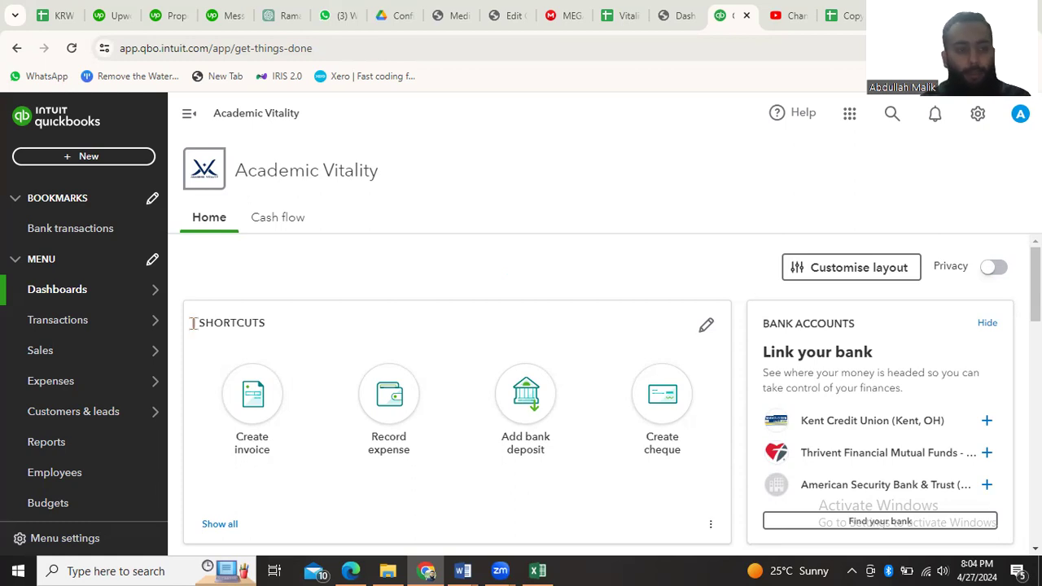
{"action": "mouse_move", "coordinate": [81, 385]}
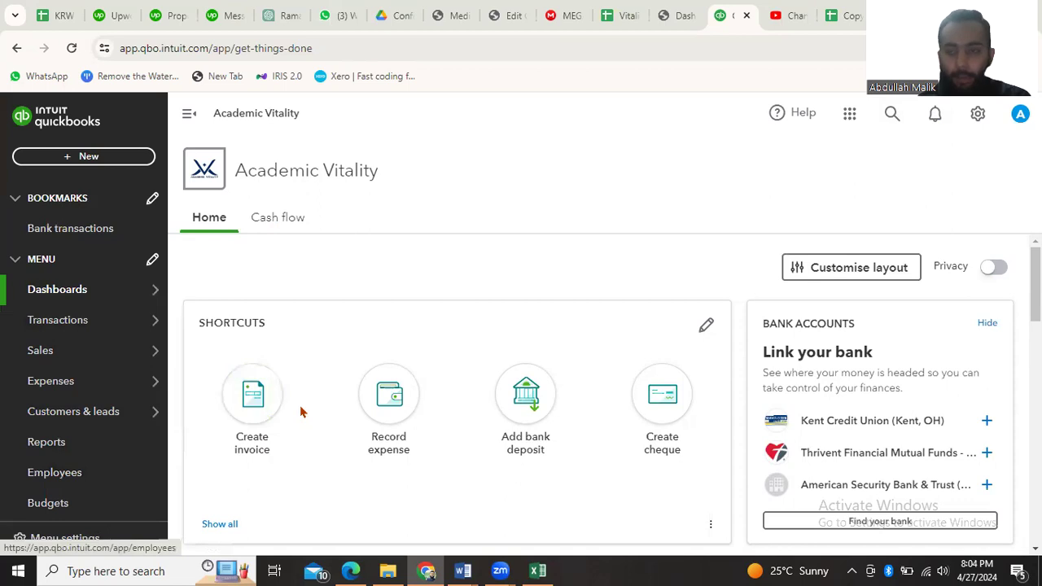
{"action": "left_click", "coordinate": [977, 114]}
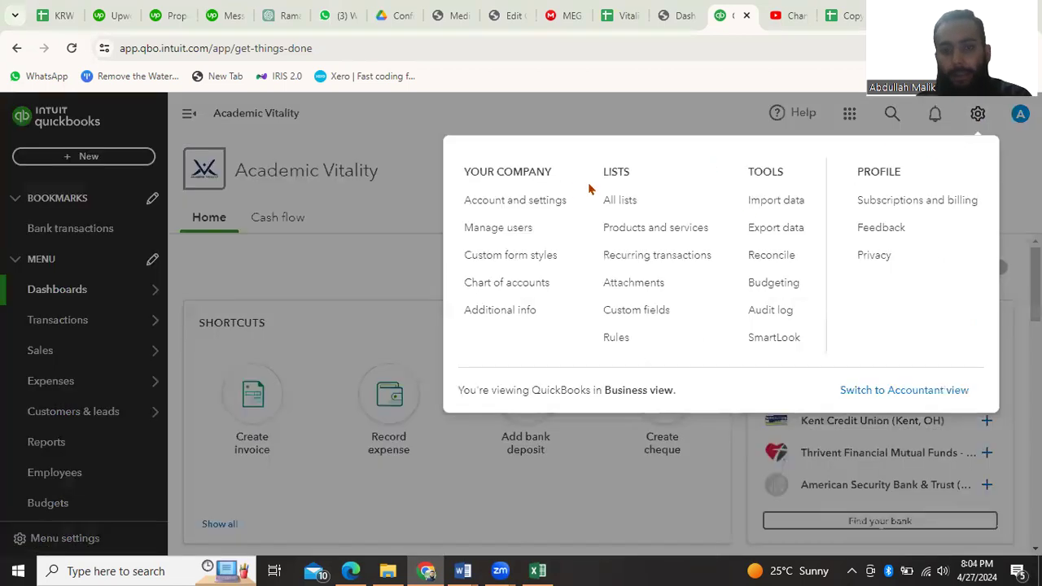
{"action": "left_click", "coordinate": [415, 162]}
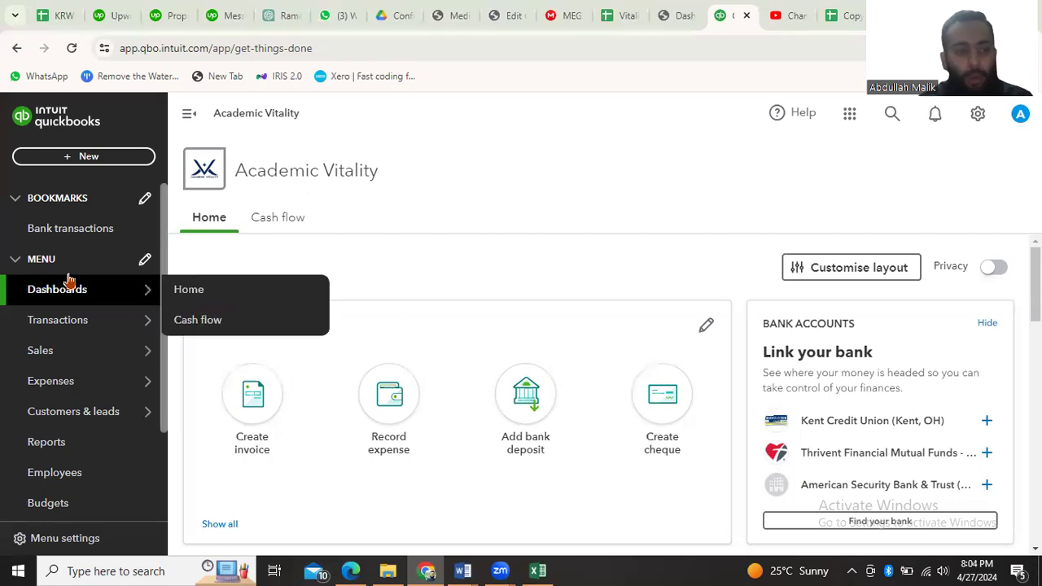
Open the bank transactions page and start uploading transactions from a file
{"action": "left_click", "coordinate": [62, 236]}
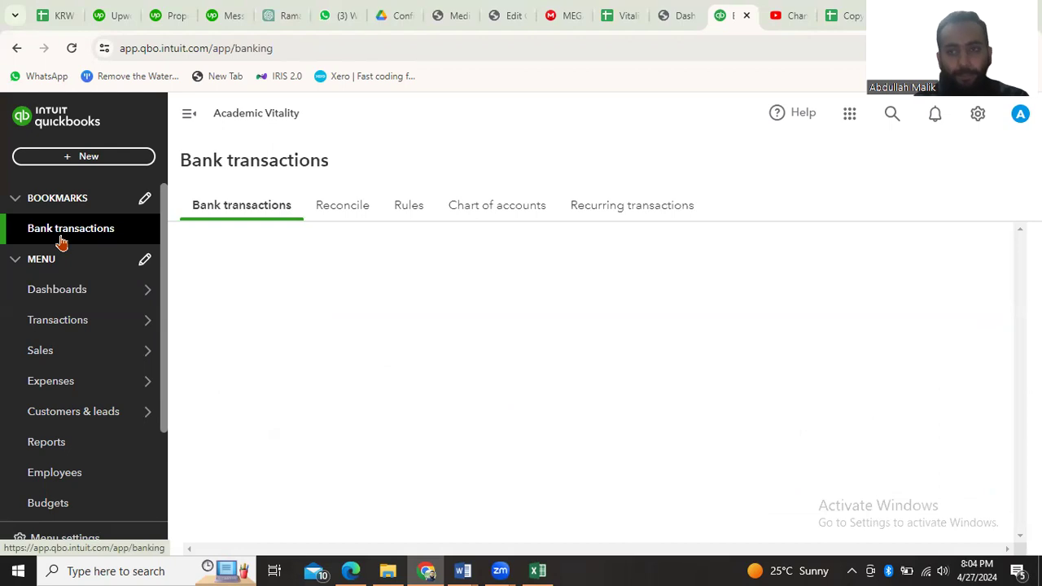
{"action": "scroll", "coordinate": [503, 413], "scroll_direction": "down", "scroll_amount": 4}
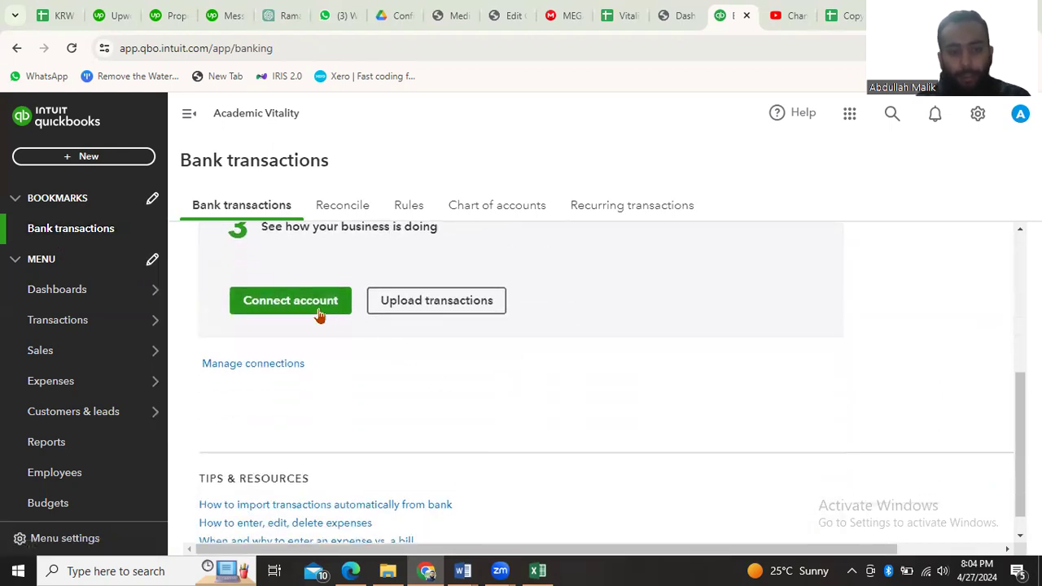
{"action": "left_click", "coordinate": [449, 306]}
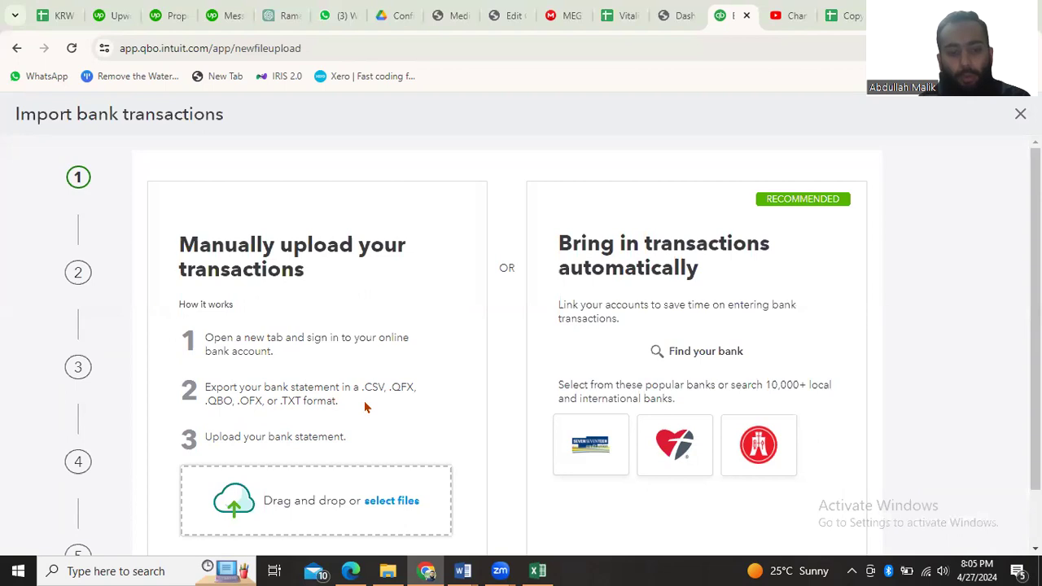
Review the accepted bank statement file formats, such as CSV, in the manual upload instructions
{"action": "left_click_drag", "start_coordinate": [358, 387], "coordinate": [388, 387]}
{"action": "left_click", "coordinate": [428, 398]}
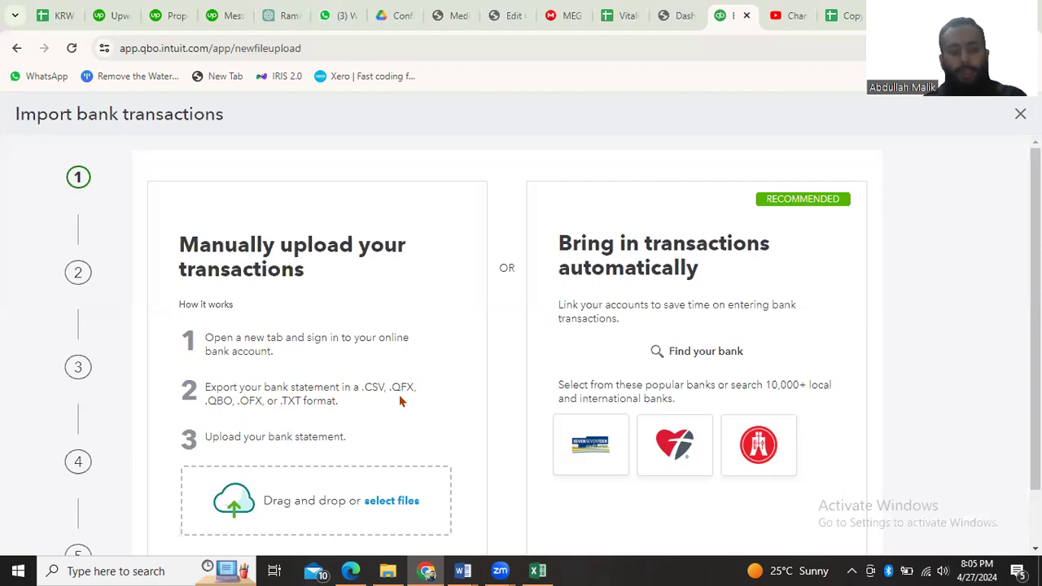
{"action": "left_click_drag", "start_coordinate": [361, 387], "coordinate": [386, 388]}
{"action": "left_click", "coordinate": [437, 412]}
{"action": "scroll", "coordinate": [437, 413], "scroll_direction": "down", "scroll_amount": 1}
{"action": "scroll", "coordinate": [437, 412], "scroll_direction": "down", "scroll_amount": 1}
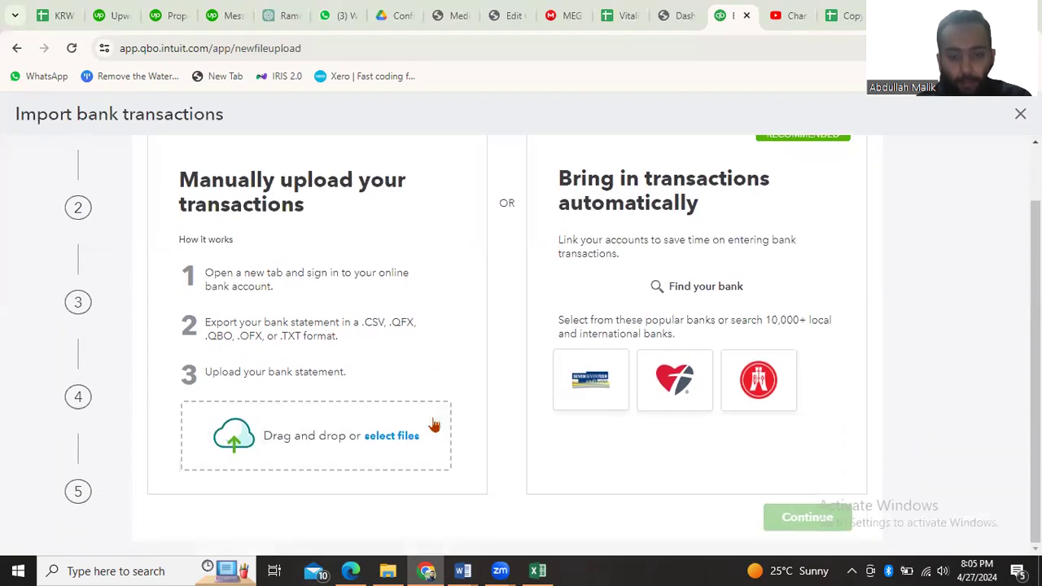
Switch to the bank statement template in Excel and examine its Date and Details columns
{"action": "mouse_move", "coordinate": [538, 570]}
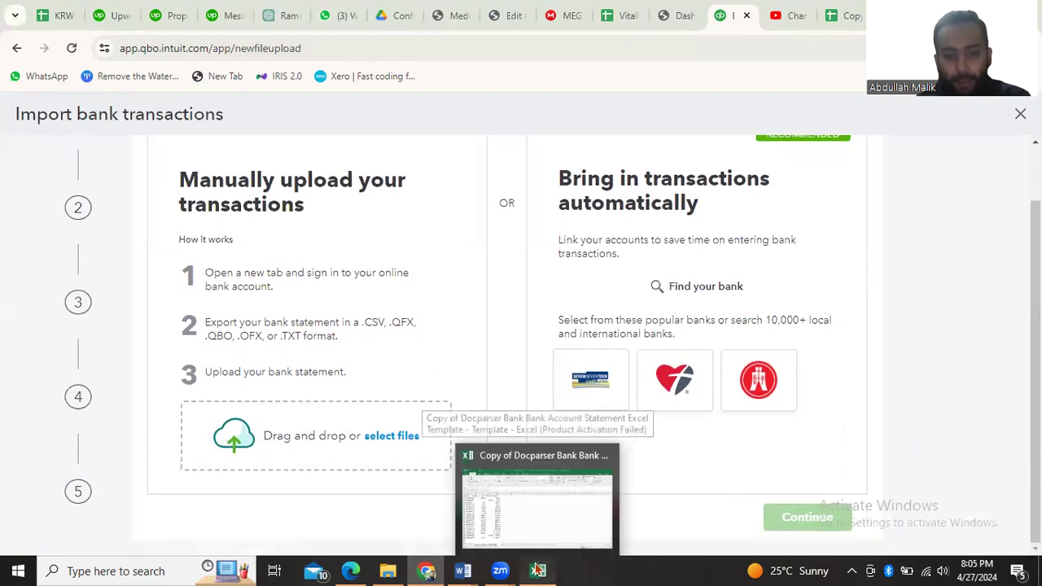
{"action": "left_click", "coordinate": [453, 443]}
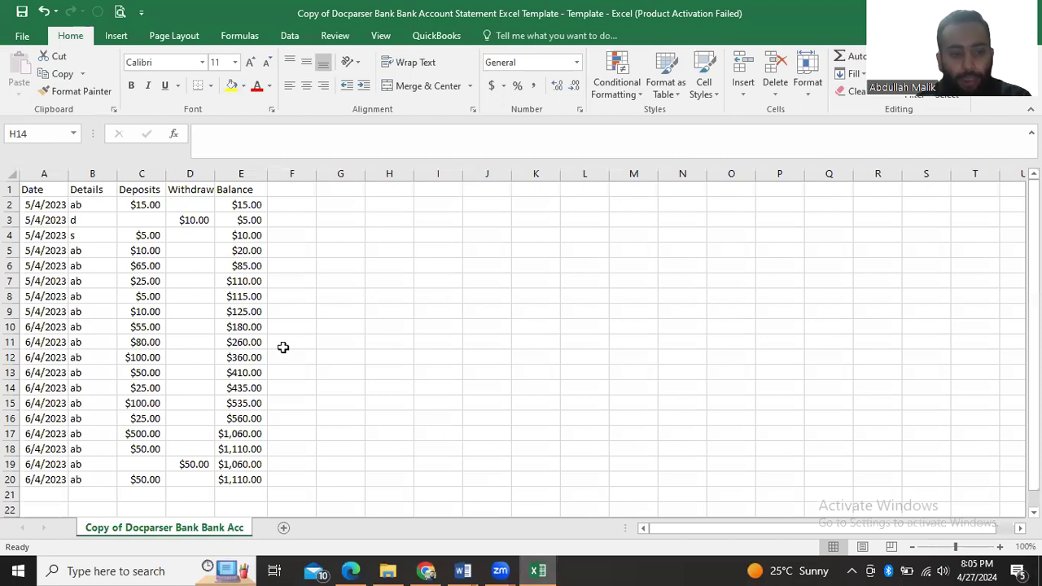
{"action": "left_click", "coordinate": [34, 200]}
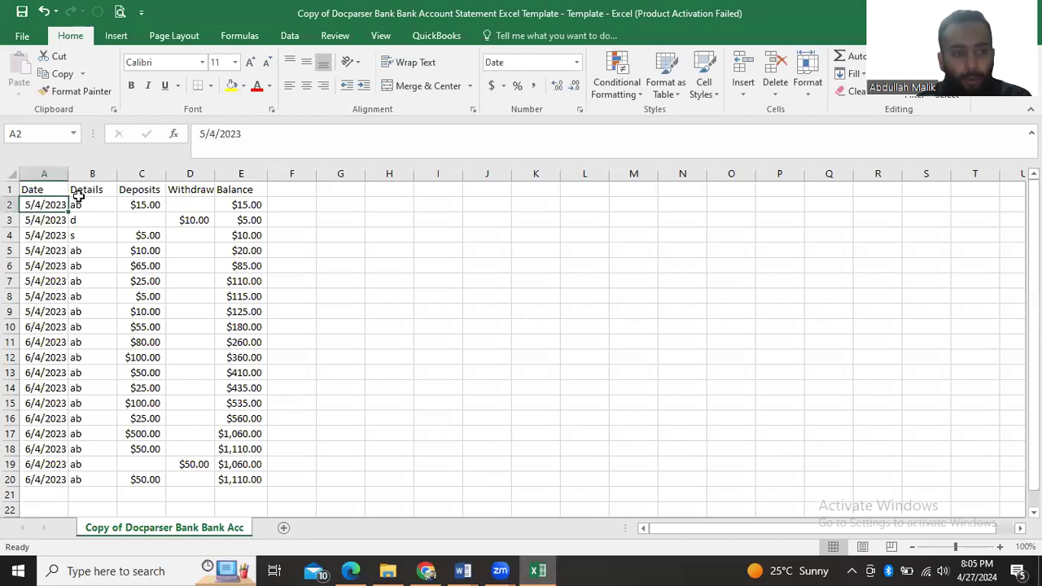
{"action": "left_click", "coordinate": [86, 191]}
{"action": "left_click", "coordinate": [95, 210]}
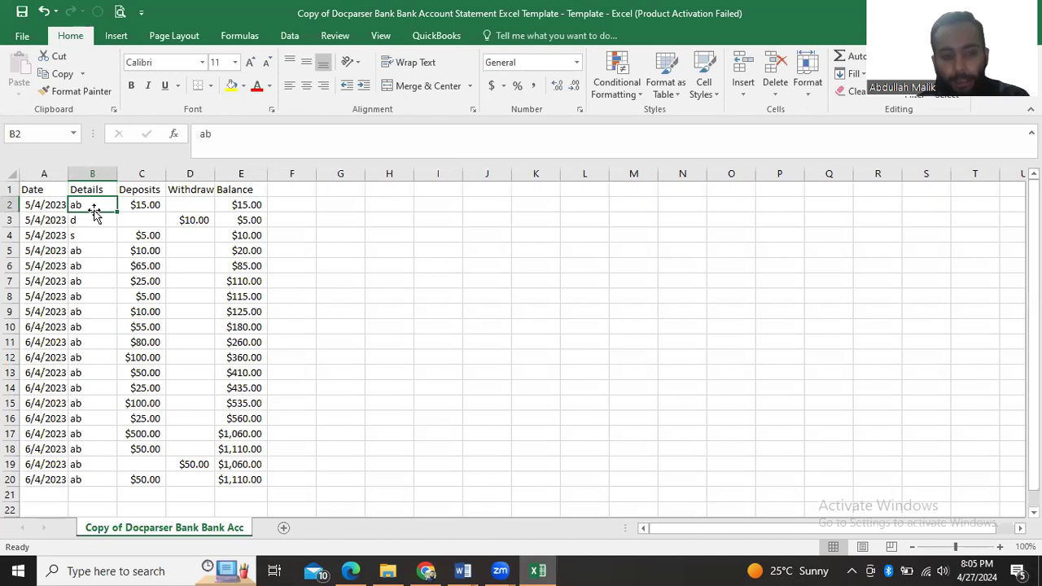
{"action": "key", "text": "Down"}
{"action": "key", "text": "Down"}
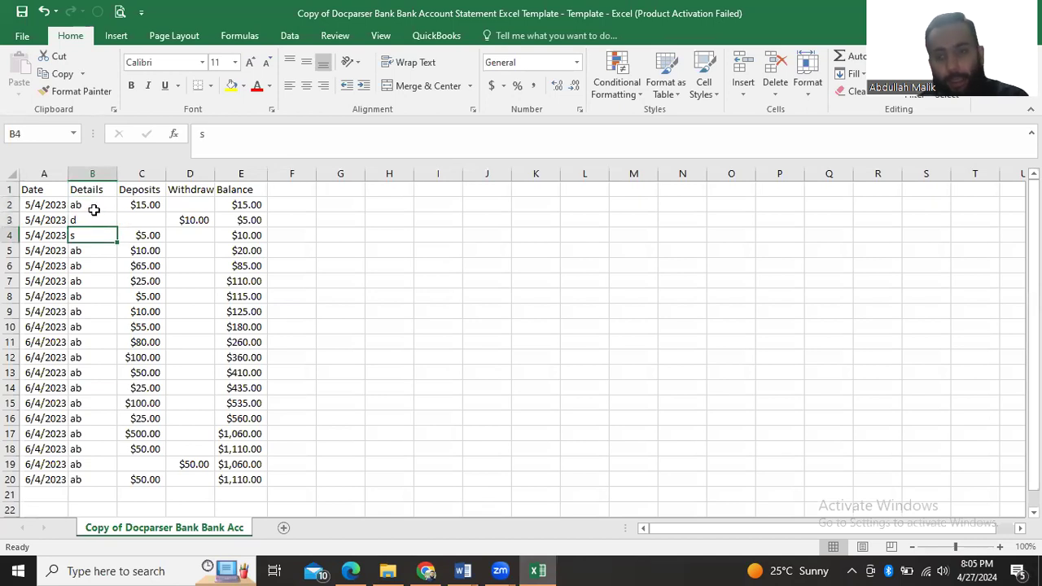
{"action": "key", "text": "Down"}
{"action": "key", "text": "Up"}
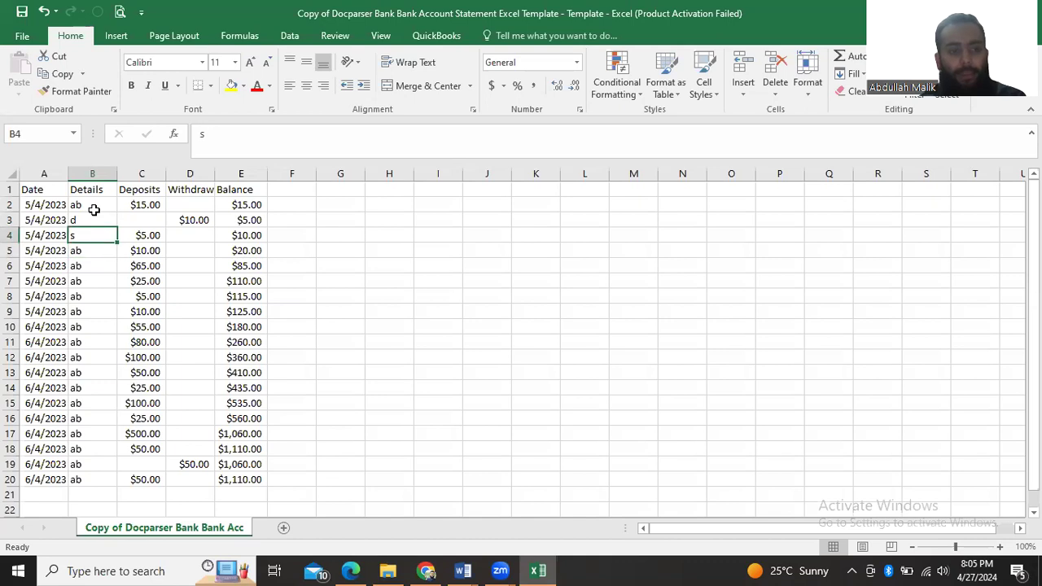
Examine the amounts in the Deposits column of the bank statement
{"action": "key", "text": "Right"}
{"action": "key", "text": "Up"}
{"action": "key", "text": "Up"}
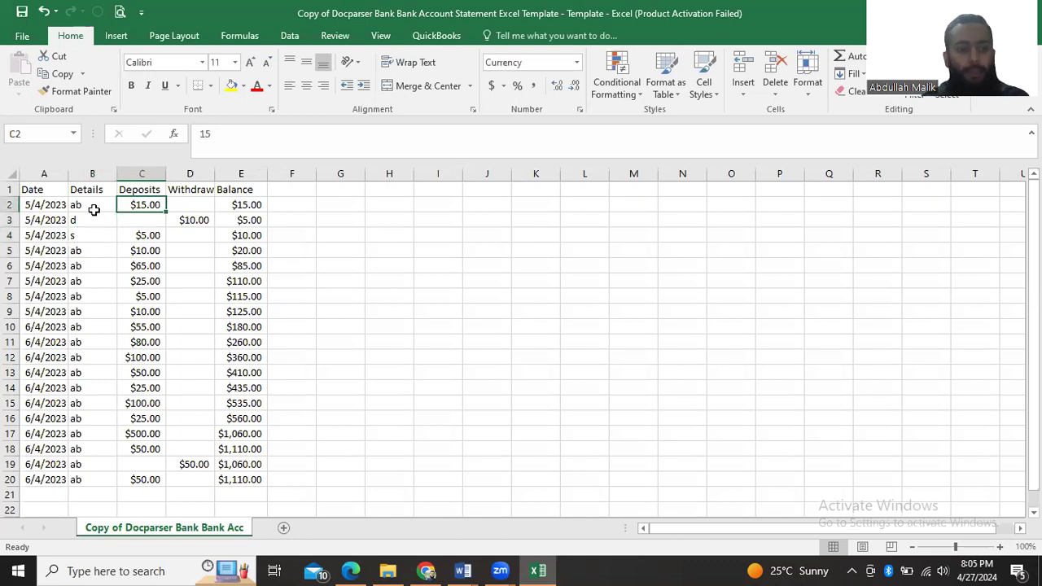
{"action": "key", "text": "Down"}
{"action": "key", "text": "Down"}
{"action": "key", "text": "Down"}
{"action": "key", "text": "Down"}
{"action": "key", "text": "Down"}
{"action": "key", "text": "Up"}
{"action": "key", "text": "Up"}
{"action": "key", "text": "Up"}
{"action": "key", "text": "Up"}
{"action": "key", "text": "Up"}
{"action": "key", "text": "Down"}
{"action": "key", "text": "Down"}
Compare the deposits and withdrawals with the running balance in the statement's first rows
{"action": "key", "text": "Down"}
{"action": "key", "text": "Down"}
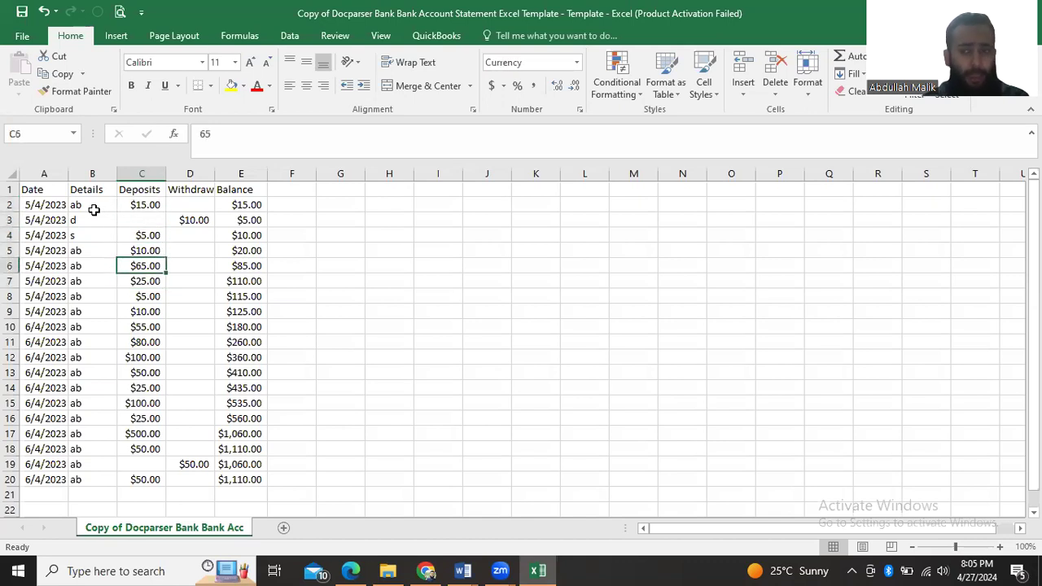
{"action": "key", "text": "Down"}
{"action": "key", "text": "Up"}
{"action": "key", "text": "Up"}
{"action": "key", "text": "Up"}
{"action": "key", "text": "Up"}
{"action": "key", "text": "Up"}
{"action": "key", "text": "Right"}
{"action": "key", "text": "Left"}
{"action": "key", "text": "Down"}
{"action": "key", "text": "Right"}
{"action": "key", "text": "Right"}
{"action": "key", "text": "Up"}
{"action": "key", "text": "Left"}
{"action": "key", "text": "Down"}
{"action": "key", "text": "Right"}
{"action": "key", "text": "Left"}
{"action": "key", "text": "Right"}
{"action": "key", "text": "Up"}
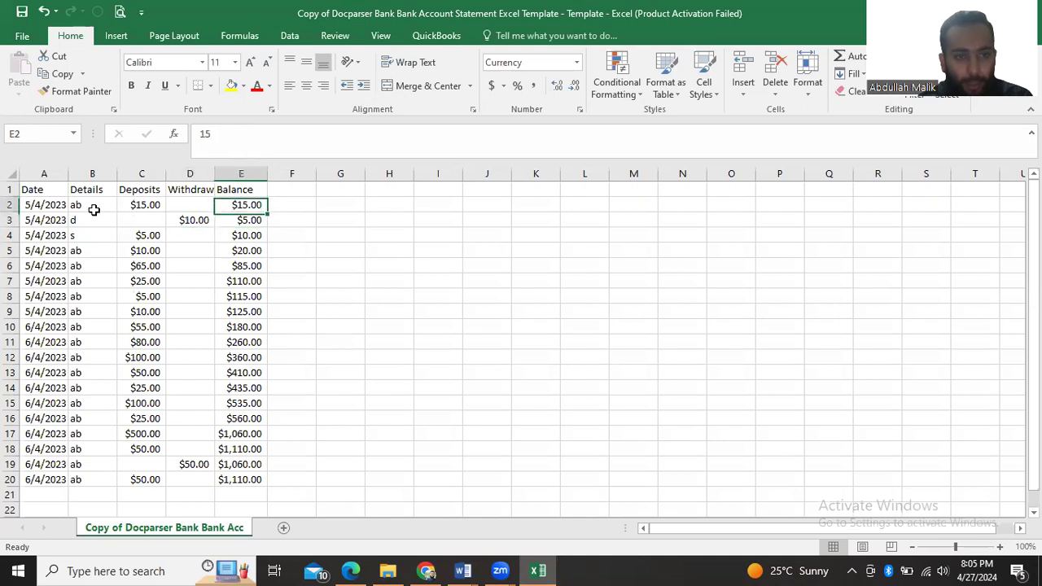
{"action": "key", "text": "Left"}
Inspect the Balance column formulas from row 3 down to the last transaction in row 20
{"action": "key", "text": "Right"}
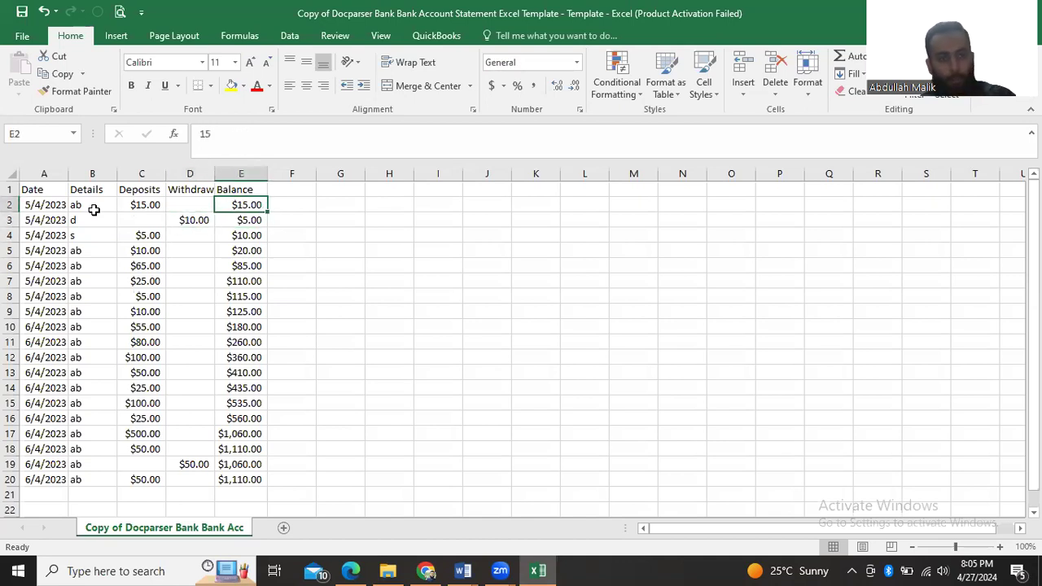
{"action": "key", "text": "Down"}
{"action": "key", "text": "Left"}
{"action": "key", "text": "Right"}
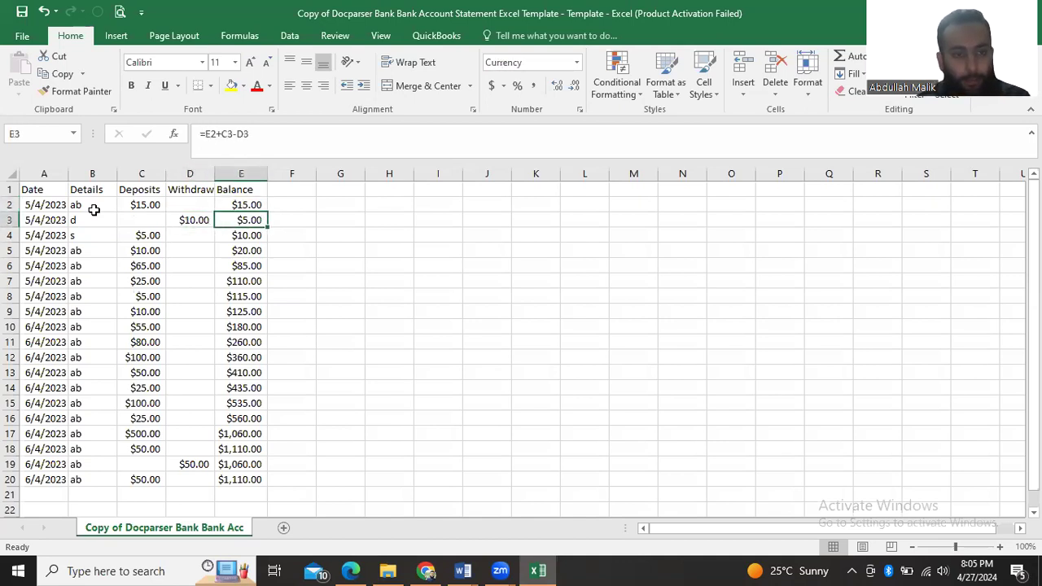
{"action": "key", "text": "Down"}
{"action": "key", "text": "Down"}
{"action": "key", "text": "Down"}
{"action": "key", "text": "Down"}
{"action": "key", "text": "Down"}
{"action": "key", "text": "Down"}
{"action": "key", "text": "Down"}
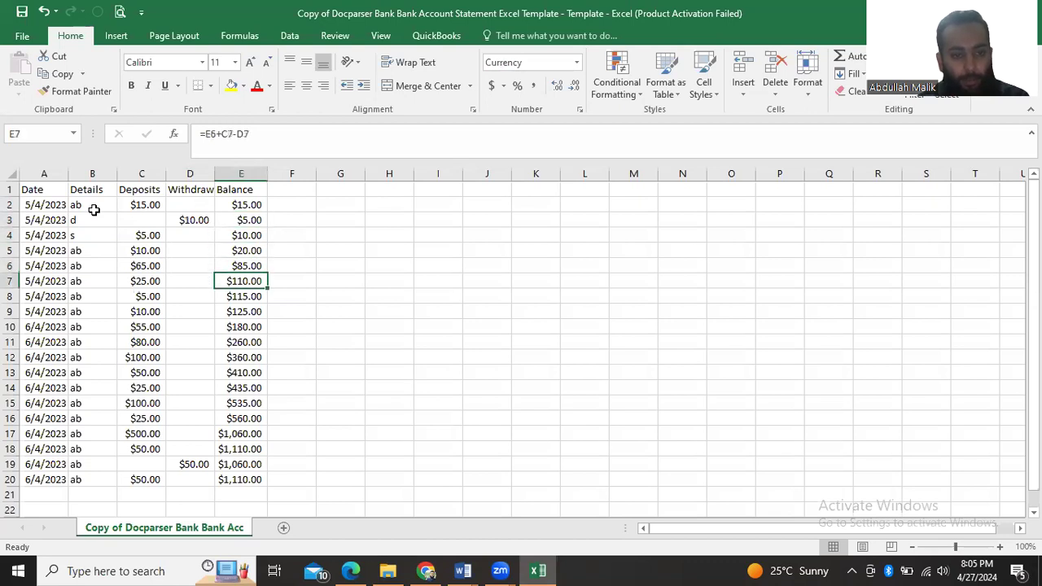
{"action": "left_click", "coordinate": [241, 479]}
{"action": "scroll", "coordinate": [361, 426], "scroll_direction": "down", "scroll_amount": 2}
{"action": "scroll", "coordinate": [361, 426], "scroll_direction": "up", "scroll_amount": 2}
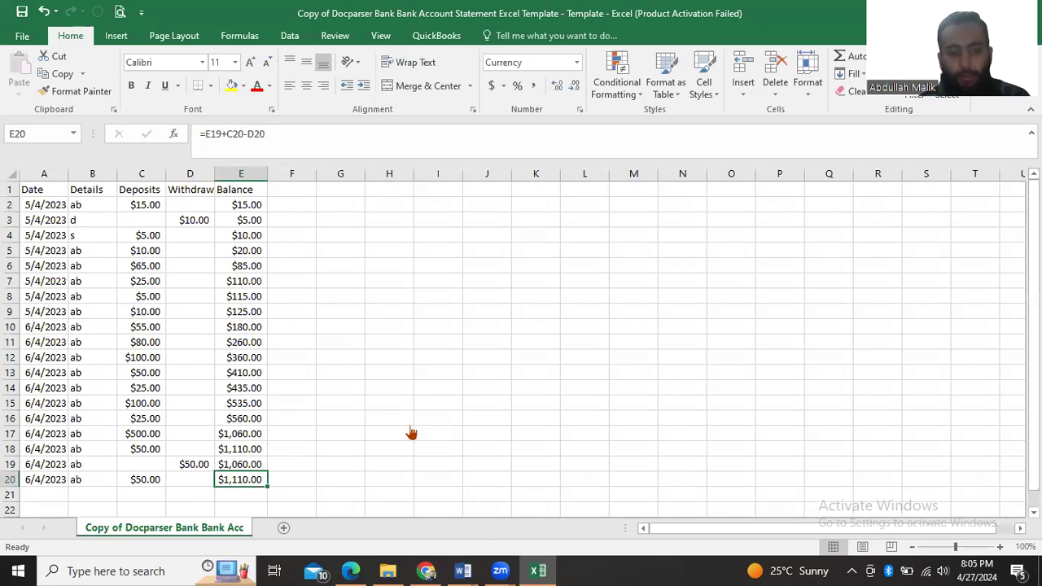
Return to QuickBooks in the browser, upload the Docparser bank account statement template CSV from Downloads, and continue to the account selection
{"action": "key", "text": "alt+Tab"}
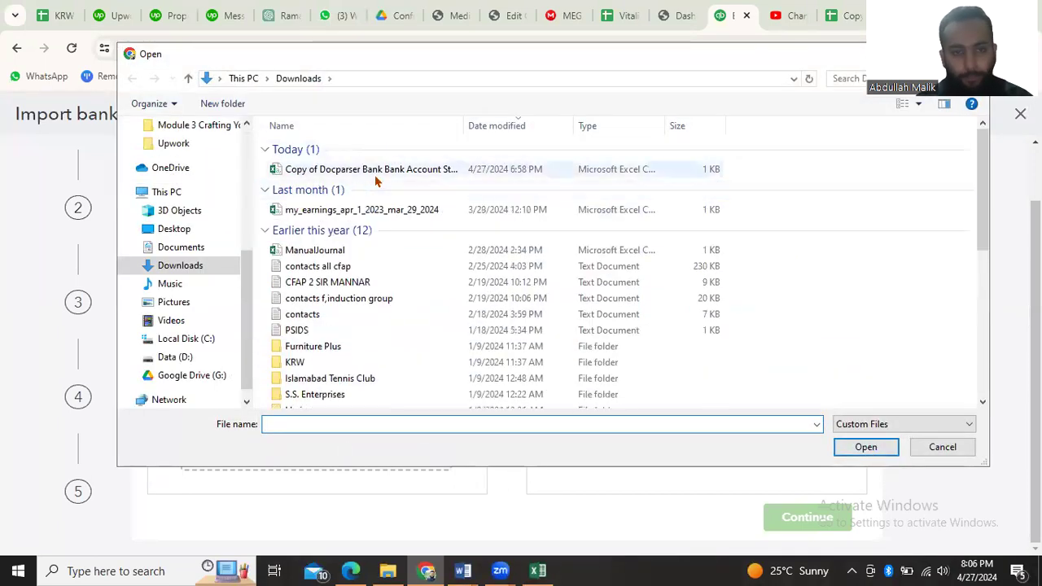
{"action": "left_click", "coordinate": [376, 172]}
{"action": "double_click", "coordinate": [376, 174]}
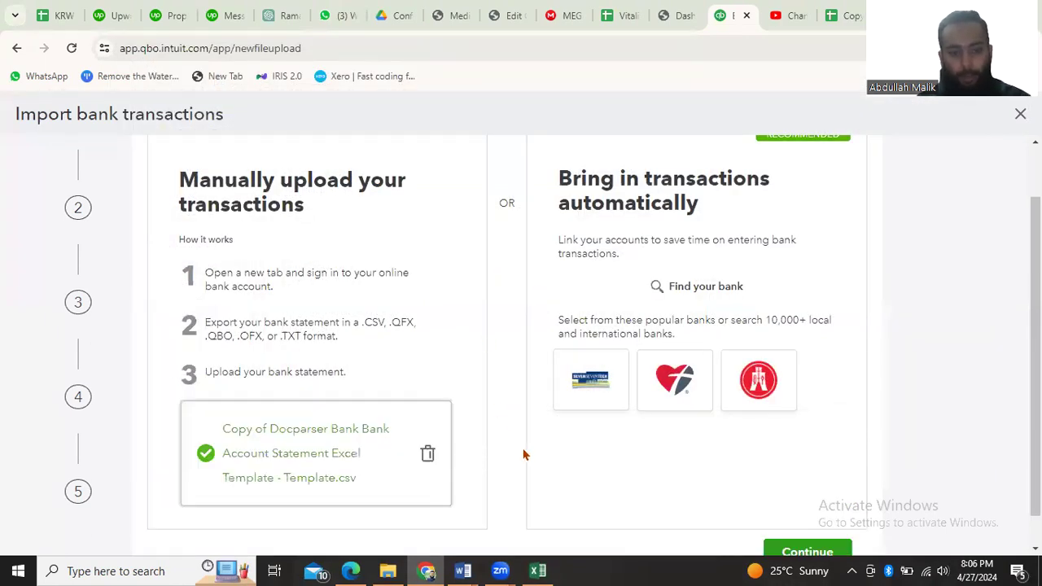
{"action": "scroll", "coordinate": [523, 453], "scroll_direction": "down", "scroll_amount": 1}
{"action": "left_click", "coordinate": [806, 519]}
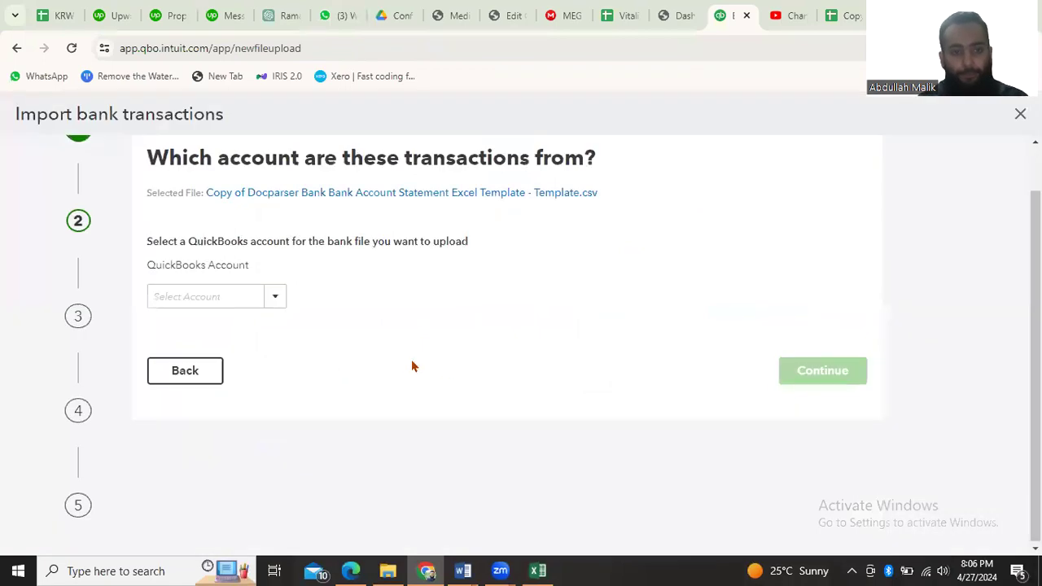
{"action": "left_click", "coordinate": [241, 352]}
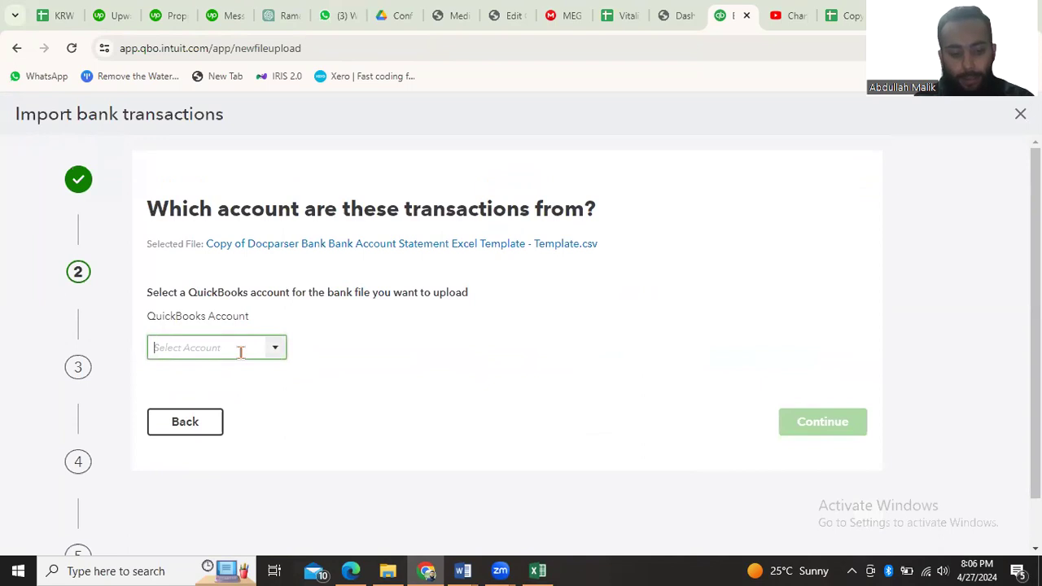
{"action": "type", "text": "mee"}
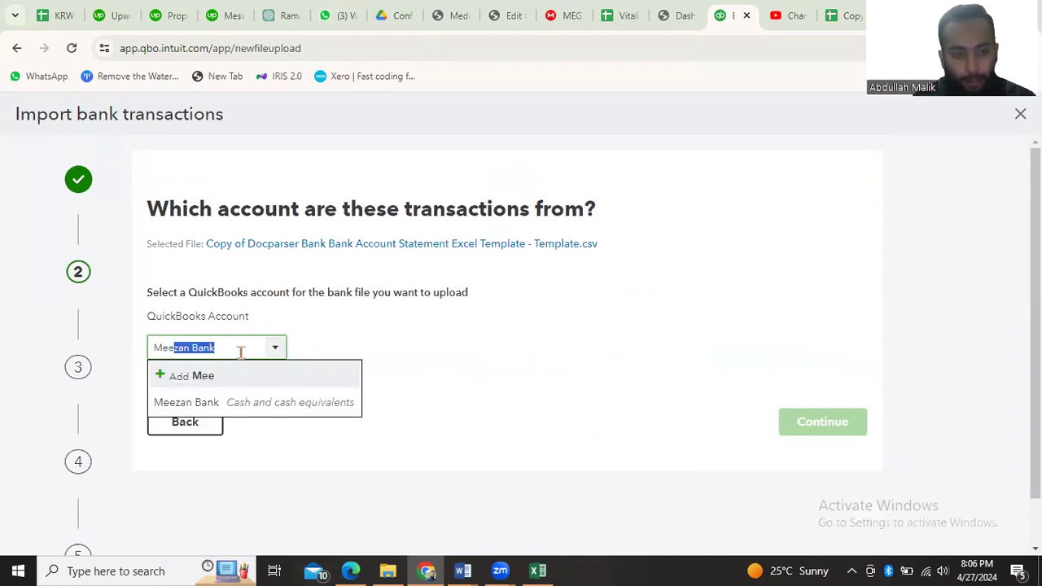
{"action": "key", "text": "BackSpace"}
{"action": "key", "text": "BackSpace"}
{"action": "key", "text": "BackSpace"}
{"action": "key", "text": "BackSpace"}
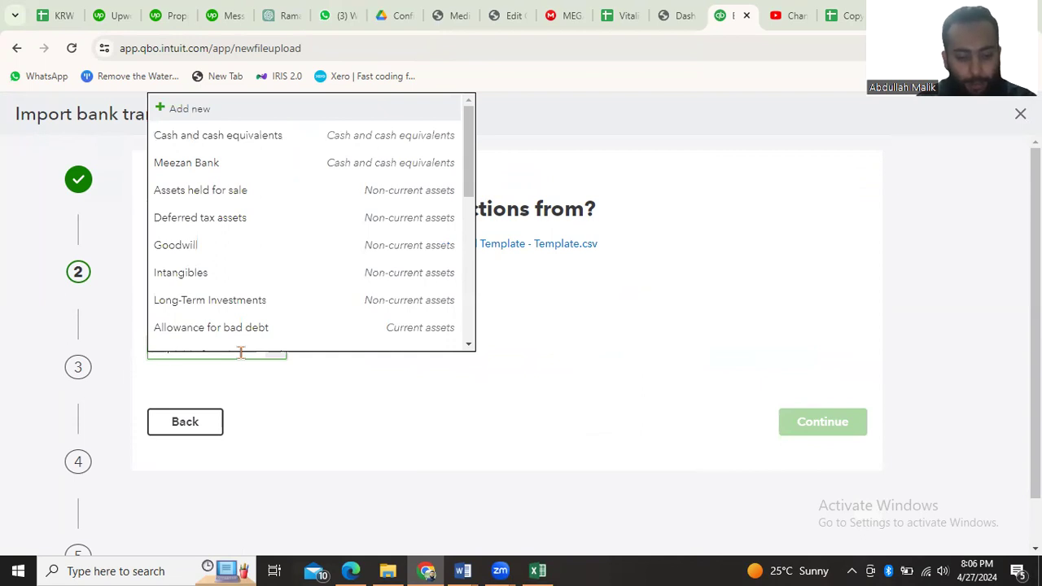
Try to add a new QuickBooks account named Allied for the uploaded bank file
{"action": "type", "text": "Allied"}
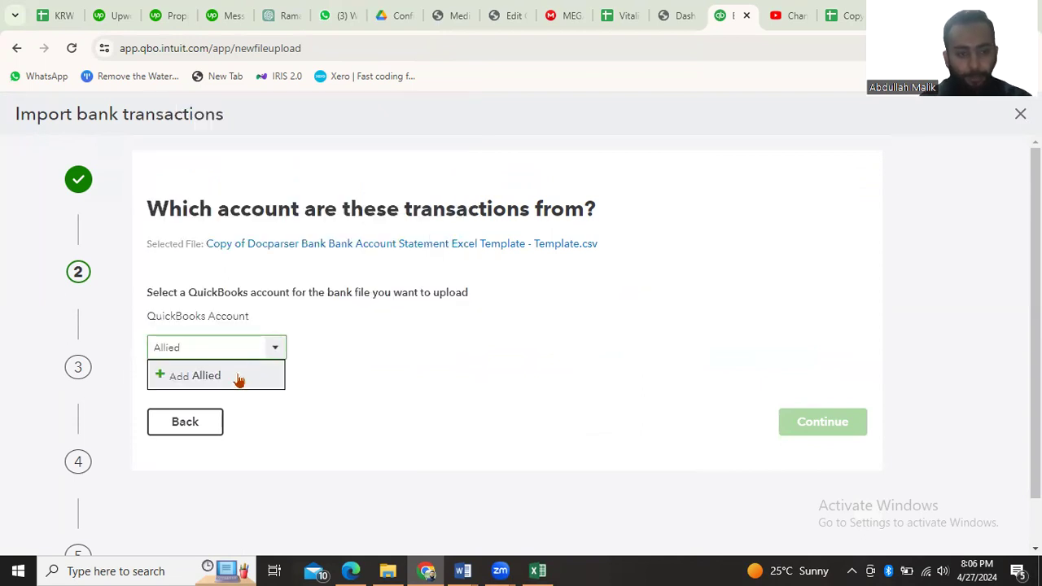
{"action": "left_click", "coordinate": [239, 377]}
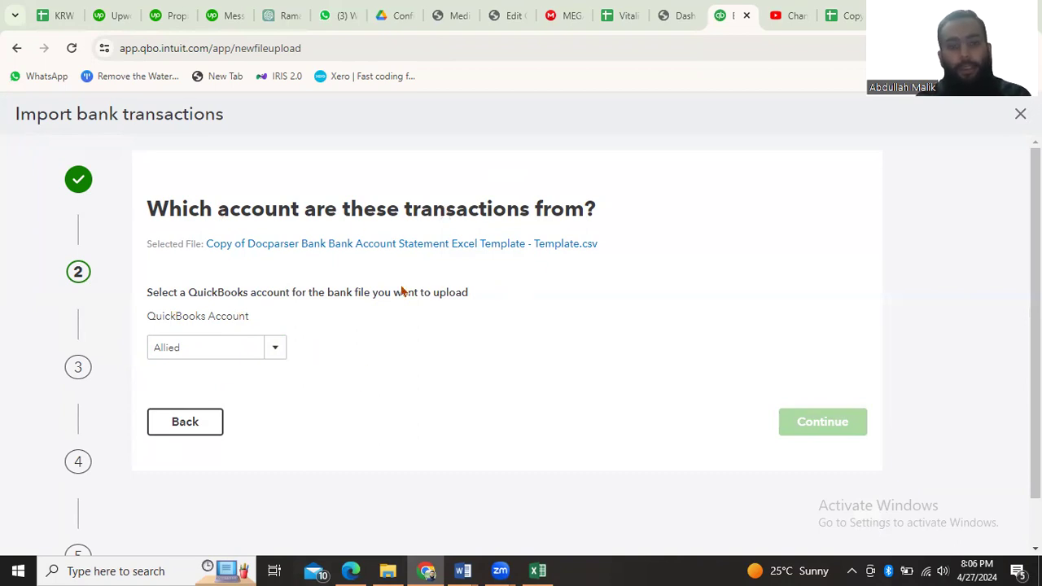
{"action": "left_click", "coordinate": [218, 347]}
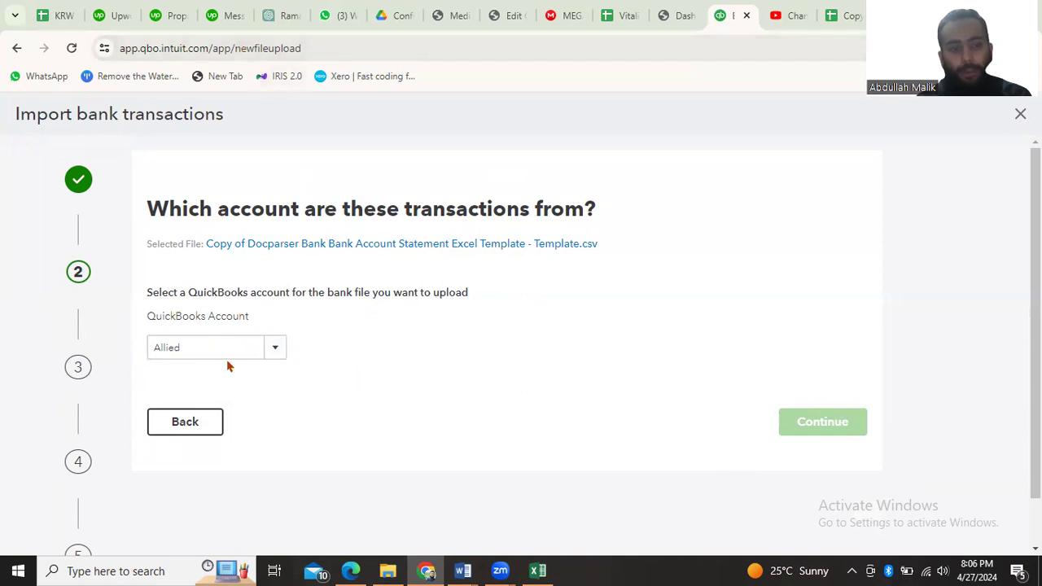
{"action": "left_click", "coordinate": [273, 360]}
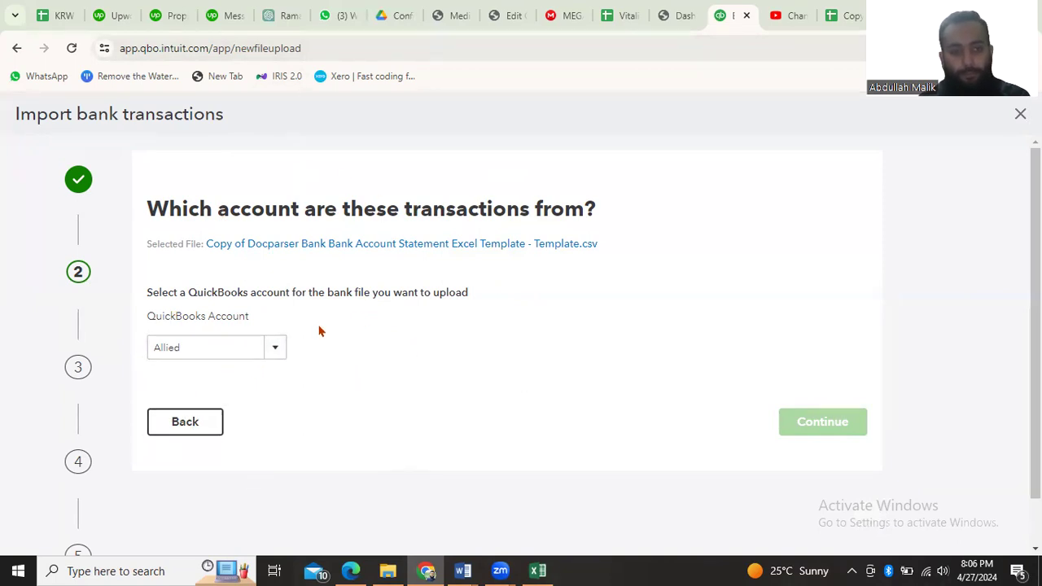
Go back to the file upload, reselect the Docparser bank account statement template CSV, and continue to the account selection
{"action": "left_click", "coordinate": [189, 429]}
{"action": "left_click", "coordinate": [380, 503]}
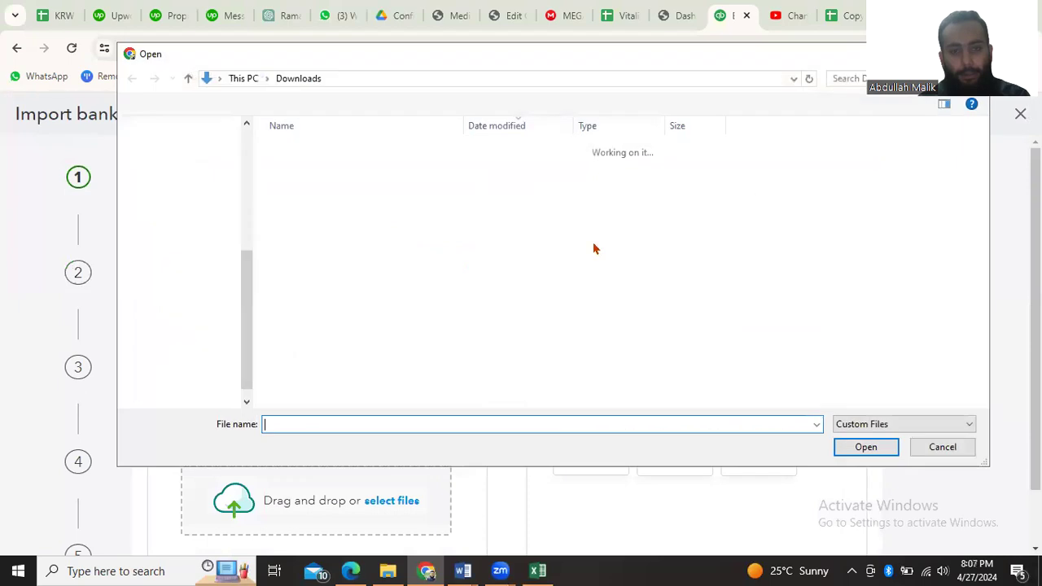
{"action": "left_click", "coordinate": [342, 170]}
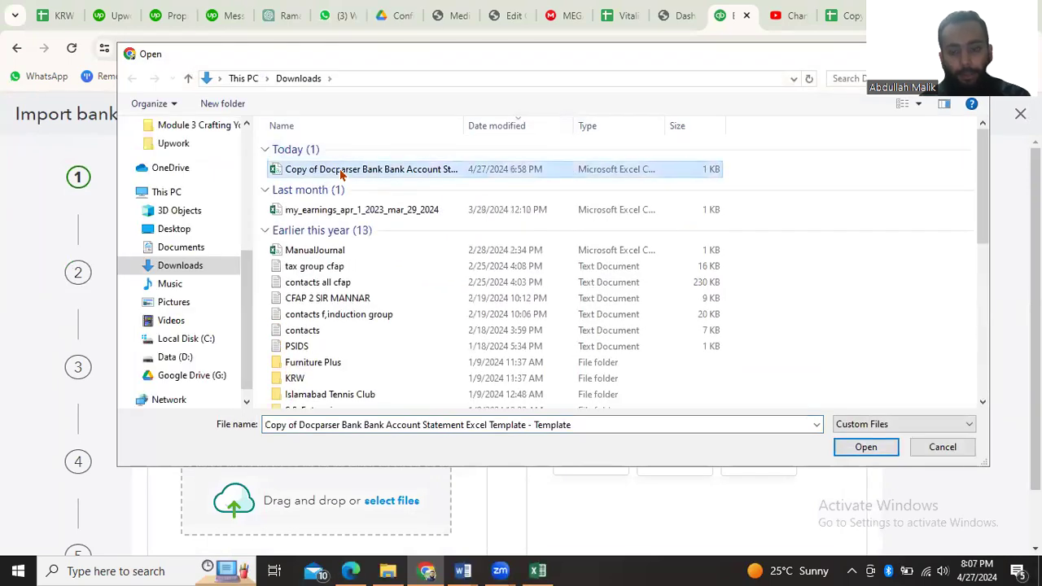
{"action": "double_click", "coordinate": [342, 170]}
{"action": "scroll", "coordinate": [681, 440], "scroll_direction": "down", "scroll_amount": 1}
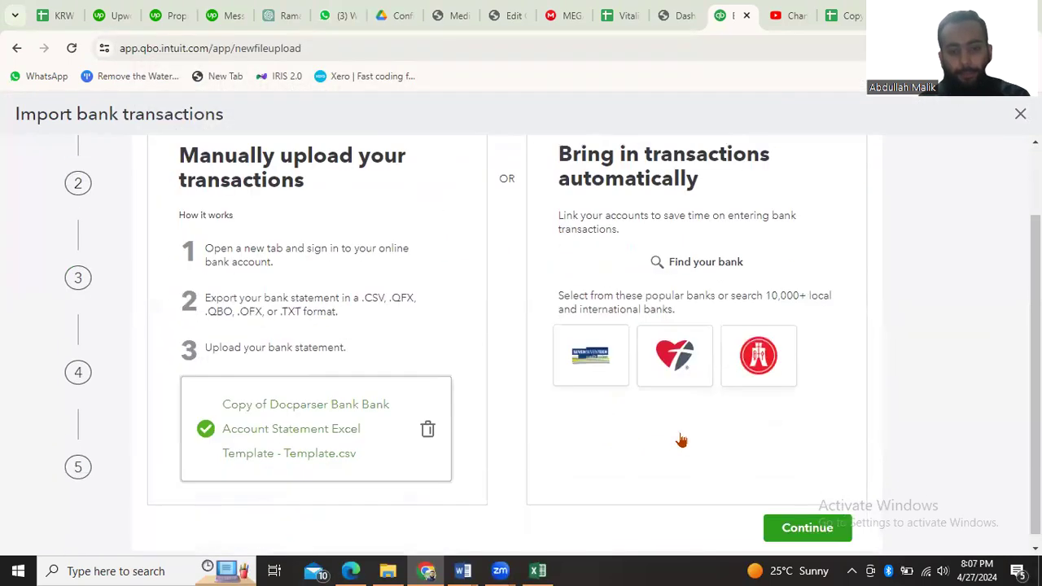
{"action": "left_click", "coordinate": [817, 524]}
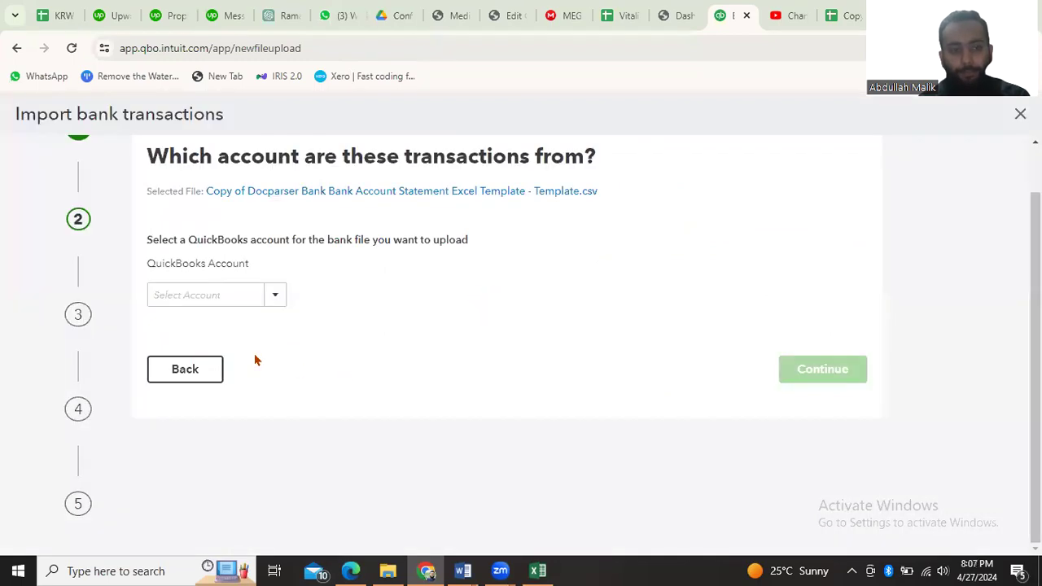
{"action": "left_click", "coordinate": [215, 297]}
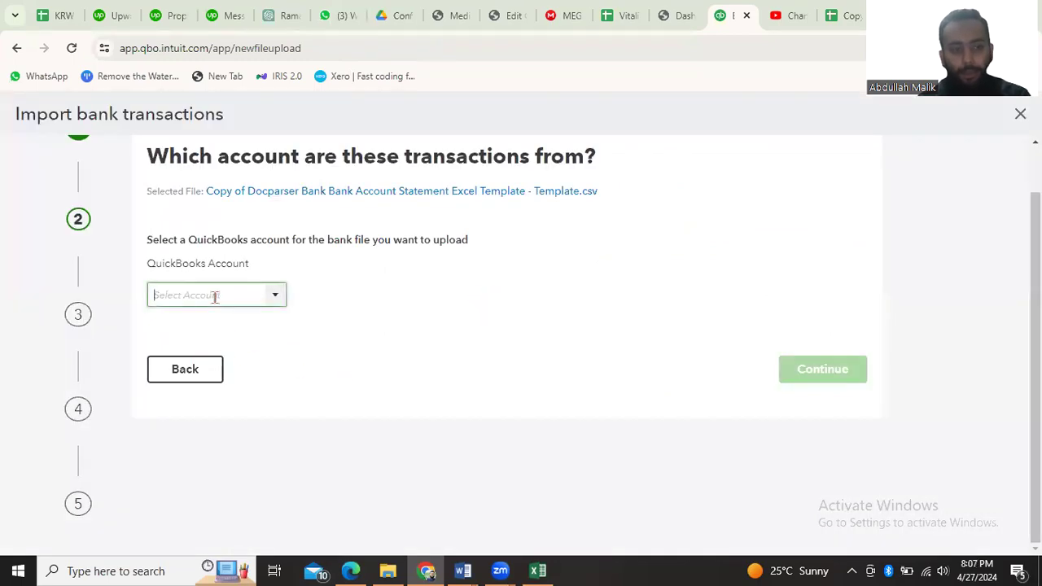
{"action": "type", "text": "m"}
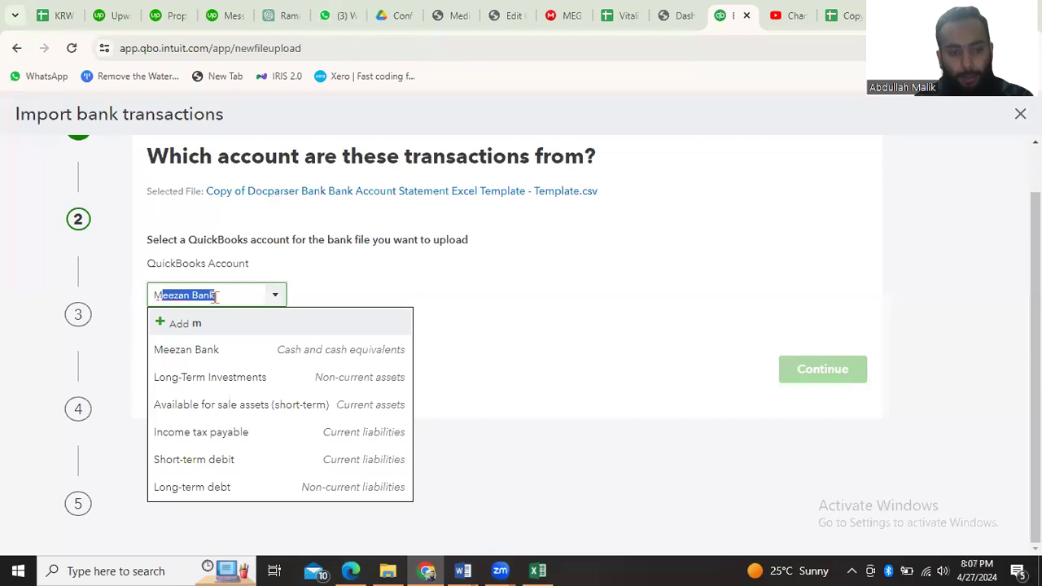
{"action": "key", "text": "BackSpace"}
{"action": "type", "text": "Allied"}
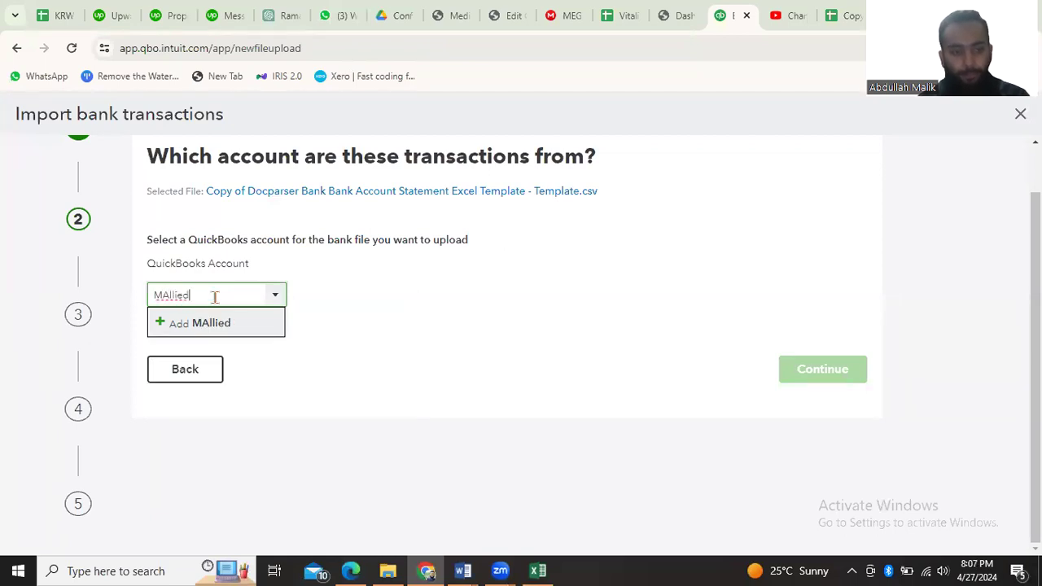
{"action": "key", "text": "BackSpace"}
{"action": "key", "text": "BackSpace"}
{"action": "key", "text": "BackSpace"}
{"action": "key", "text": "BackSpace"}
{"action": "key", "text": "BackSpace"}
{"action": "key", "text": "BackSpace"}
{"action": "key", "text": "BackSpace"}
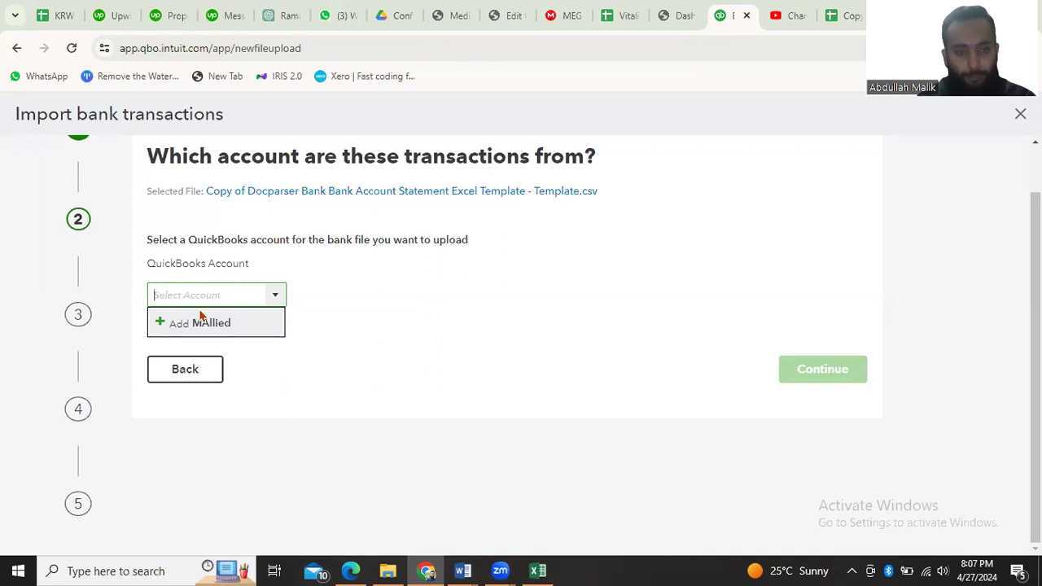
Try to add a new QuickBooks account named Allied Bank for the uploaded bank file and continue
{"action": "type", "text": "All"}
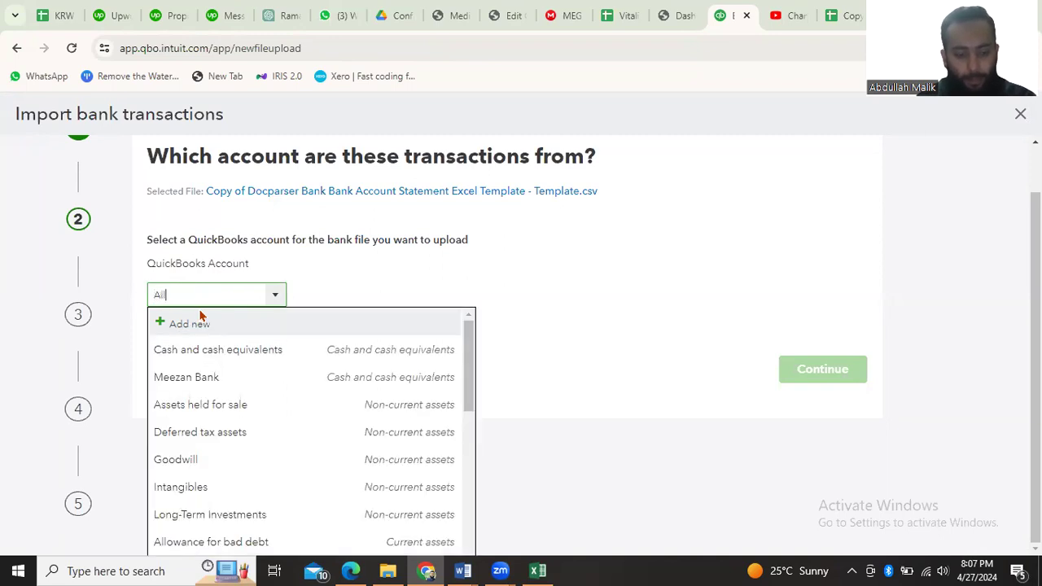
{"action": "type", "text": "ied Bank"}
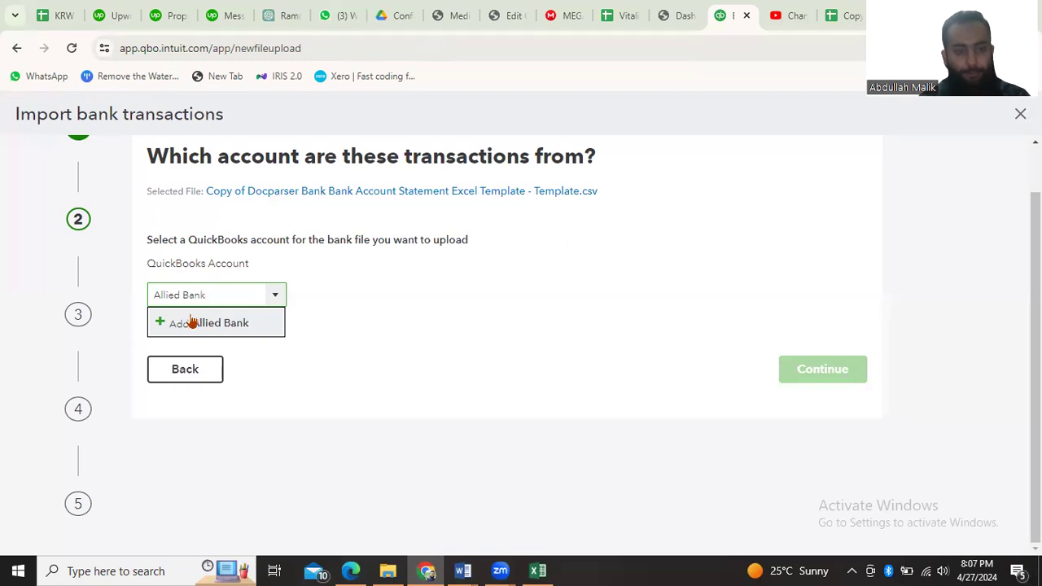
{"action": "left_click", "coordinate": [160, 327]}
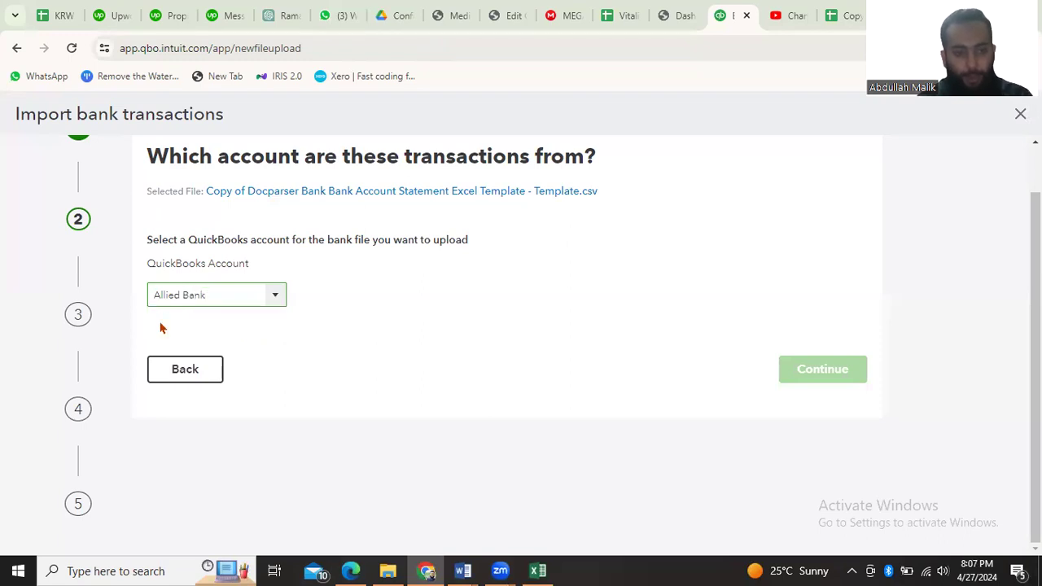
{"action": "left_click", "coordinate": [830, 374]}
{"action": "left_click", "coordinate": [209, 299]}
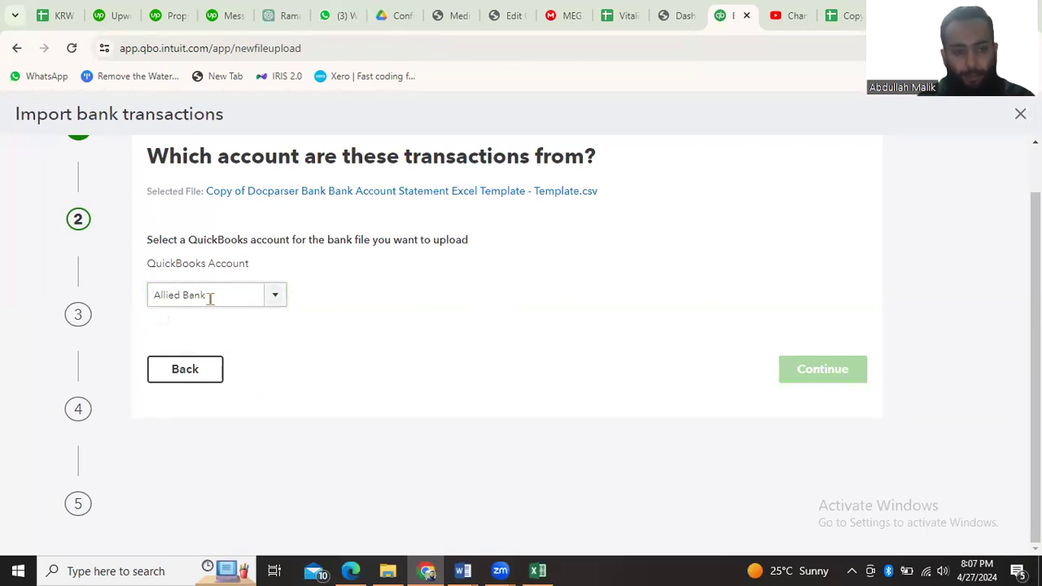
{"action": "left_click", "coordinate": [210, 285]}
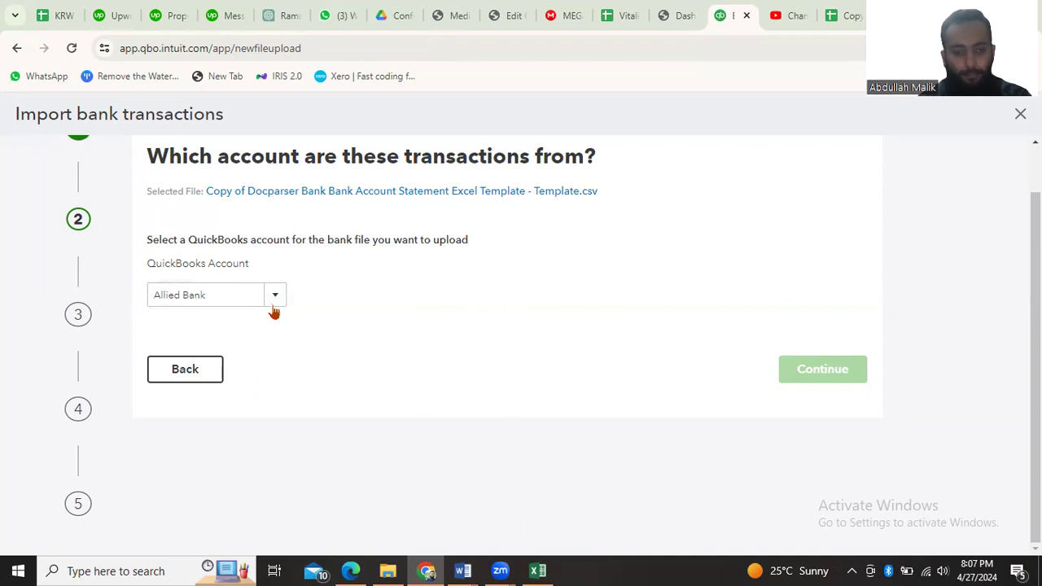
Return to the upload step, choose the Docparser bank statement template CSV from Downloads again, and continue to the account selection
{"action": "left_click", "coordinate": [181, 369]}
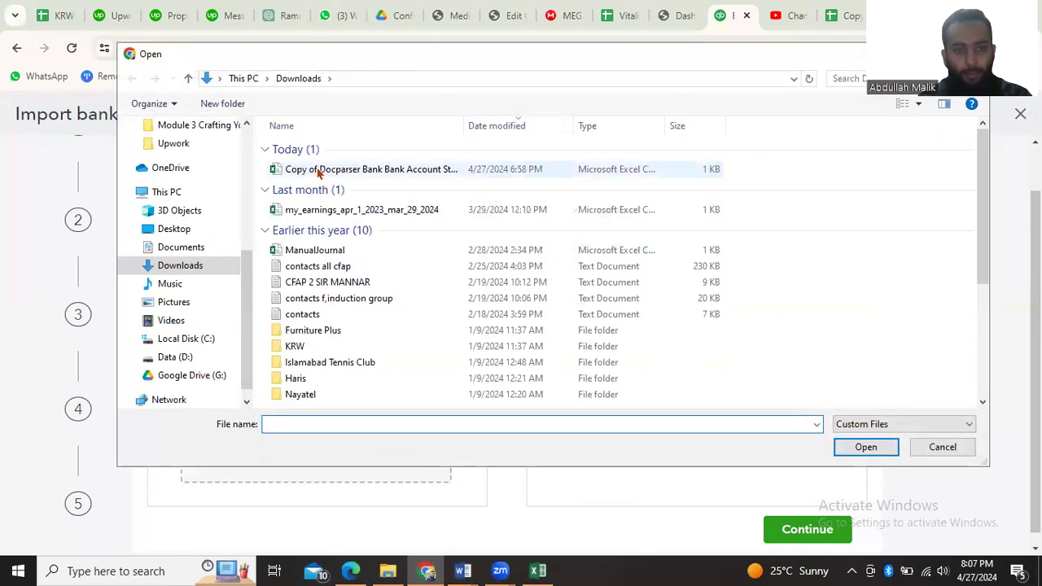
{"action": "double_click", "coordinate": [318, 169]}
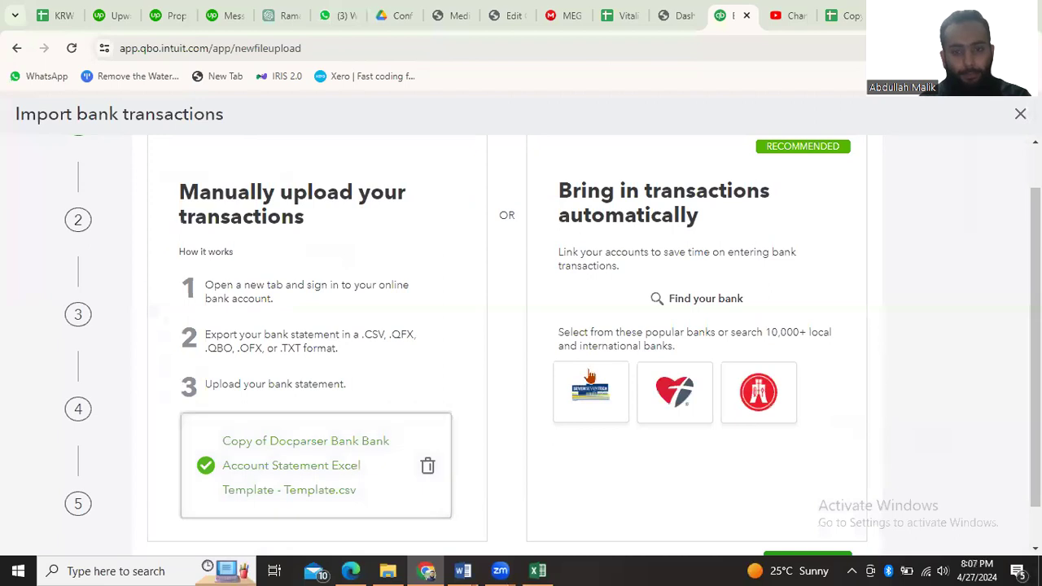
{"action": "scroll", "coordinate": [692, 521], "scroll_direction": "down", "scroll_amount": 1}
{"action": "left_click", "coordinate": [794, 525]}
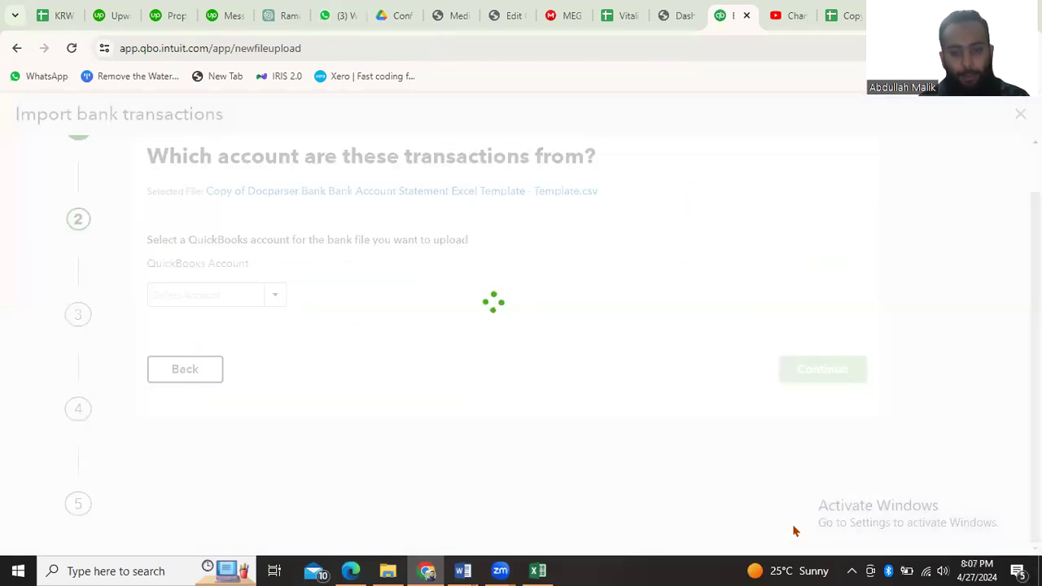
Look up Meezan Bank in the QuickBooks account list and try to add a new account from that list
{"action": "left_click", "coordinate": [217, 298]}
{"action": "type", "text": "Meezan Bank"}
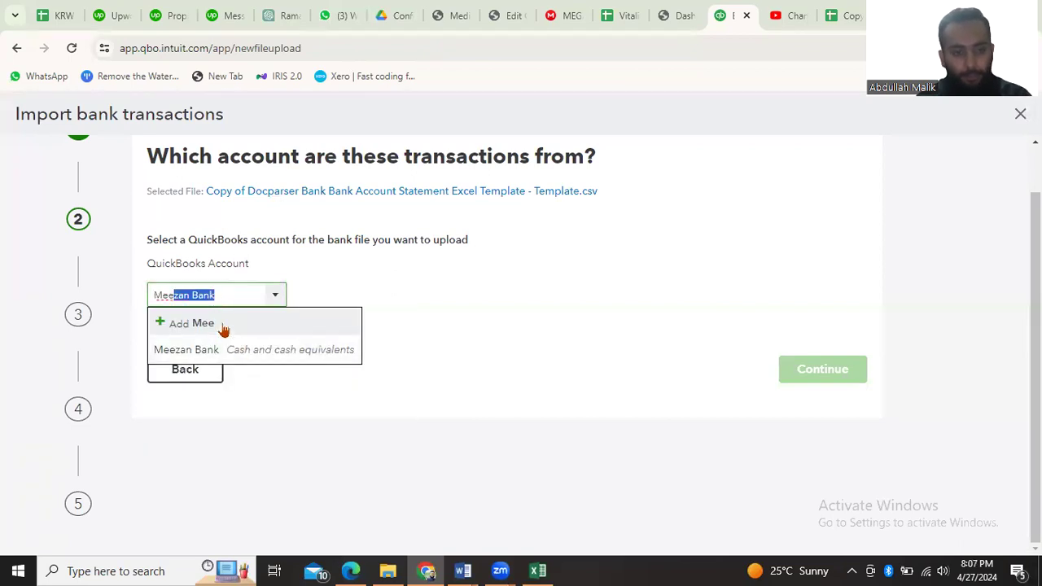
{"action": "left_click", "coordinate": [277, 298]}
{"action": "left_click", "coordinate": [277, 298]}
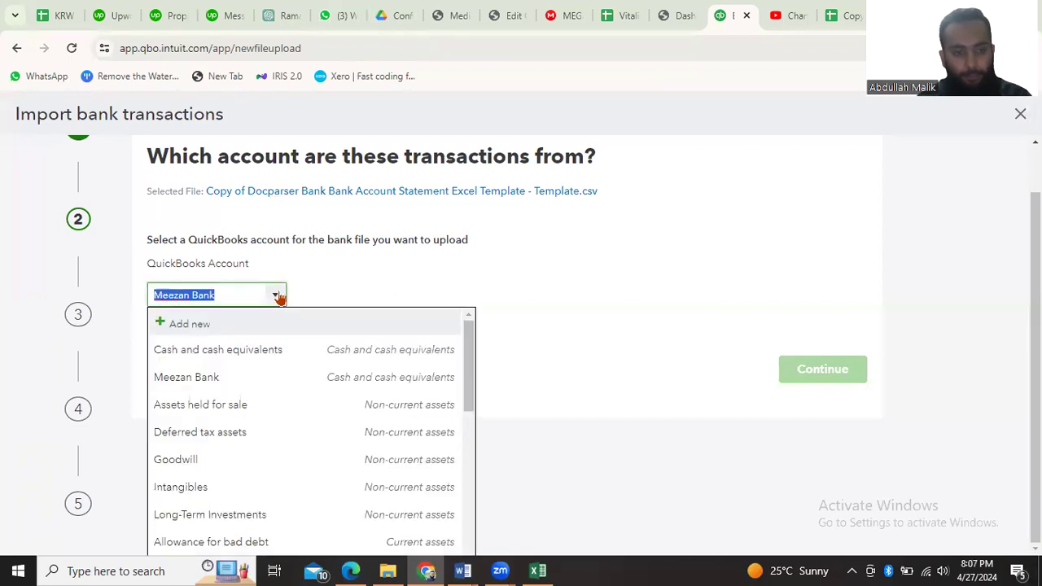
{"action": "left_click", "coordinate": [180, 326]}
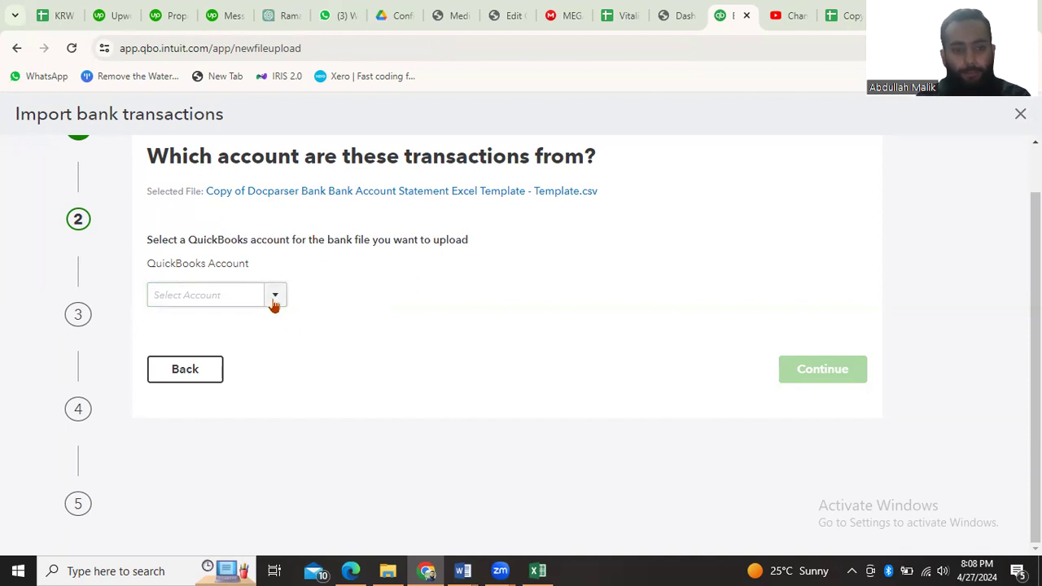
{"action": "left_click", "coordinate": [677, 16]}
{"action": "left_click", "coordinate": [731, 15]}
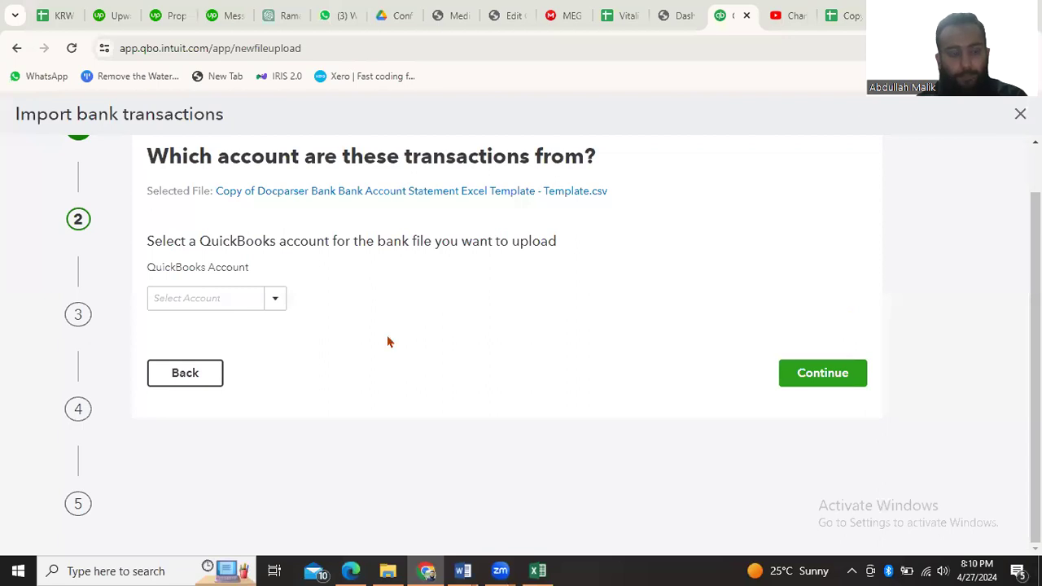
{"action": "left_click", "coordinate": [274, 298]}
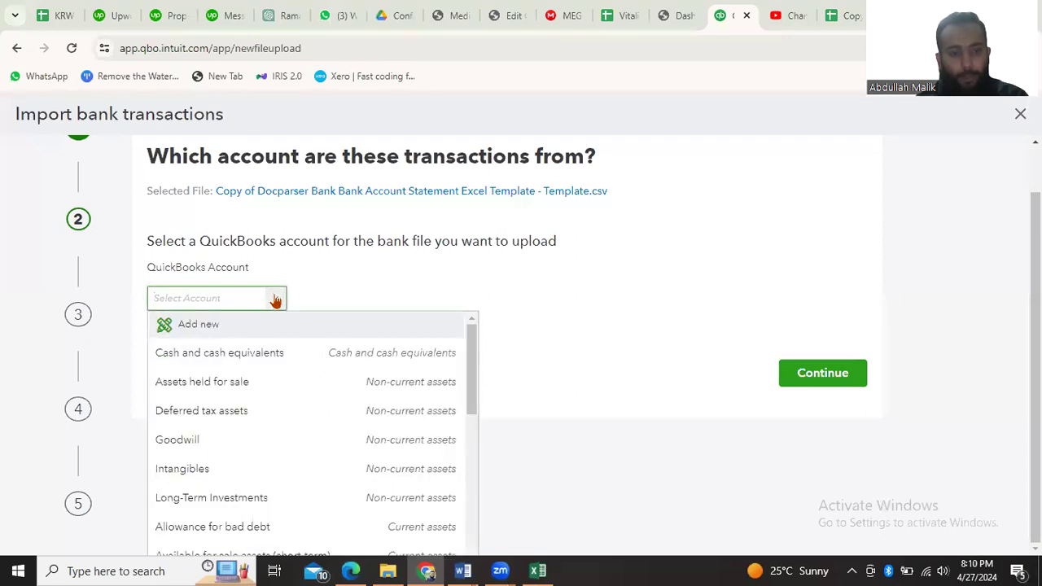
{"action": "left_click", "coordinate": [183, 327]}
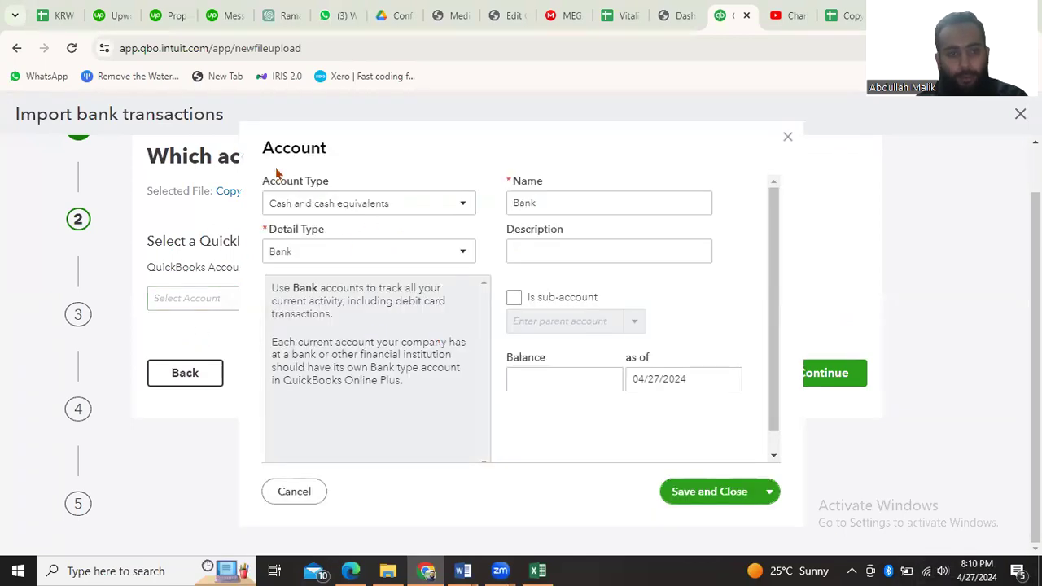
{"action": "left_click", "coordinate": [788, 137]}
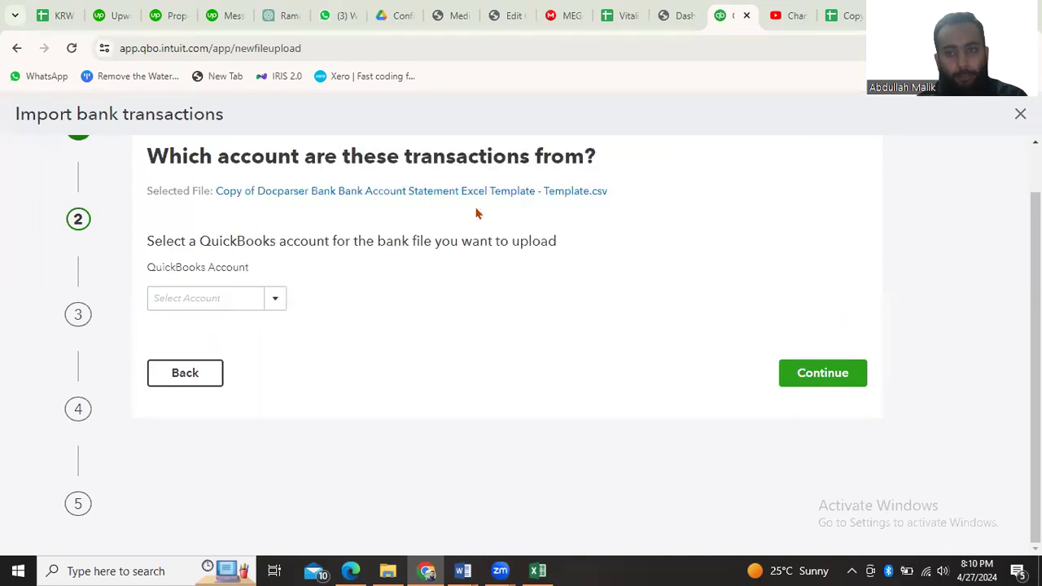
Start a new QuickBooks account from the account list and set its account type to Cash and cash equivalents
{"action": "left_click", "coordinate": [277, 301]}
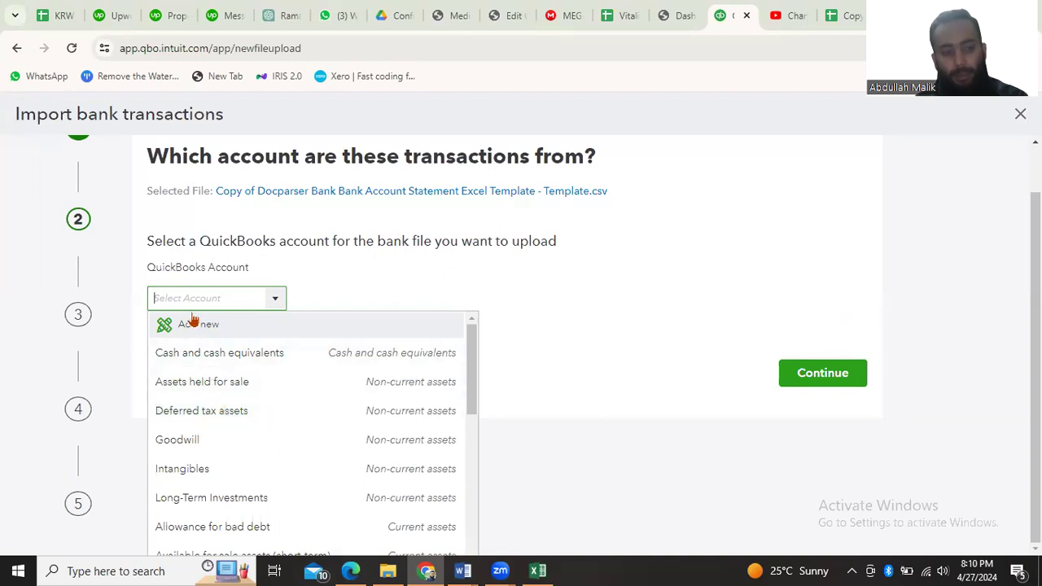
{"action": "type", "text": "allie"}
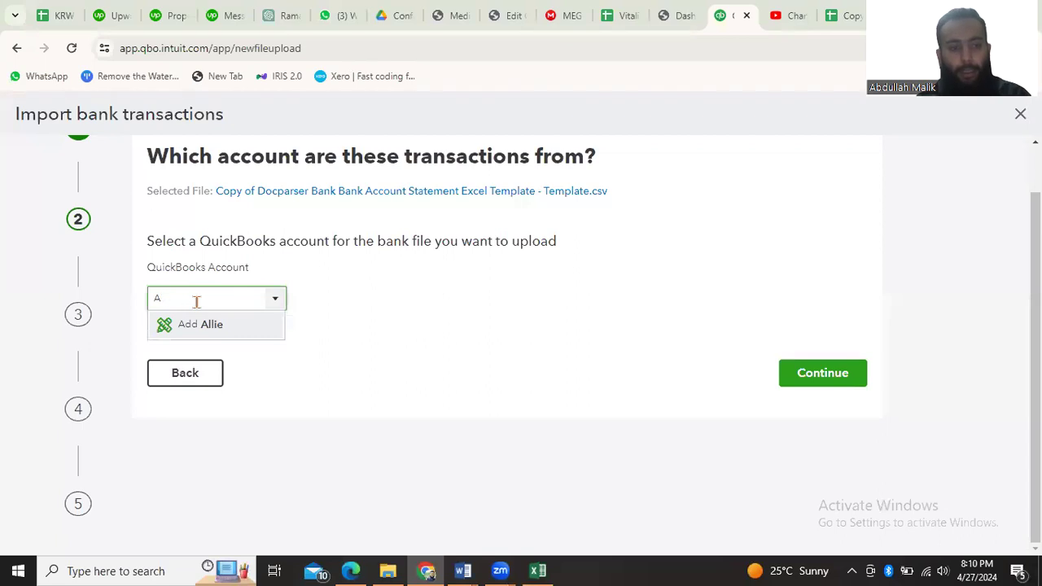
{"action": "key", "text": "BackSpace"}
{"action": "left_click", "coordinate": [190, 328]}
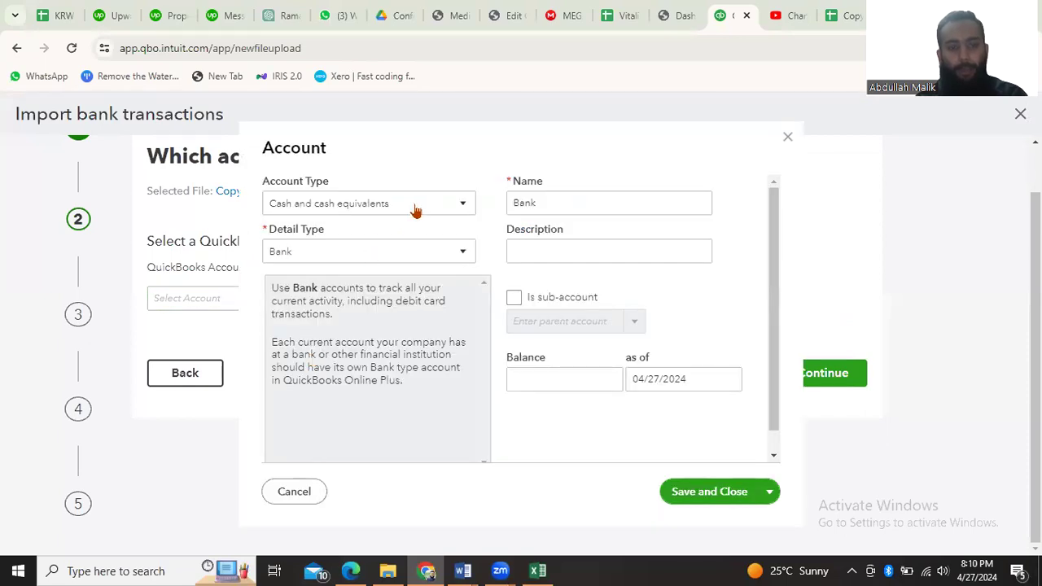
{"action": "left_click", "coordinate": [419, 205]}
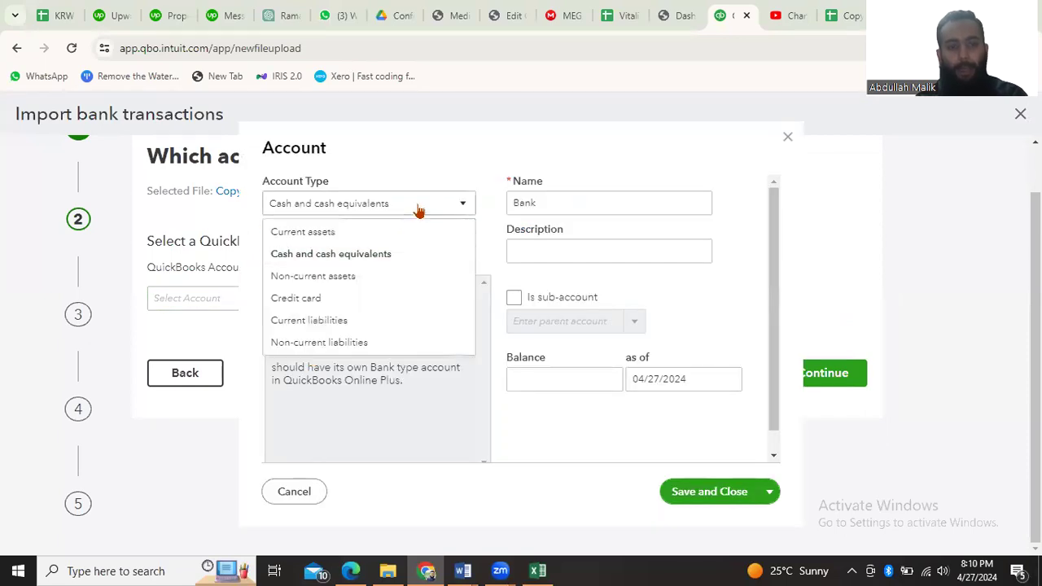
{"action": "left_click", "coordinate": [371, 255]}
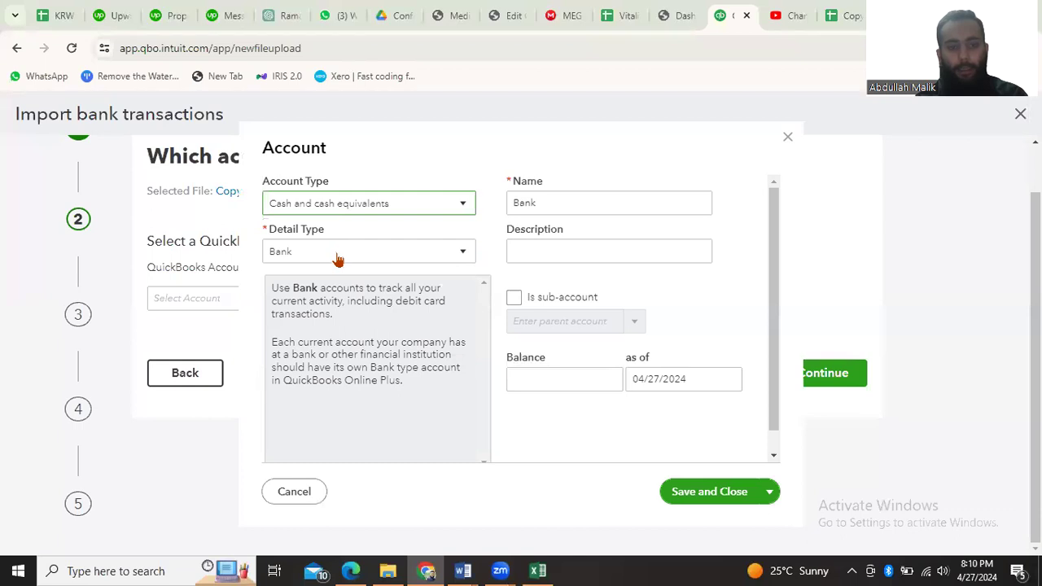
Name the new account Allied Bank, save it, and continue with it to the file setup
{"action": "left_click", "coordinate": [554, 204]}
{"action": "double_click", "coordinate": [553, 205]}
{"action": "key", "text": "BackSpace"}
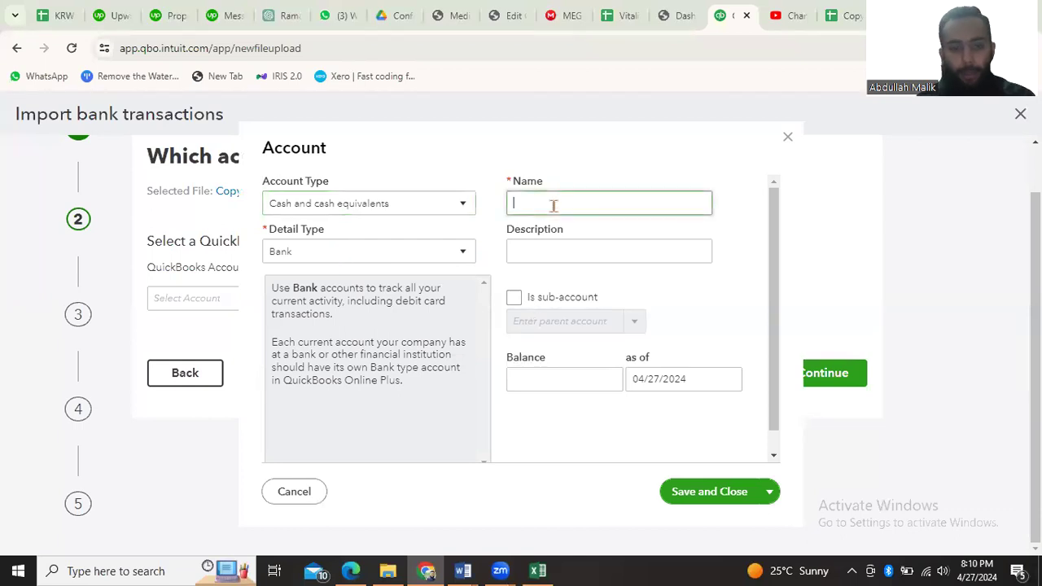
{"action": "type", "text": "Allied Bank"}
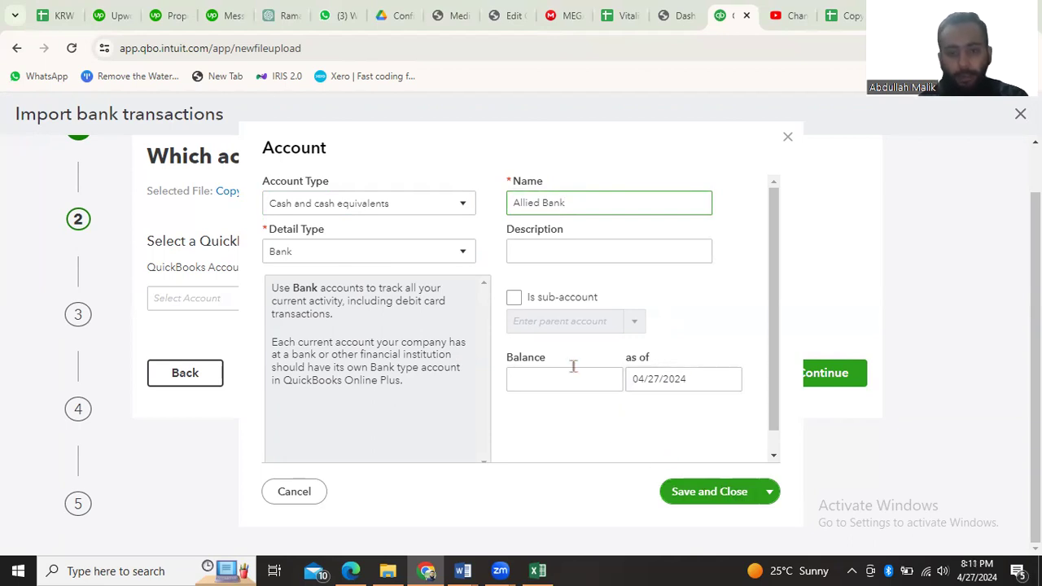
{"action": "left_click", "coordinate": [699, 492]}
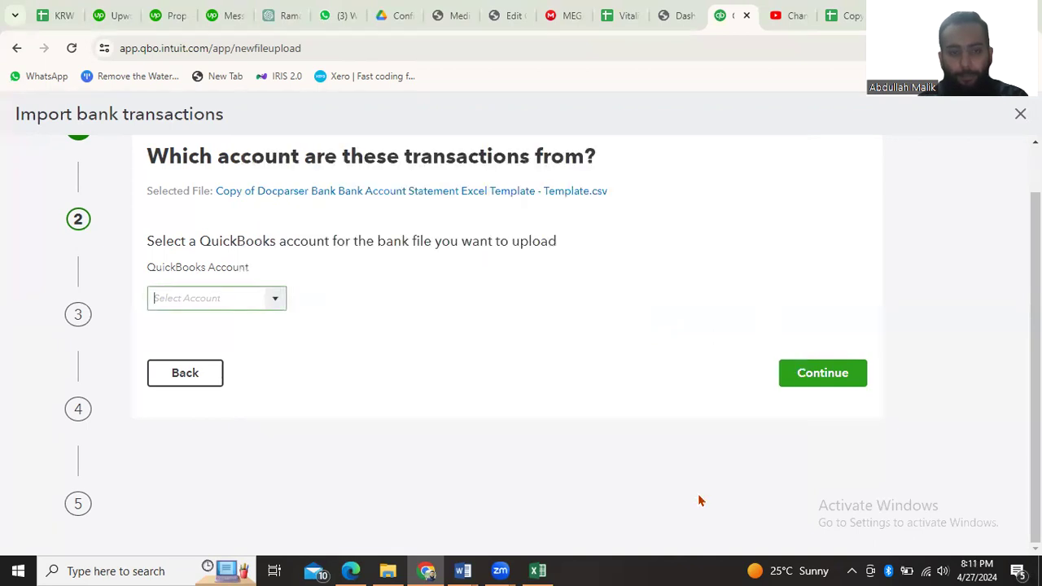
{"action": "left_click", "coordinate": [822, 374]}
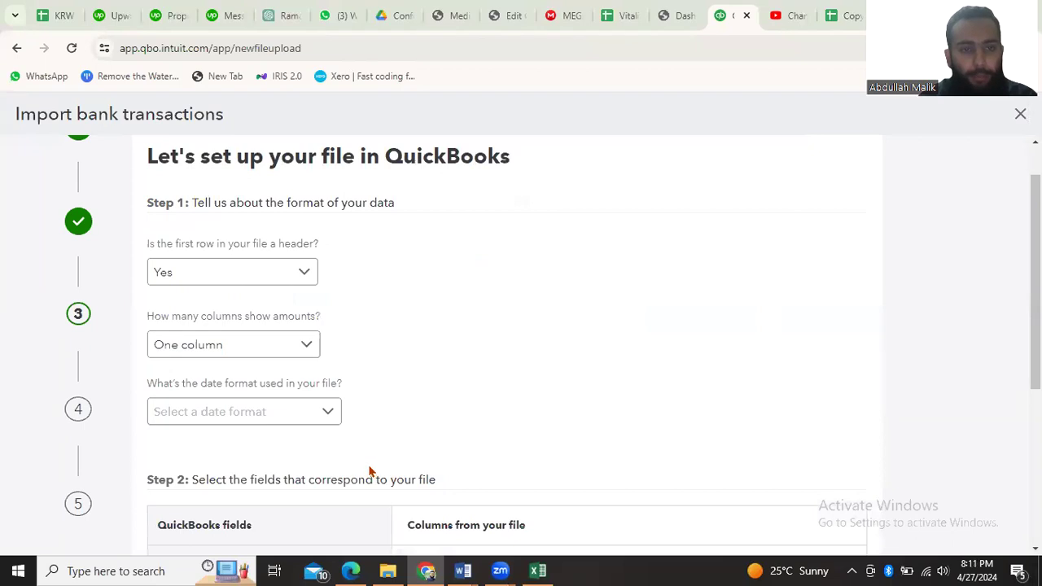
Check the statement's columns in Excel, keep the first row as a header, and set the amounts to Two columns
{"action": "scroll", "coordinate": [366, 409], "scroll_direction": "up", "scroll_amount": 1}
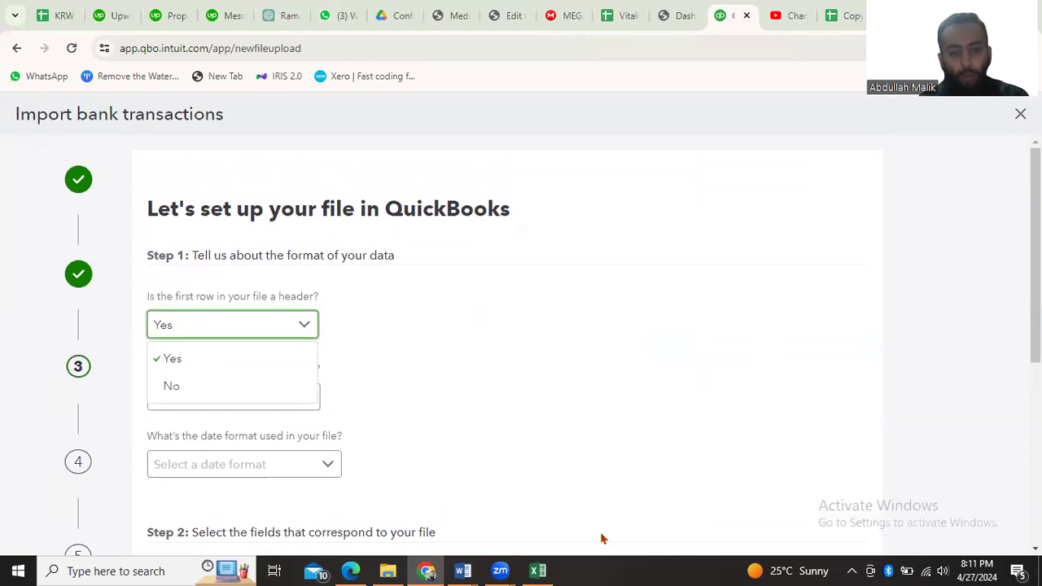
{"action": "left_click", "coordinate": [539, 571]}
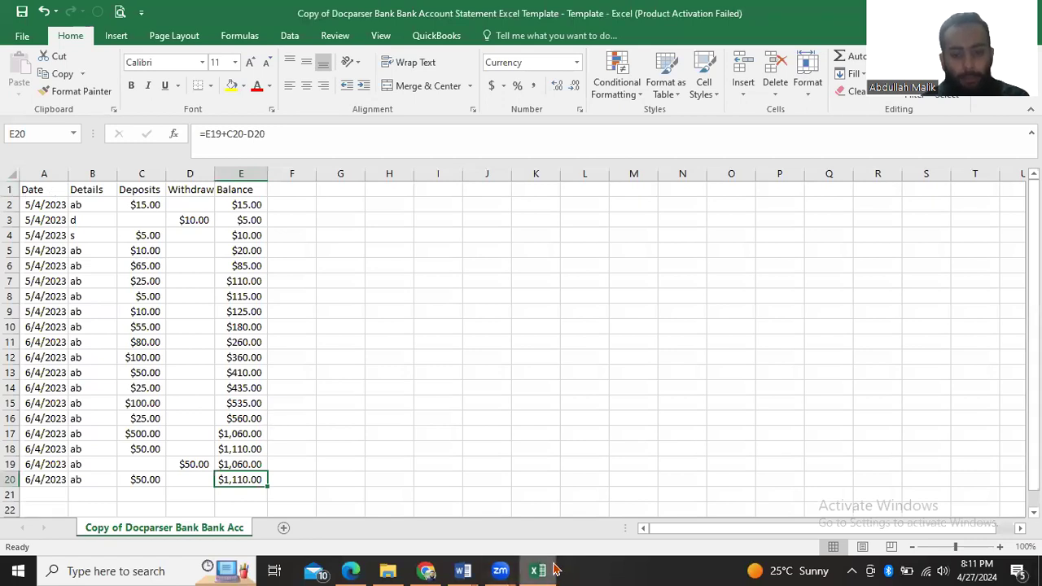
{"action": "key", "text": "alt+Tab"}
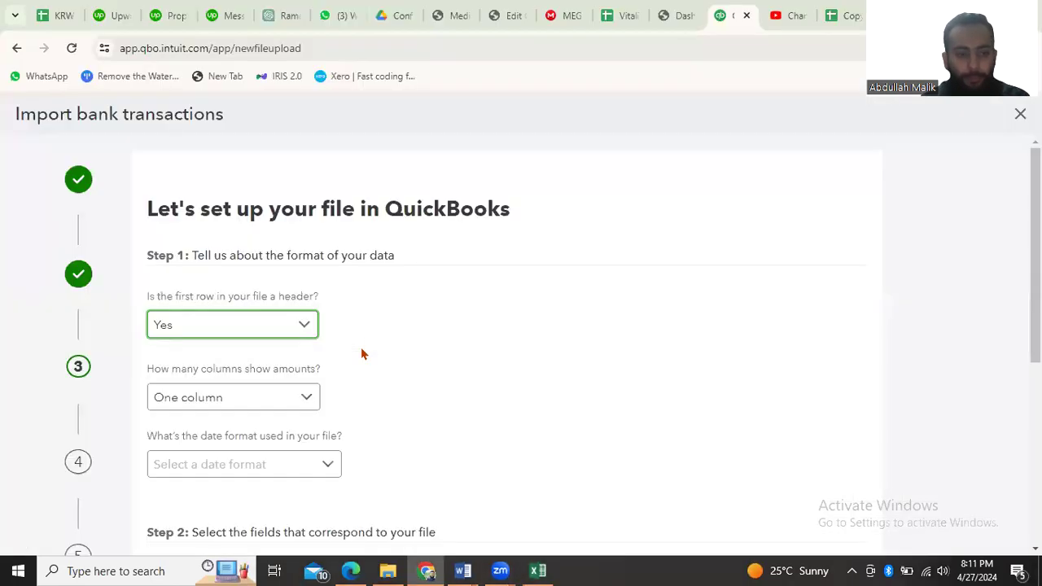
{"action": "scroll", "coordinate": [358, 352], "scroll_direction": "down", "scroll_amount": 1}
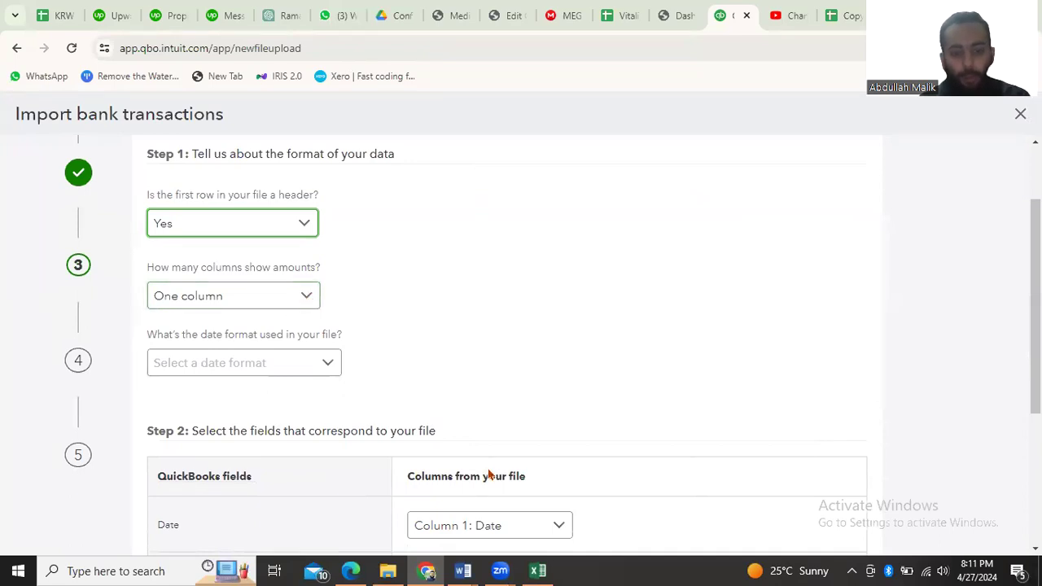
{"action": "key", "text": "alt+Tab"}
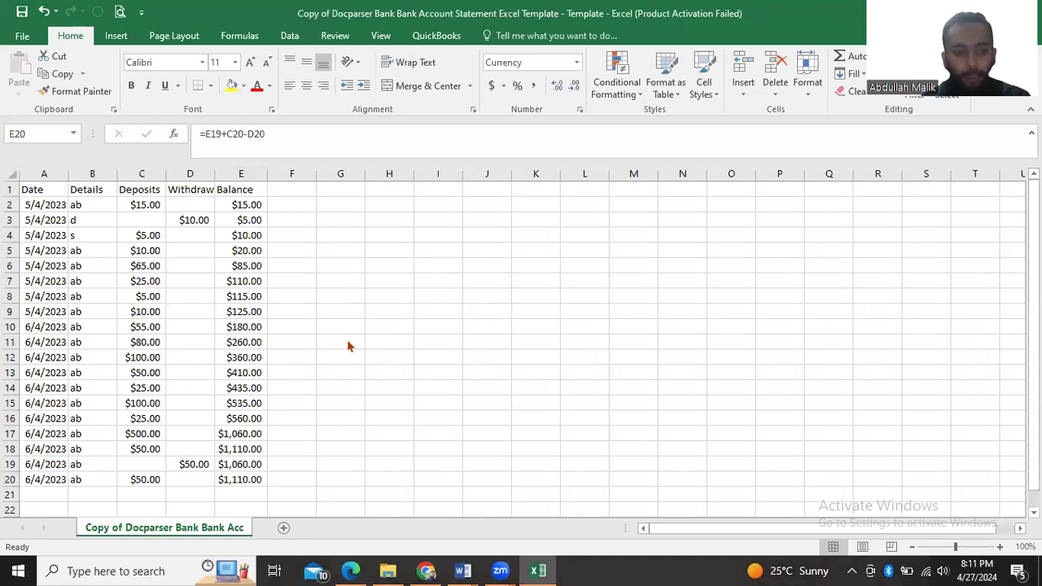
{"action": "key", "text": "alt+Tab"}
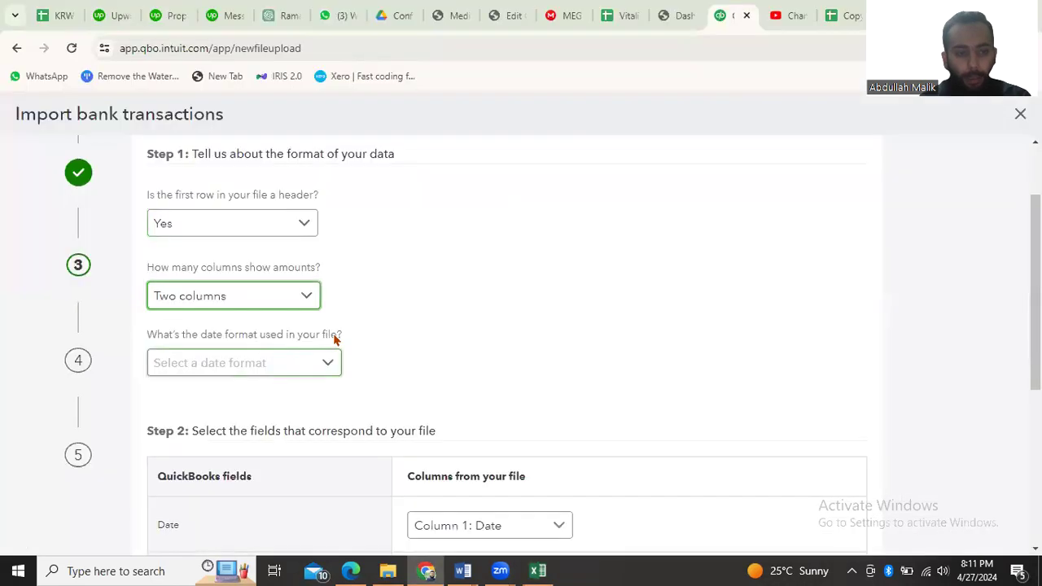
{"action": "scroll", "coordinate": [382, 340], "scroll_direction": "down", "scroll_amount": 1}
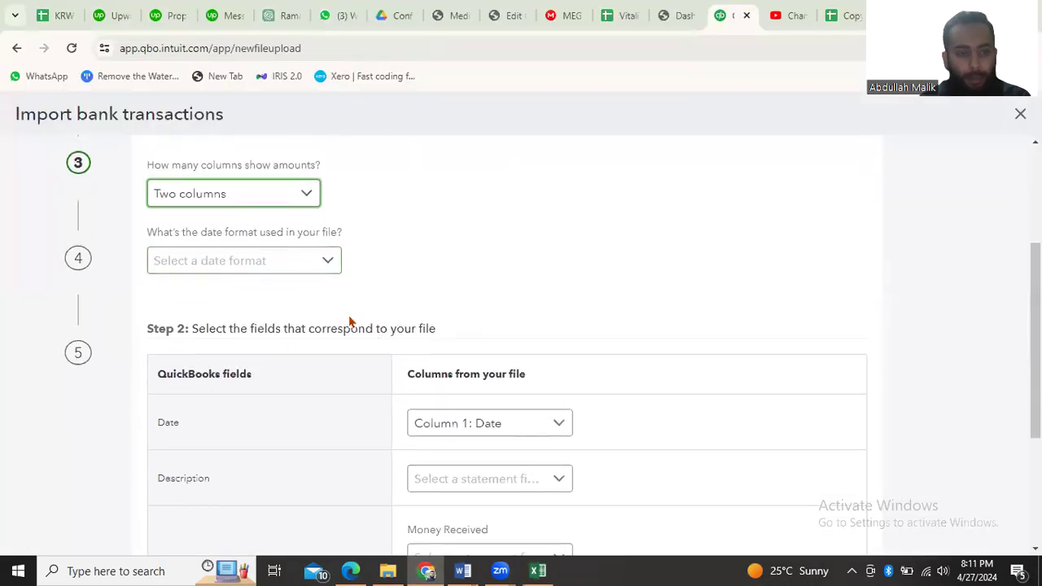
Check the statement's dates in Excel and set the file's date format to dd/MM/yyyy in QuickBooks
{"action": "left_click", "coordinate": [300, 270]}
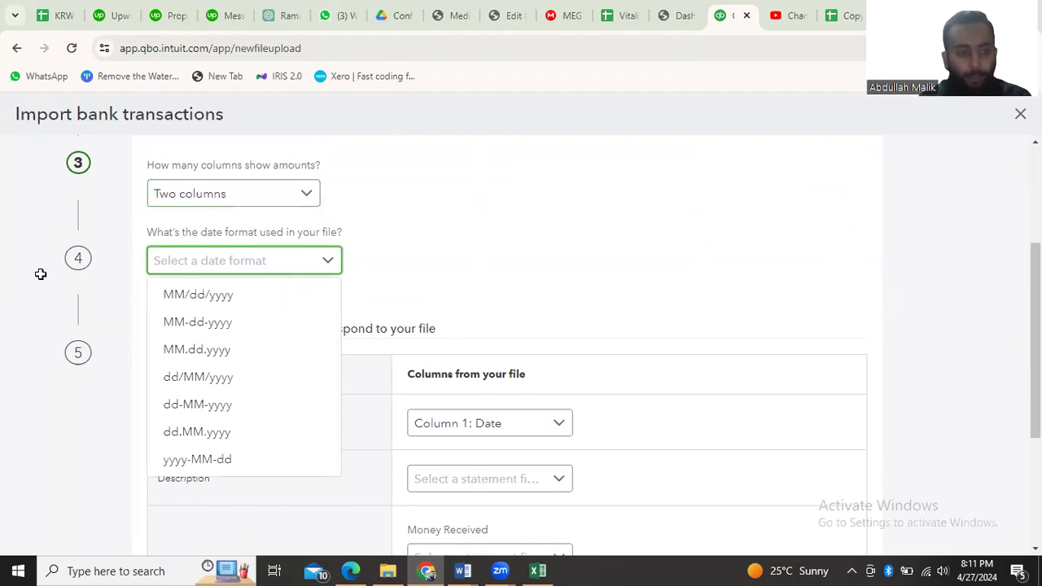
{"action": "key", "text": "alt+Tab"}
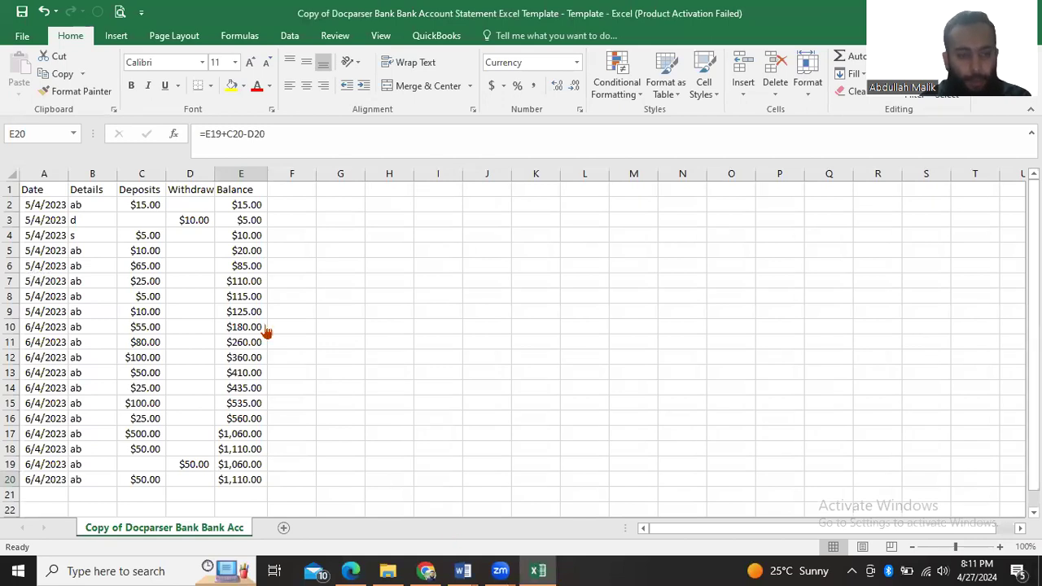
{"action": "key", "text": "alt+Tab"}
{"action": "left_click", "coordinate": [226, 387]}
{"action": "scroll", "coordinate": [434, 318], "scroll_direction": "down", "scroll_amount": 2}
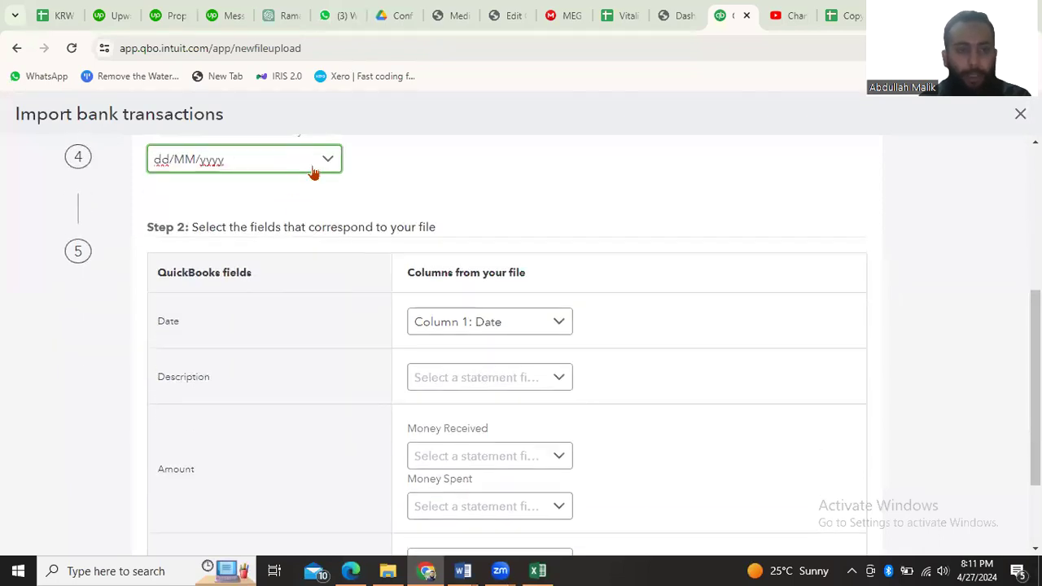
{"action": "left_click", "coordinate": [315, 171]}
{"action": "left_click", "coordinate": [315, 171]}
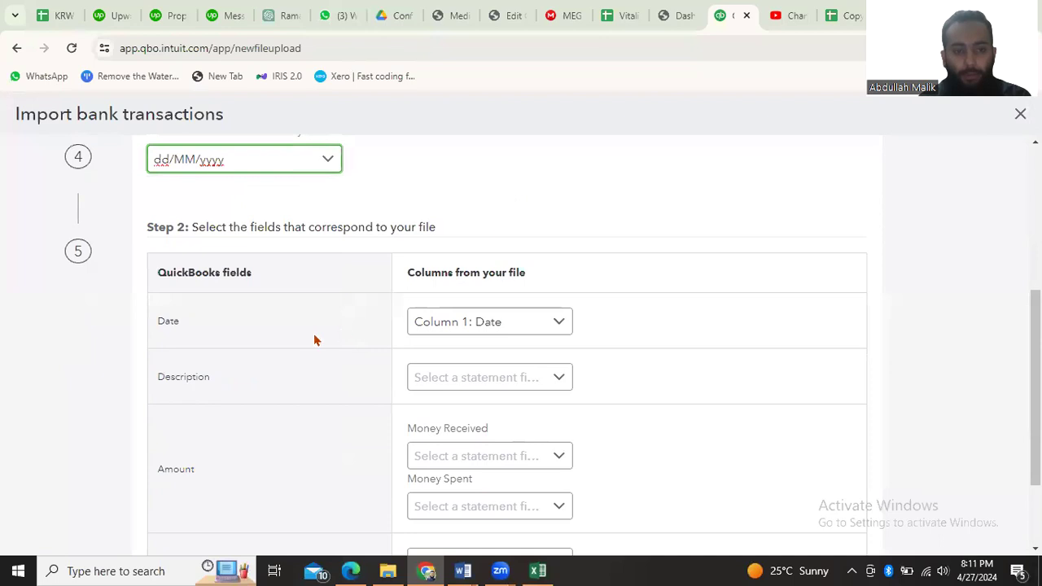
Compare the statement's headers in Excel and map the Description field to Column 2: Details
{"action": "scroll", "coordinate": [544, 332], "scroll_direction": "down", "scroll_amount": 1}
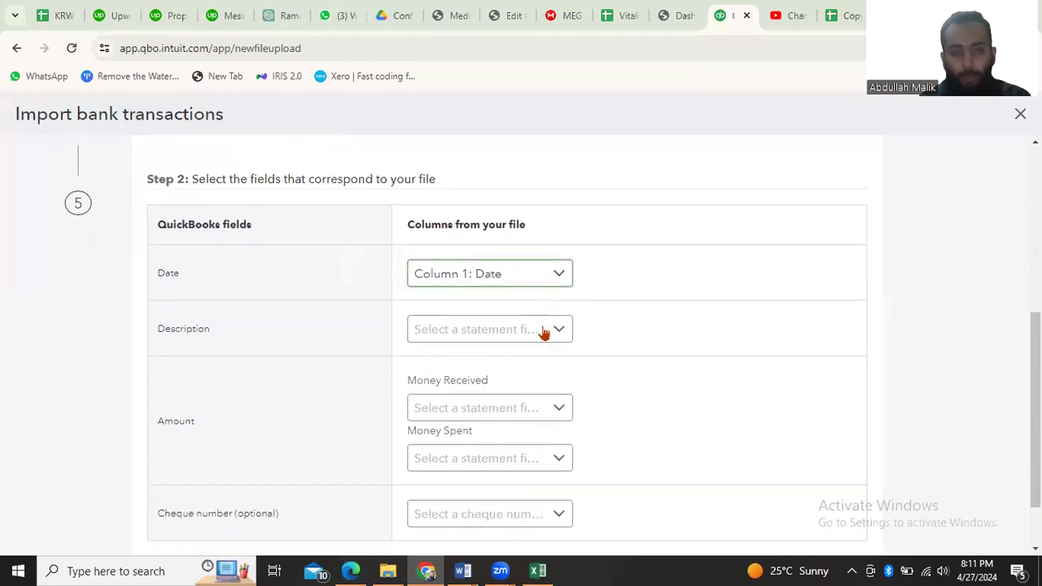
{"action": "left_click", "coordinate": [538, 571]}
{"action": "key", "text": "alt+Tab"}
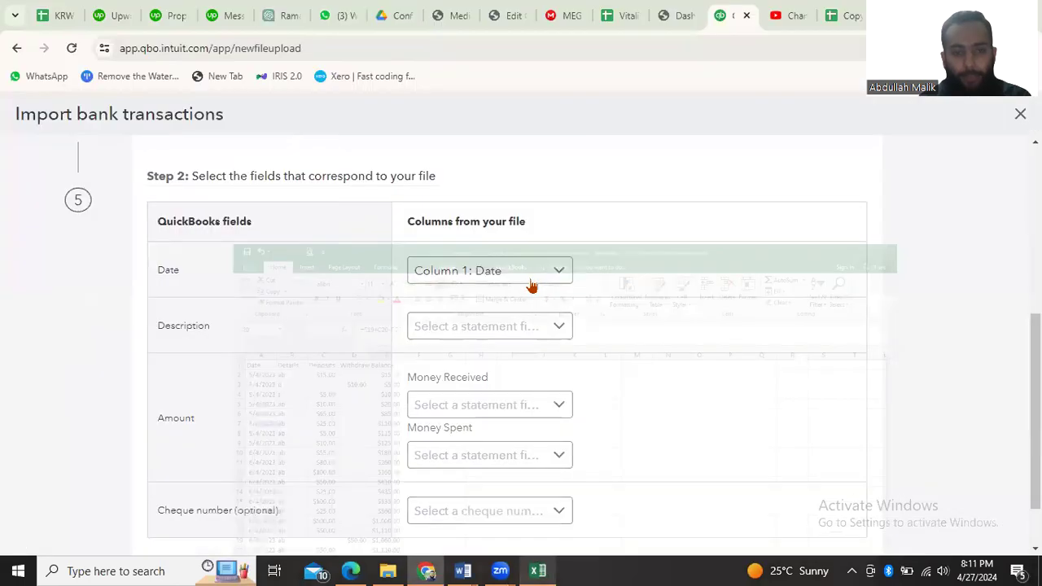
{"action": "key", "text": "alt+Tab"}
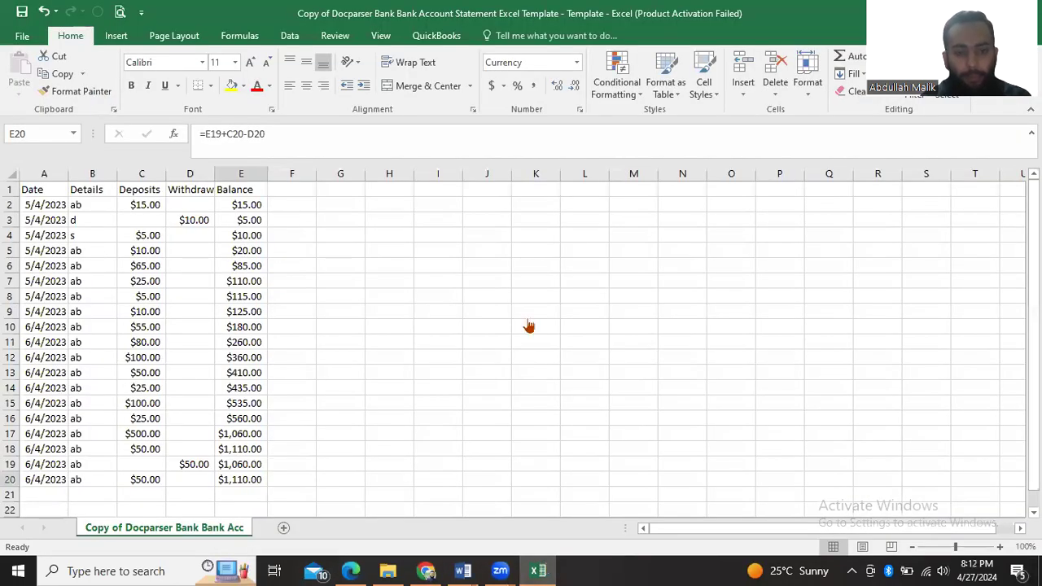
{"action": "key", "text": "alt+Tab"}
{"action": "left_click", "coordinate": [500, 388]}
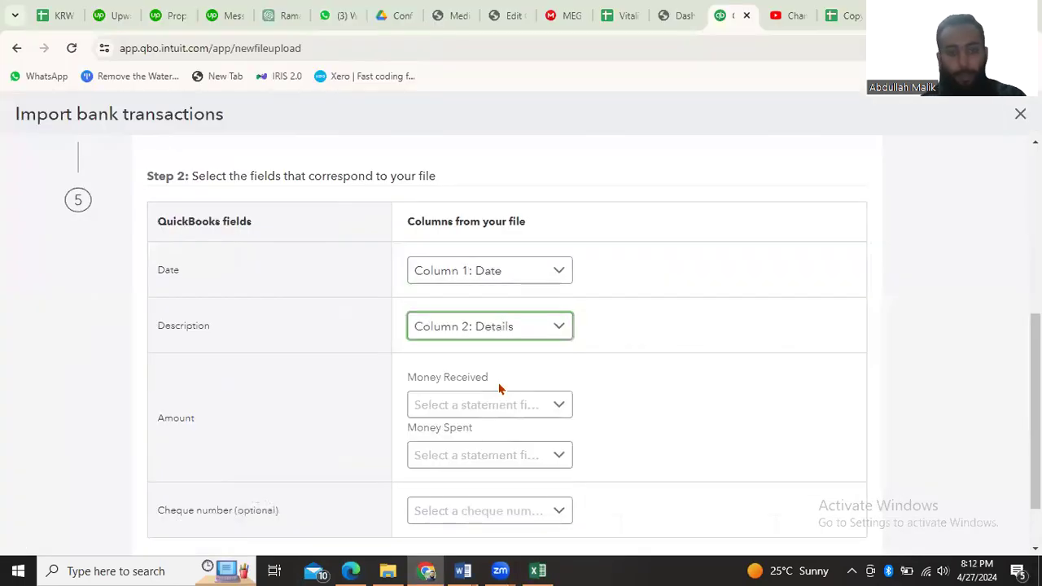
Map Money Received to Column 3: Deposits and Money Spent to Column 4: Withdrawals, checking against Excel, and continue to the verification page
{"action": "scroll", "coordinate": [484, 377], "scroll_direction": "down", "scroll_amount": 1}
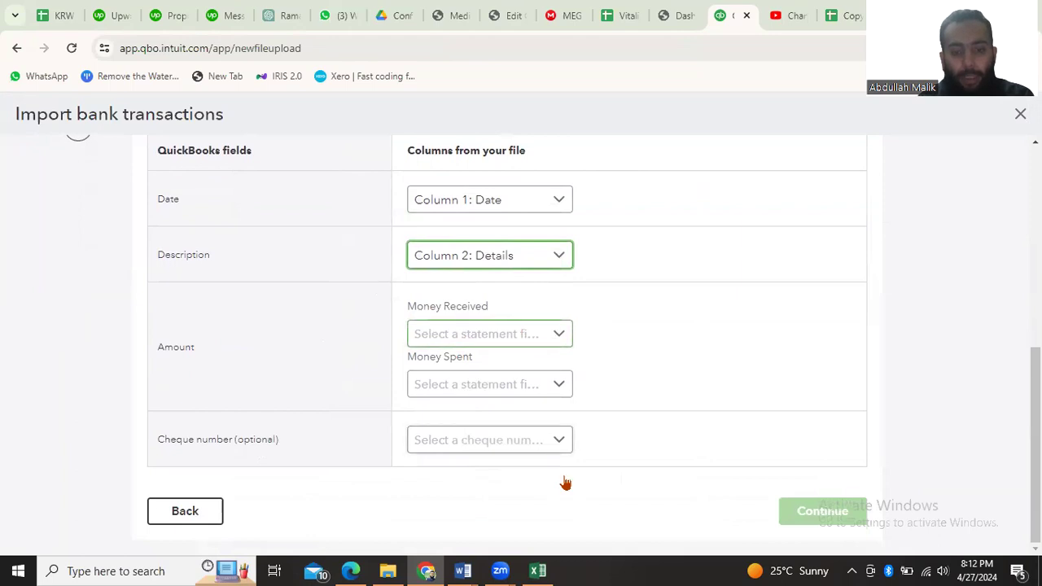
{"action": "left_click", "coordinate": [540, 570]}
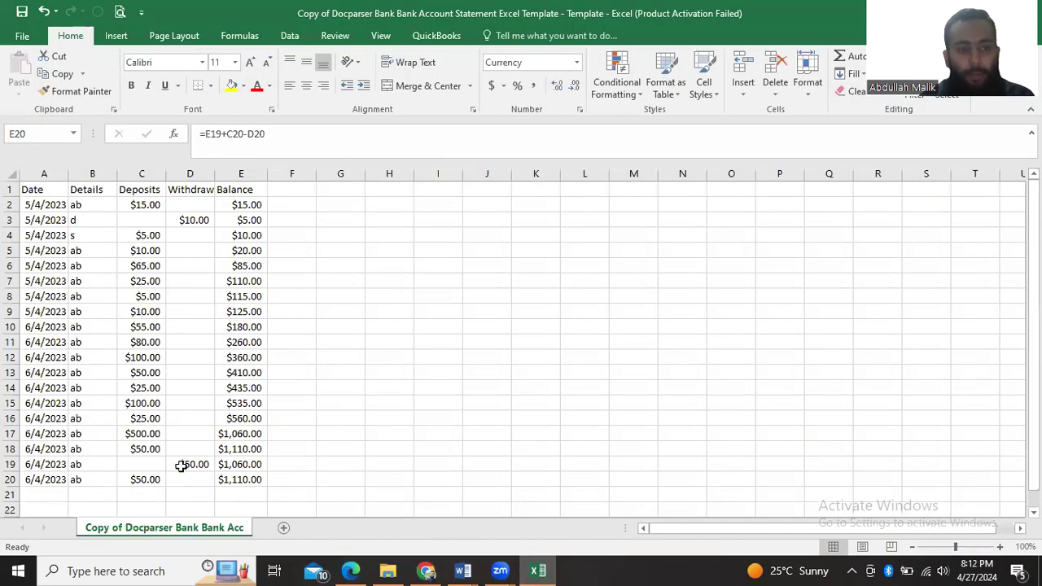
{"action": "left_click", "coordinate": [528, 569]}
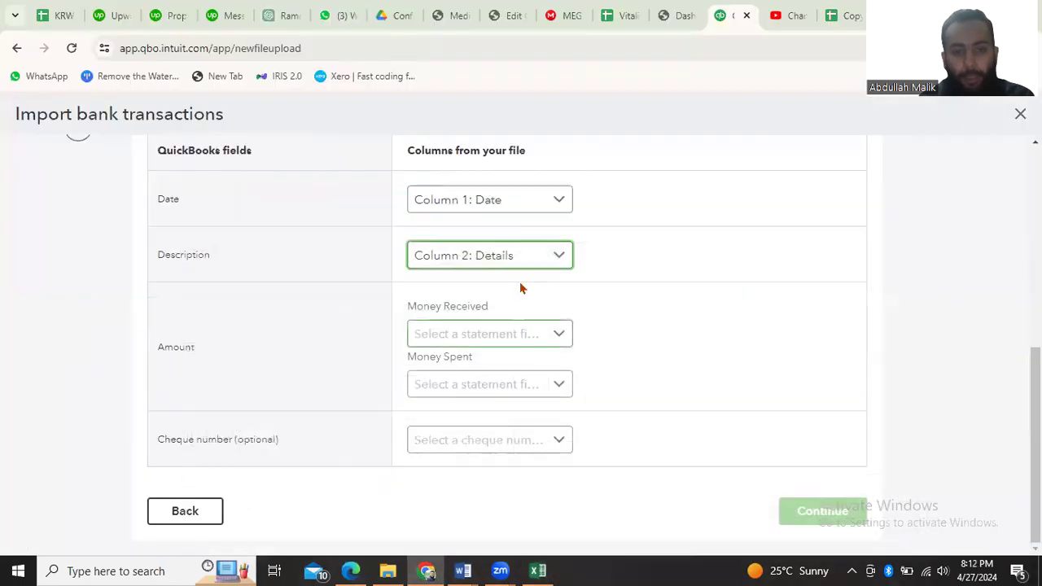
{"action": "left_click", "coordinate": [499, 336]}
{"action": "left_click", "coordinate": [479, 422]}
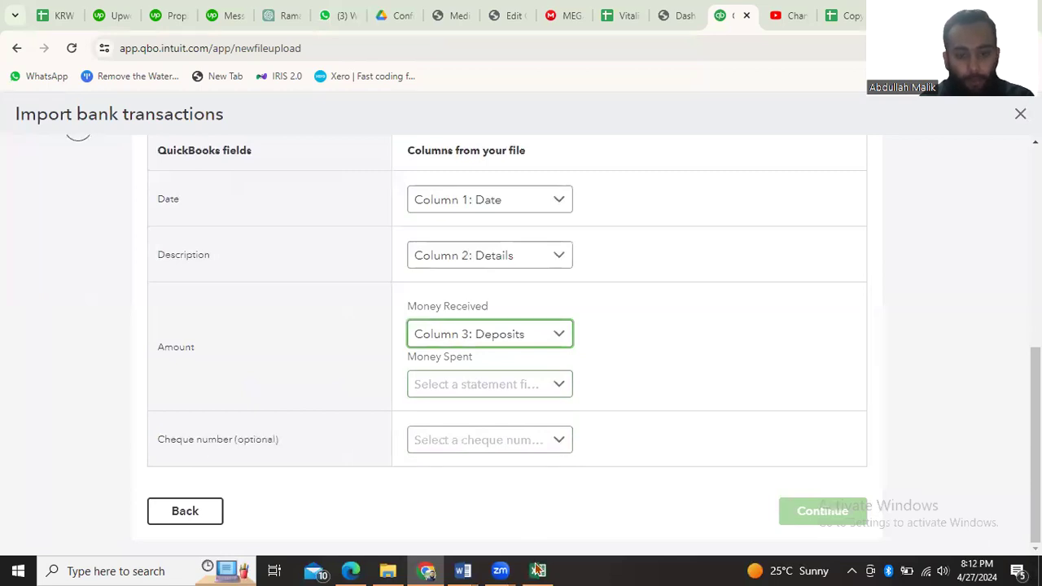
{"action": "left_click", "coordinate": [517, 388]}
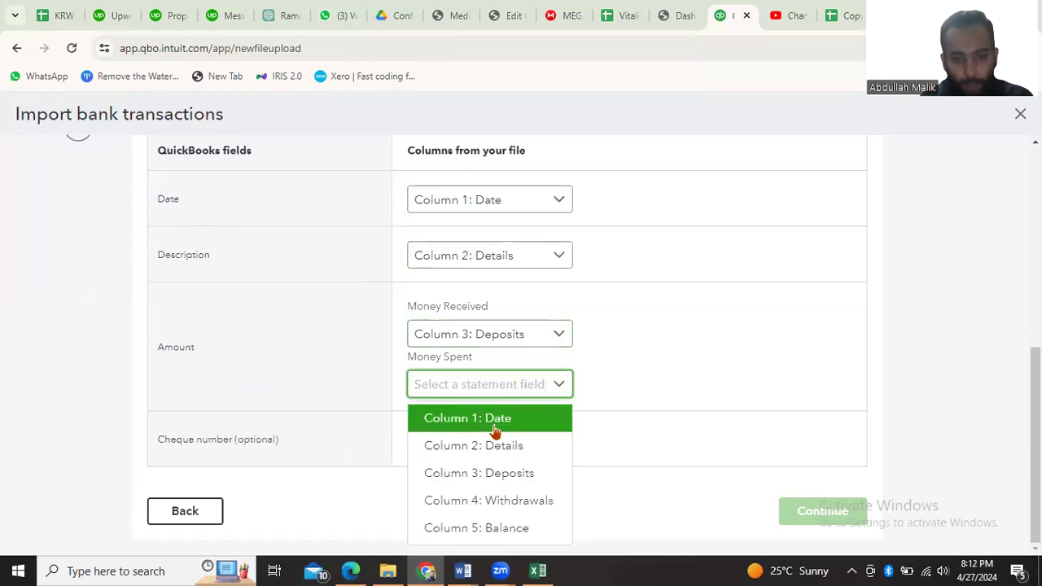
{"action": "left_click", "coordinate": [494, 499]}
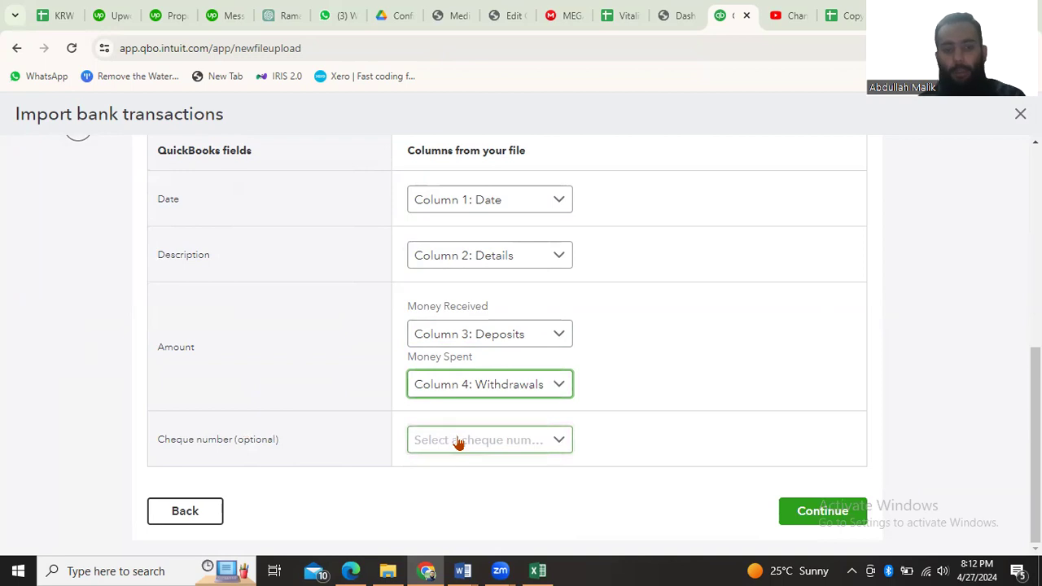
{"action": "left_click", "coordinate": [539, 570]}
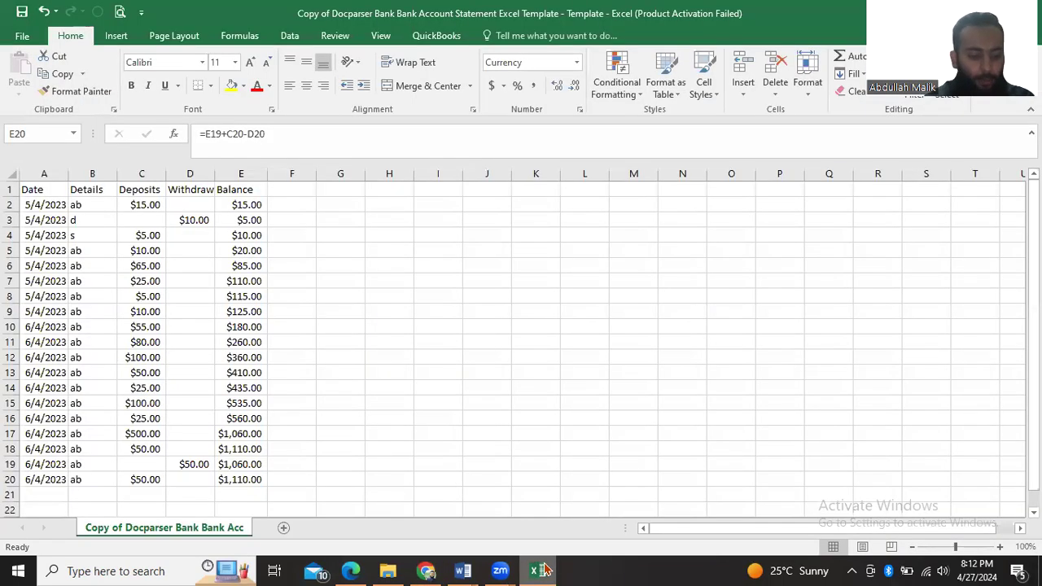
{"action": "left_click", "coordinate": [539, 571]}
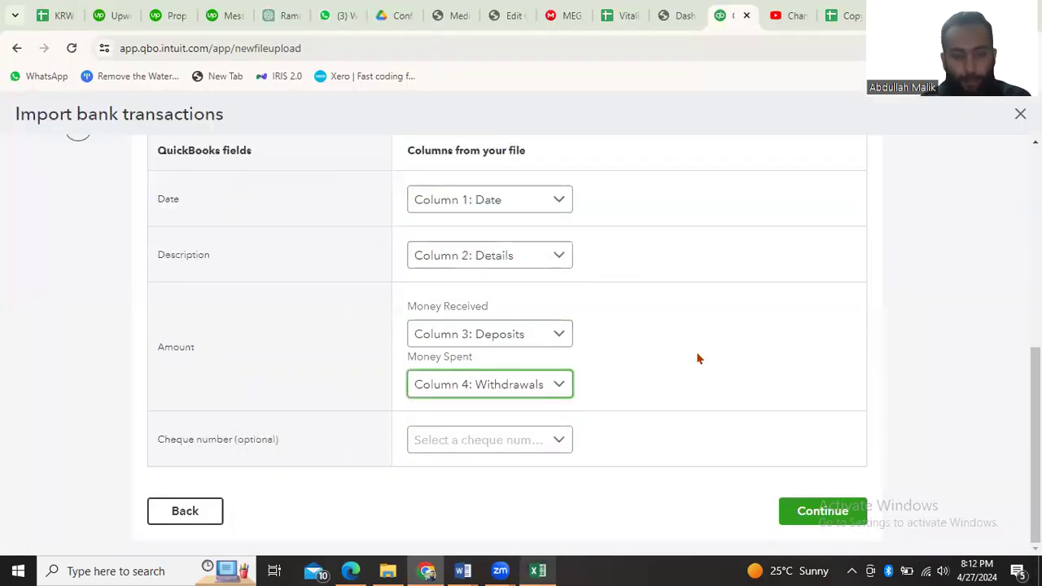
{"action": "left_click", "coordinate": [813, 490]}
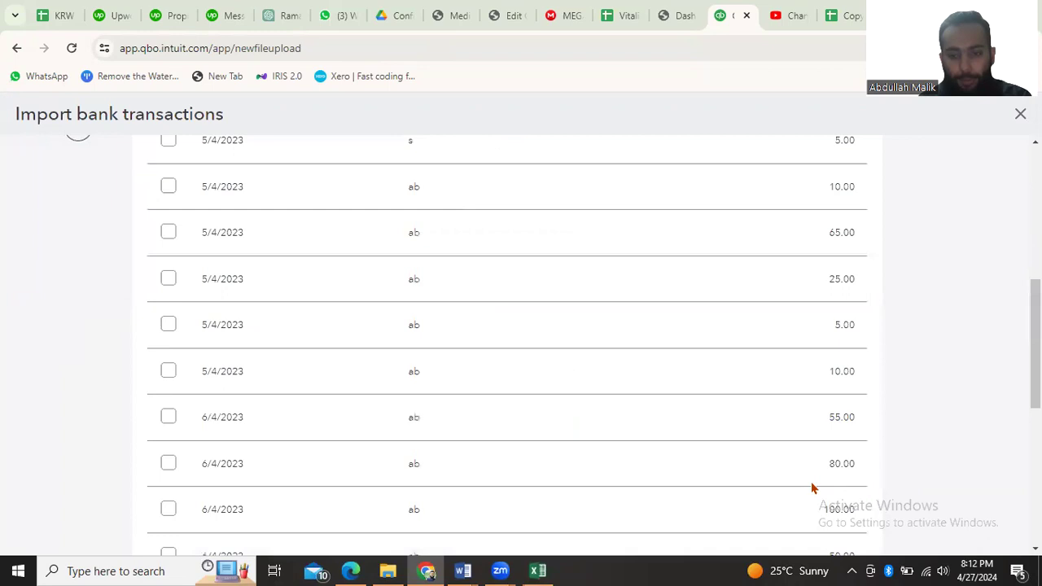
Examine the listed transactions' dates, descriptions and amount signs against the statement before importing
{"action": "scroll", "coordinate": [456, 332], "scroll_direction": "up", "scroll_amount": 5}
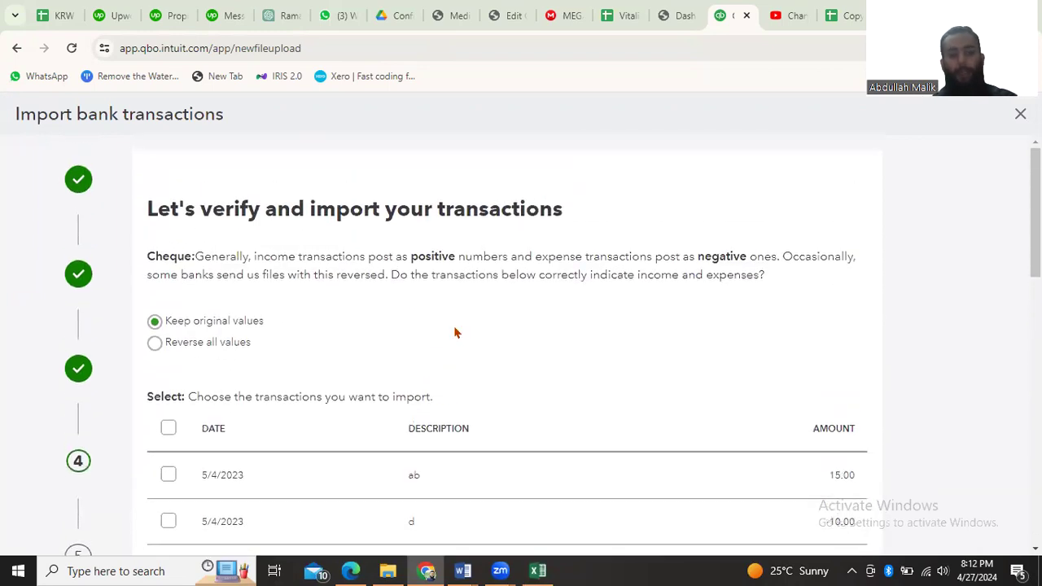
{"action": "scroll", "coordinate": [456, 333], "scroll_direction": "down", "scroll_amount": 2}
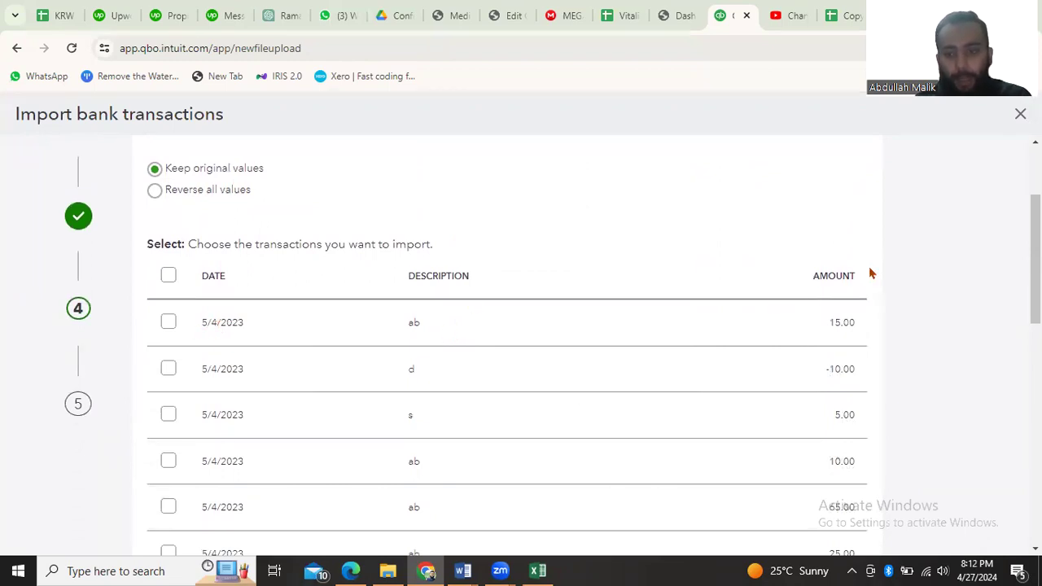
{"action": "scroll", "coordinate": [843, 338], "scroll_direction": "down", "scroll_amount": 1}
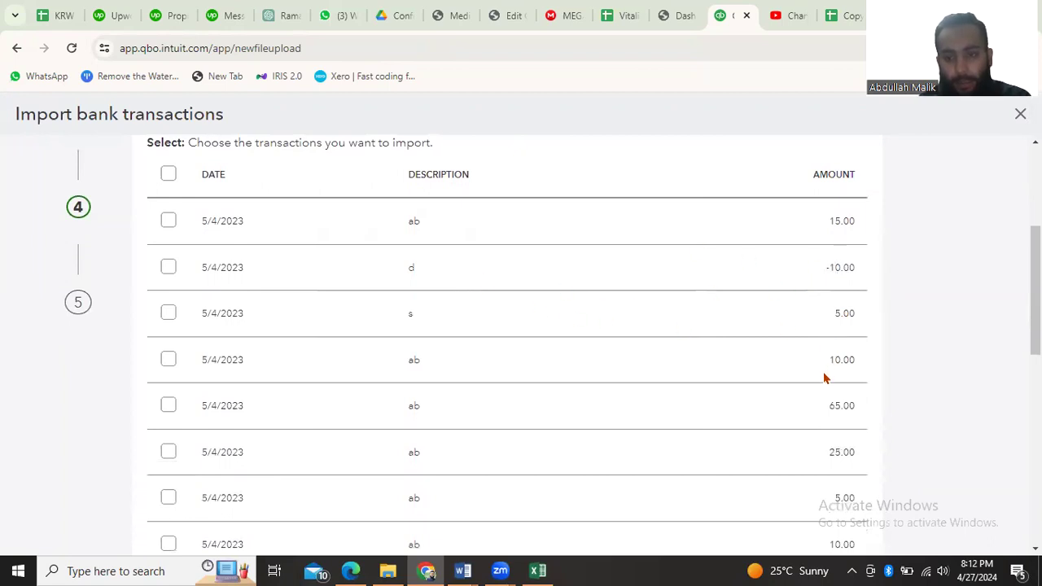
{"action": "scroll", "coordinate": [824, 378], "scroll_direction": "down", "scroll_amount": 5}
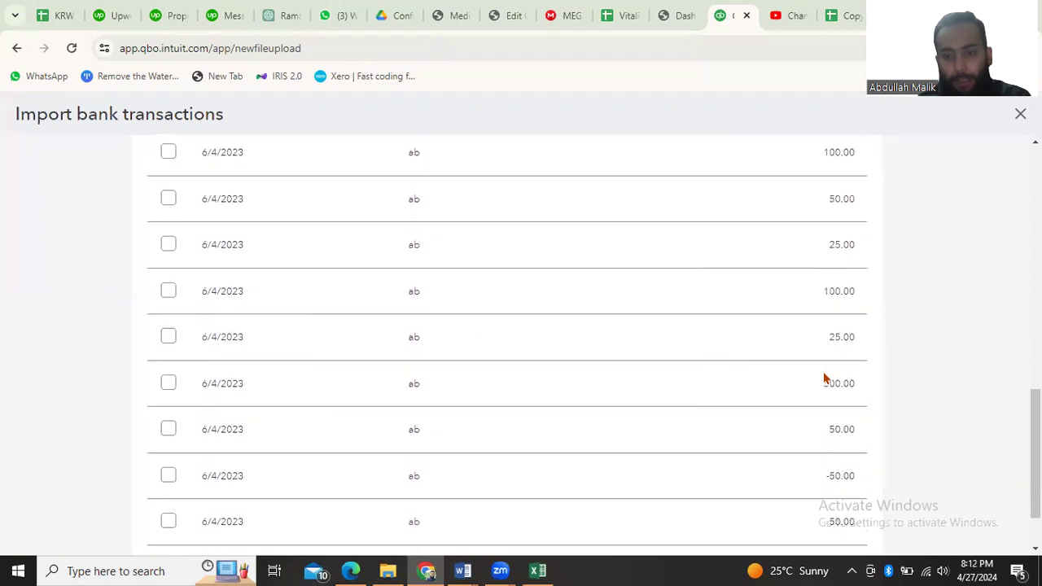
{"action": "scroll", "coordinate": [823, 379], "scroll_direction": "down", "scroll_amount": 2}
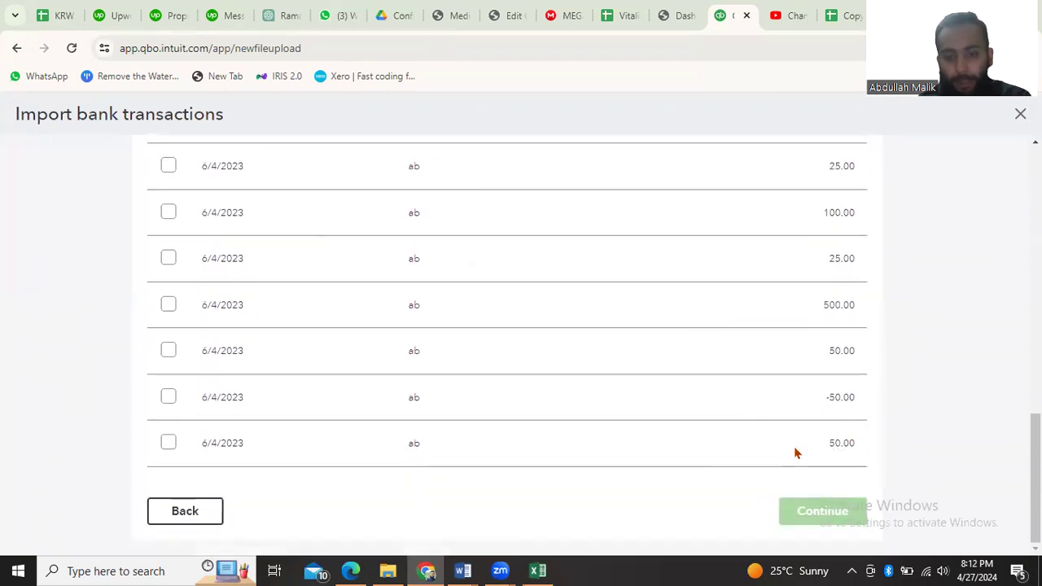
{"action": "scroll", "coordinate": [382, 468], "scroll_direction": "up", "scroll_amount": 15}
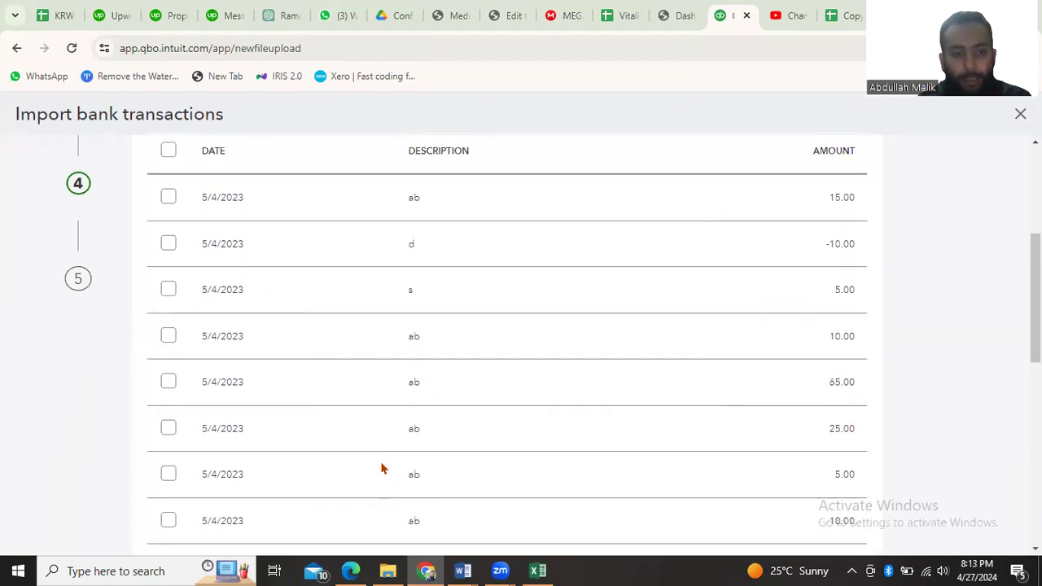
{"action": "scroll", "coordinate": [335, 437], "scroll_direction": "down", "scroll_amount": 4}
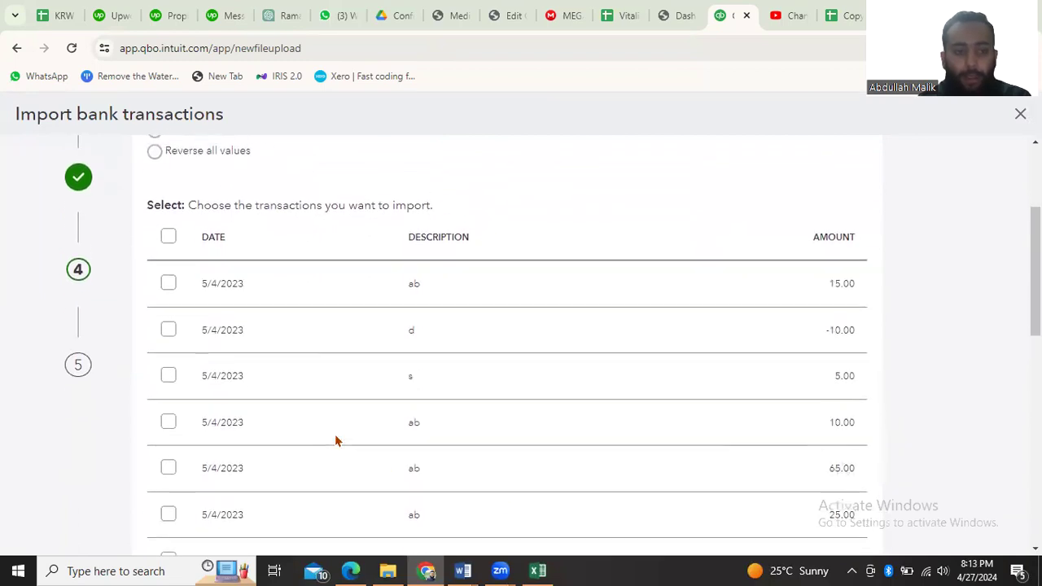
{"action": "left_click", "coordinate": [535, 570]}
{"action": "left_click", "coordinate": [534, 570]}
{"action": "scroll", "coordinate": [391, 411], "scroll_direction": "up", "scroll_amount": 1}
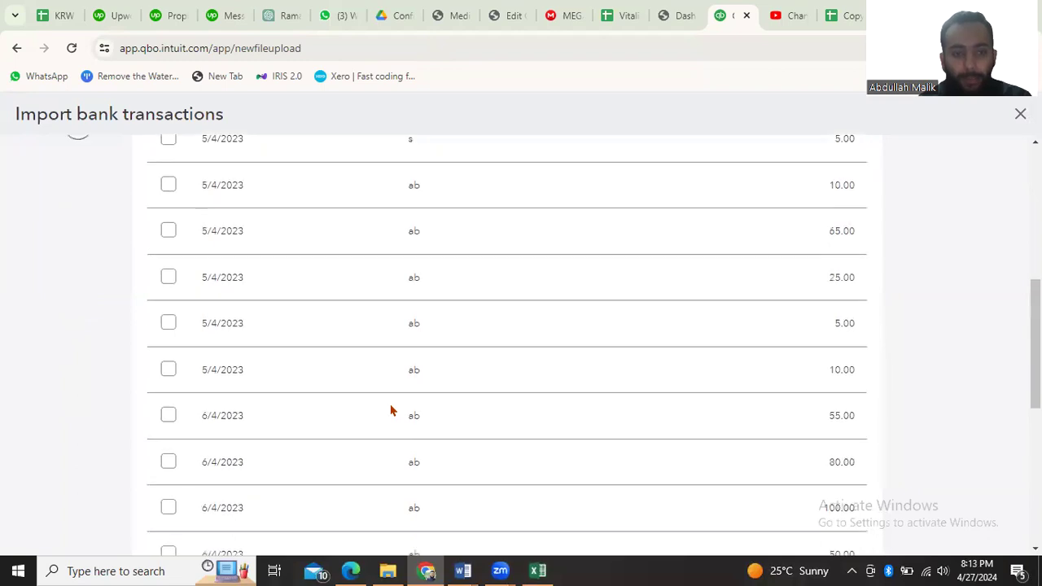
Select all the listed transactions for import, keeping the original values
{"action": "scroll", "coordinate": [180, 309], "scroll_direction": "up", "scroll_amount": 4}
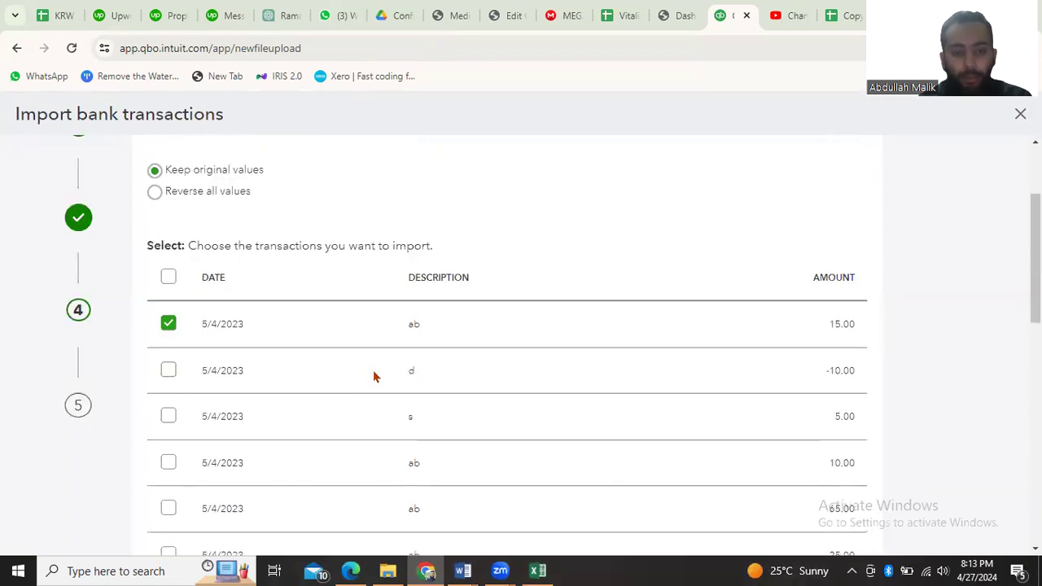
{"action": "left_click", "coordinate": [166, 417]}
{"action": "left_click", "coordinate": [167, 462]}
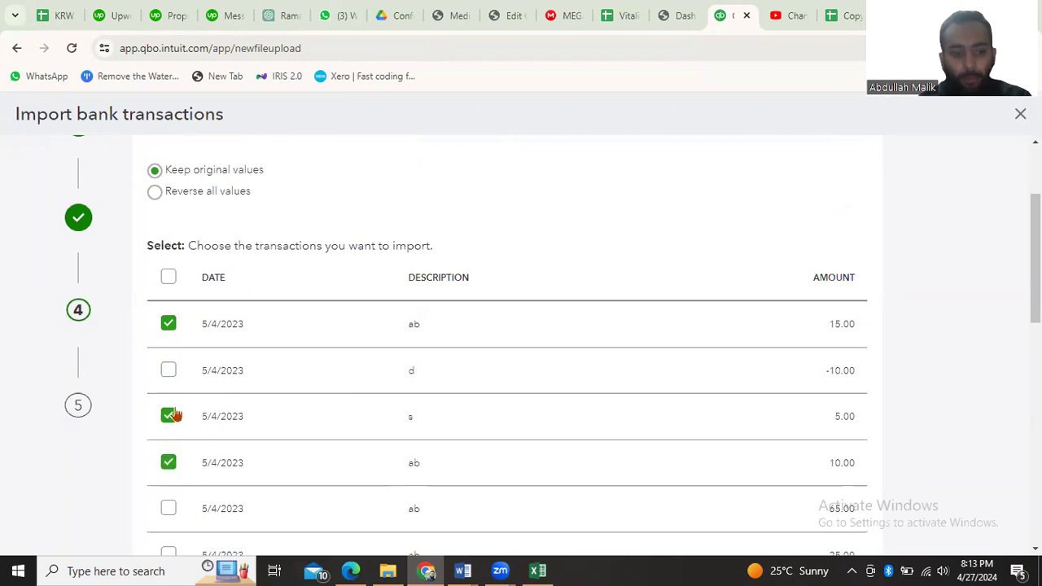
{"action": "left_click", "coordinate": [168, 278]}
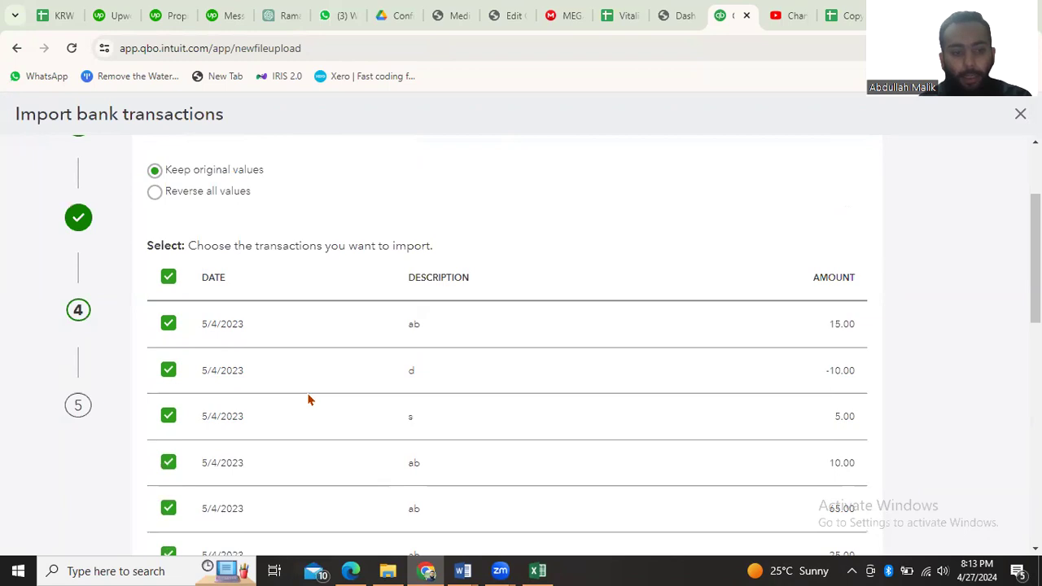
Continue with the selected transactions and confirm importing them into QuickBooks
{"action": "scroll", "coordinate": [308, 399], "scroll_direction": "down", "scroll_amount": 3}
{"action": "scroll", "coordinate": [747, 423], "scroll_direction": "down", "scroll_amount": 5}
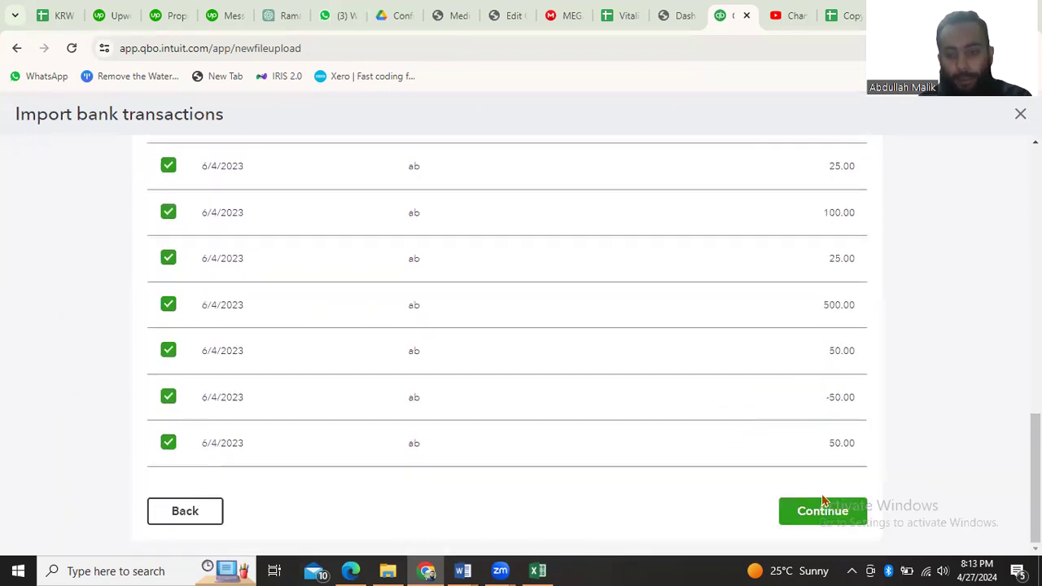
{"action": "left_click", "coordinate": [830, 509]}
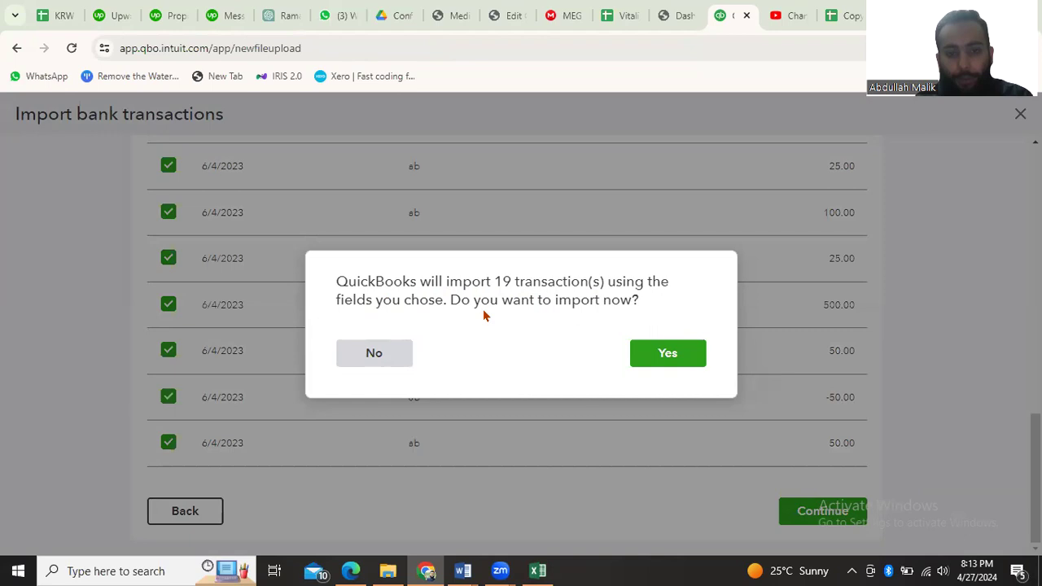
{"action": "left_click", "coordinate": [678, 357]}
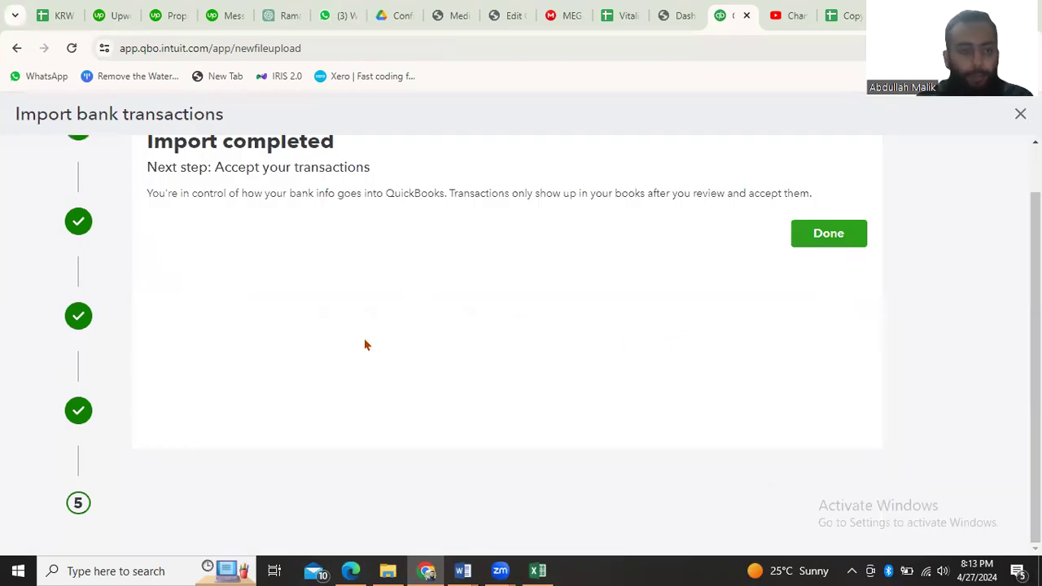
Finish the import wizard and view the Allied Bank transactions waiting for review
{"action": "scroll", "coordinate": [304, 263], "scroll_direction": "up", "scroll_amount": 1}
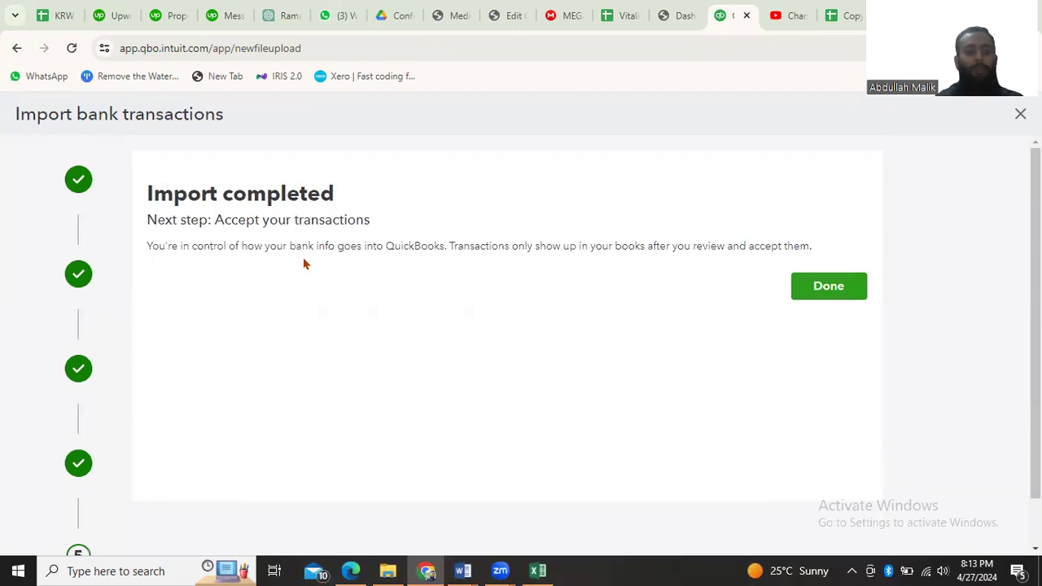
{"action": "scroll", "coordinate": [518, 323], "scroll_direction": "down", "scroll_amount": 1}
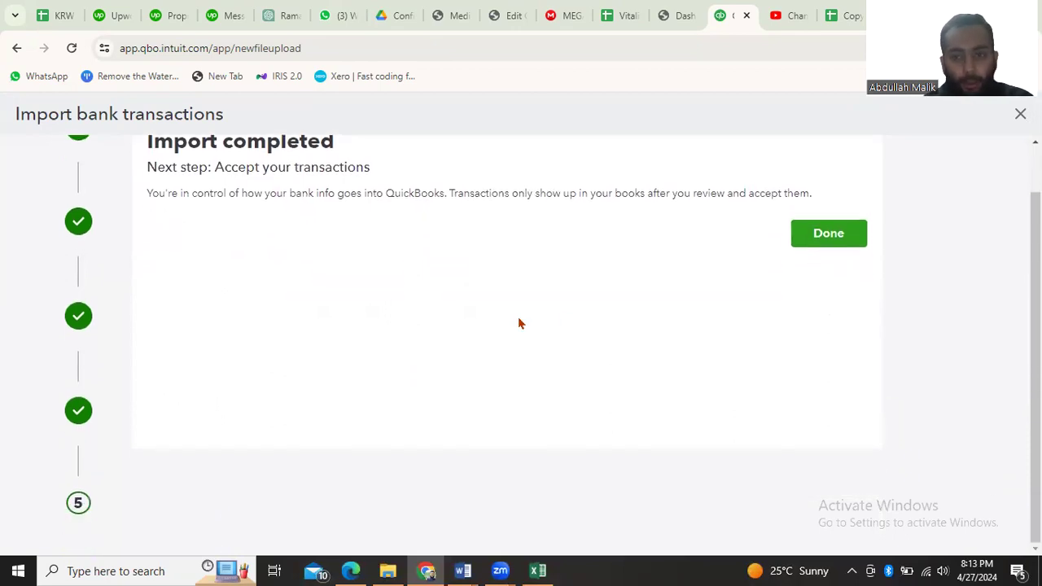
{"action": "left_click", "coordinate": [832, 245]}
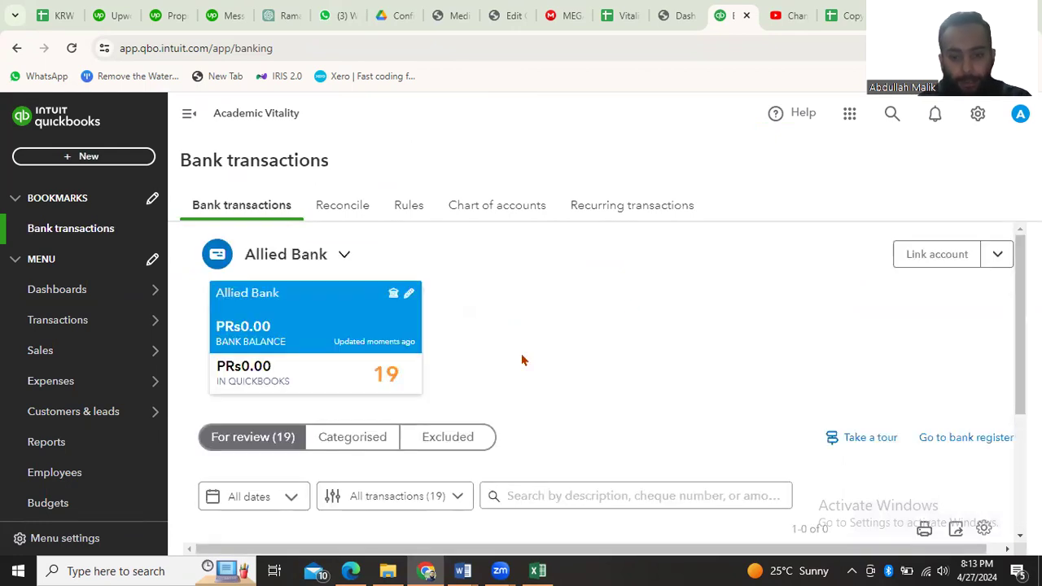
{"action": "scroll", "coordinate": [521, 355], "scroll_direction": "down", "scroll_amount": 3}
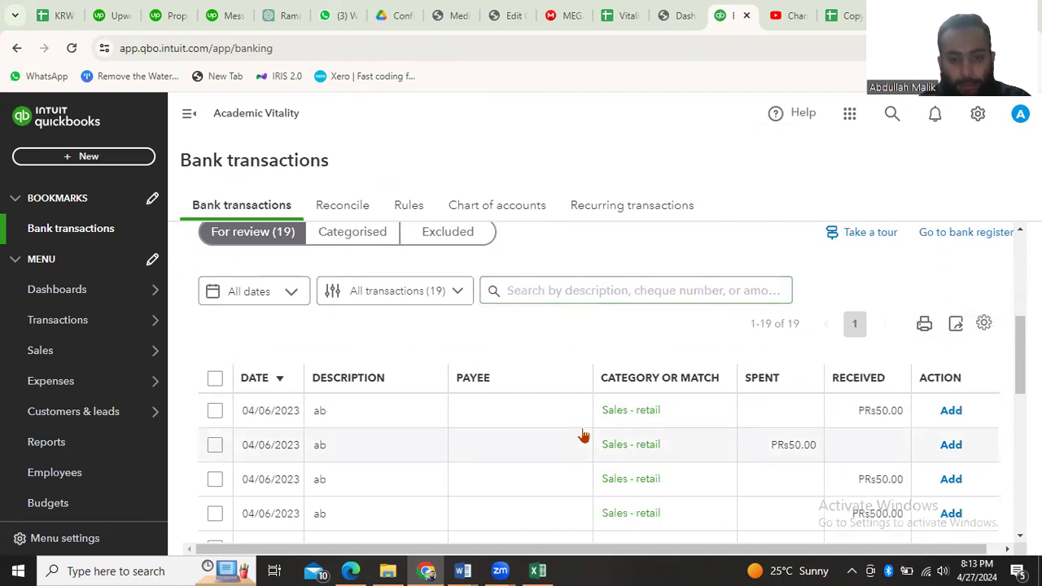
Look through the Categorised and Excluded transaction lists and return to the transactions for review
{"action": "scroll", "coordinate": [584, 436], "scroll_direction": "down", "scroll_amount": 3}
{"action": "scroll", "coordinate": [584, 436], "scroll_direction": "up", "scroll_amount": 5}
{"action": "scroll", "coordinate": [583, 436], "scroll_direction": "up", "scroll_amount": 2}
{"action": "scroll", "coordinate": [583, 436], "scroll_direction": "down", "scroll_amount": 3}
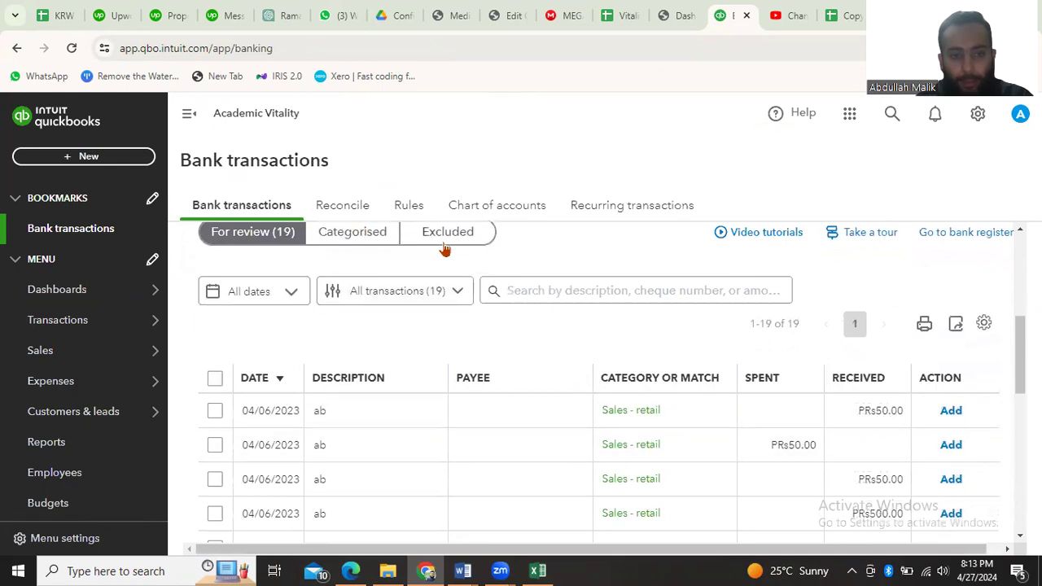
{"action": "scroll", "coordinate": [408, 356], "scroll_direction": "up", "scroll_amount": 1}
{"action": "scroll", "coordinate": [408, 357], "scroll_direction": "down", "scroll_amount": 1}
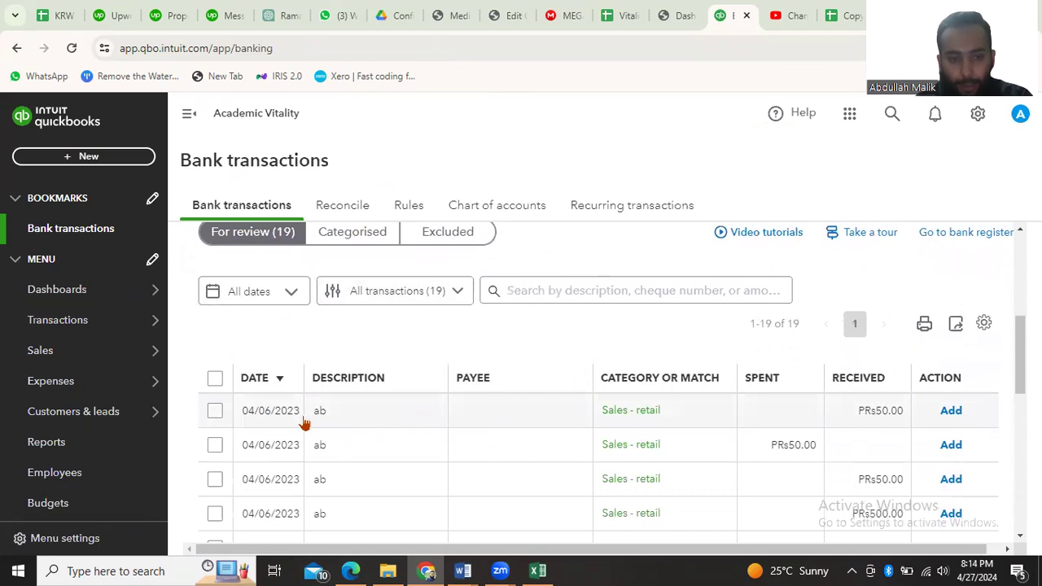
{"action": "left_click", "coordinate": [356, 236]}
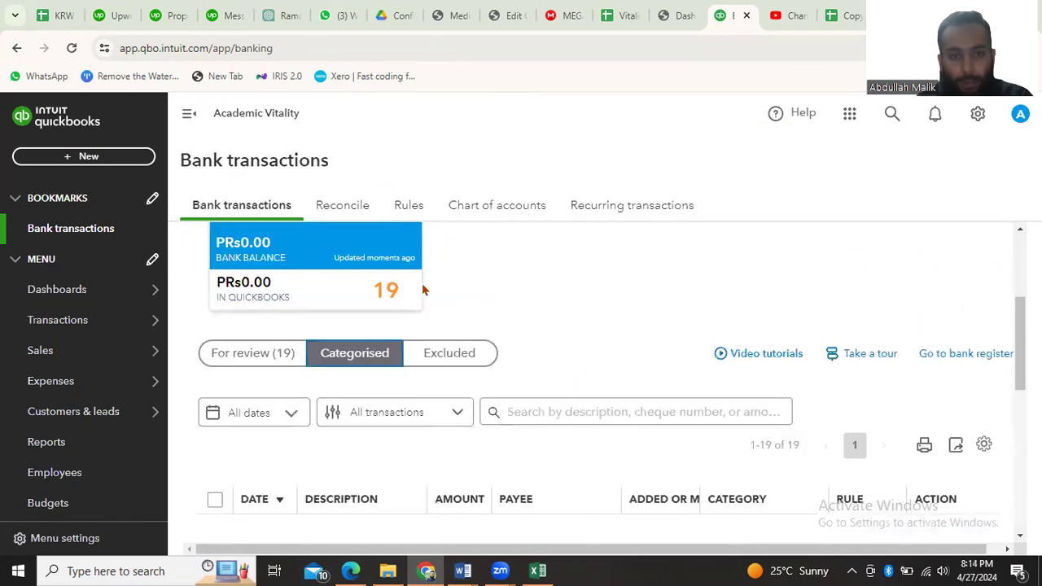
{"action": "left_click", "coordinate": [440, 362]}
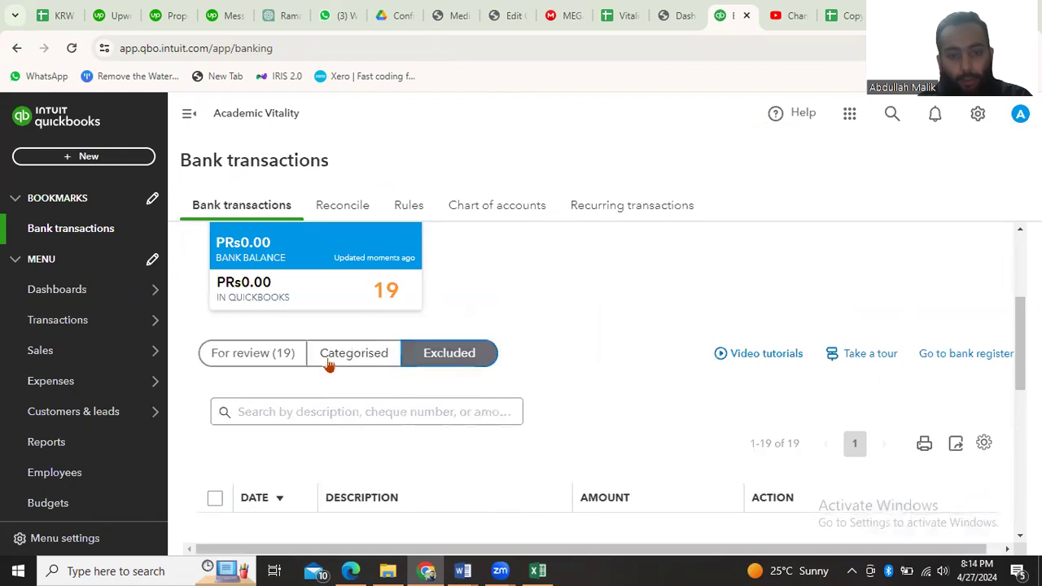
{"action": "left_click", "coordinate": [254, 358]}
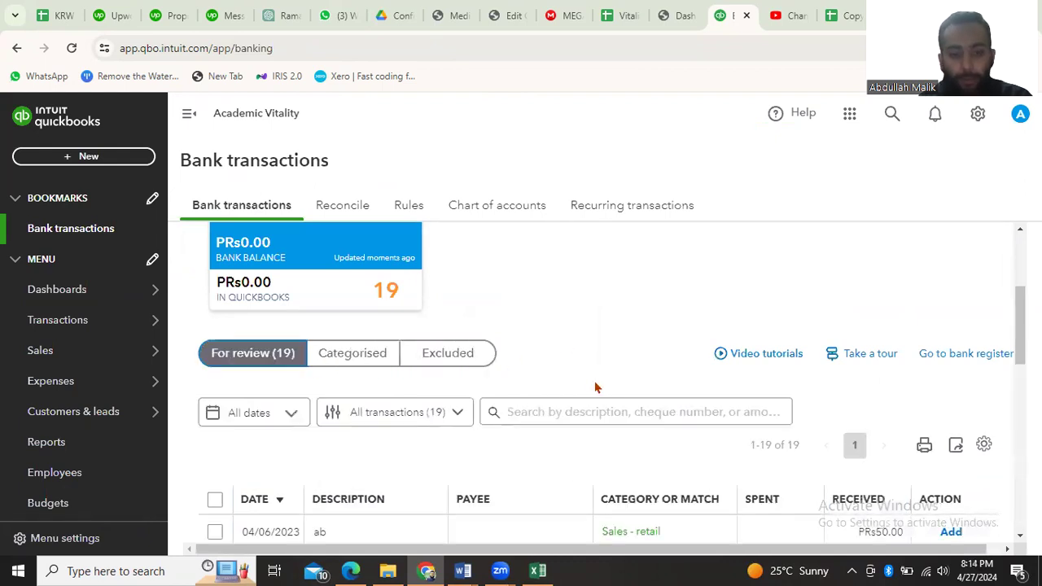
{"action": "scroll", "coordinate": [595, 389], "scroll_direction": "down", "scroll_amount": 2}
{"action": "scroll", "coordinate": [409, 399], "scroll_direction": "up", "scroll_amount": 1}
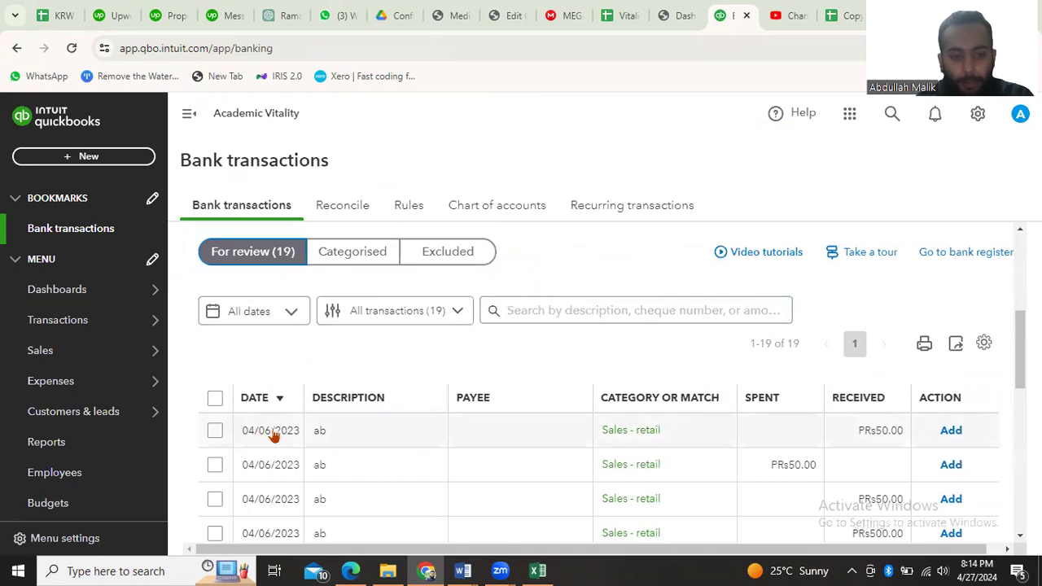
Open the first PRs50.00 received transaction dated 04/06/2023 and examine its categorisation fields
{"action": "left_click", "coordinate": [354, 433]}
{"action": "scroll", "coordinate": [354, 433], "scroll_direction": "down", "scroll_amount": 2}
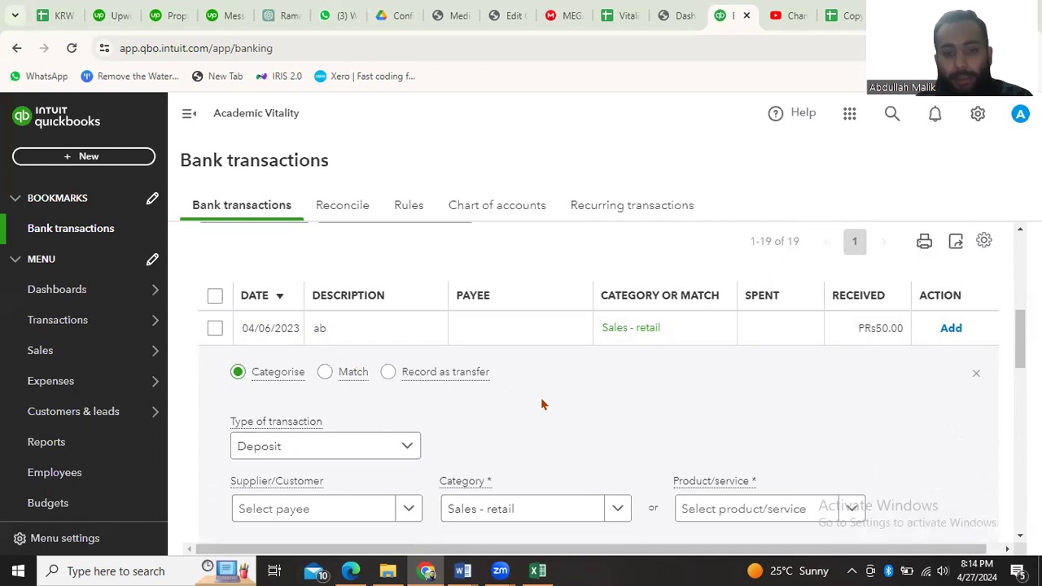
{"action": "scroll", "coordinate": [541, 405], "scroll_direction": "down", "scroll_amount": 2}
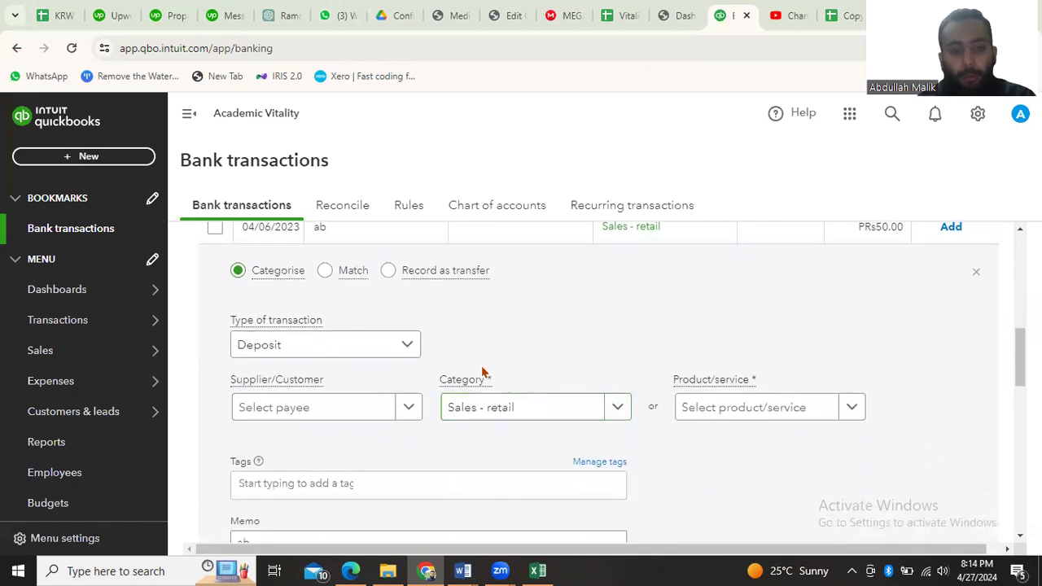
{"action": "scroll", "coordinate": [501, 370], "scroll_direction": "down", "scroll_amount": 1}
{"action": "scroll", "coordinate": [501, 370], "scroll_direction": "up", "scroll_amount": 2}
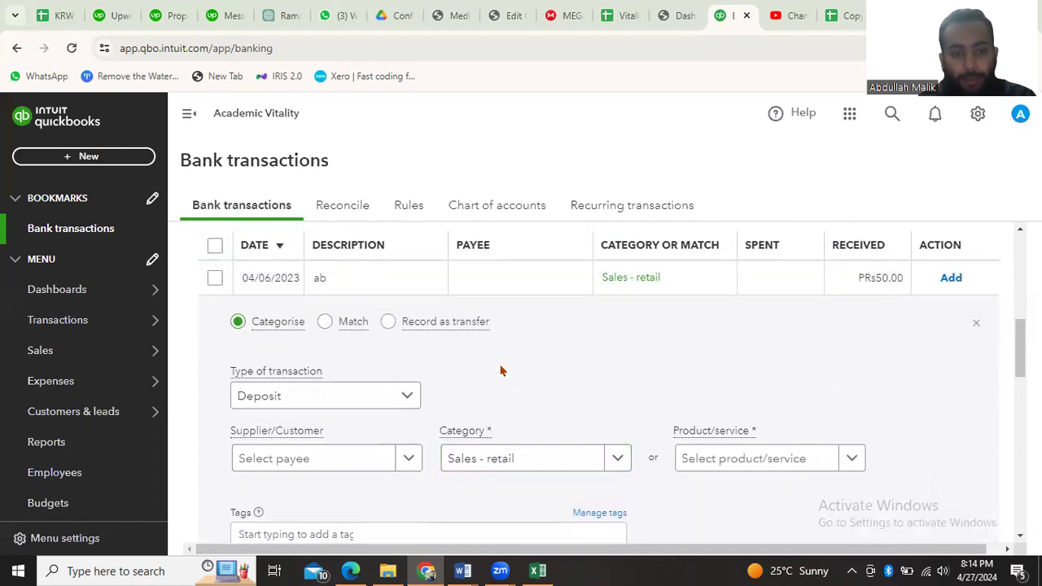
{"action": "scroll", "coordinate": [499, 368], "scroll_direction": "down", "scroll_amount": 2}
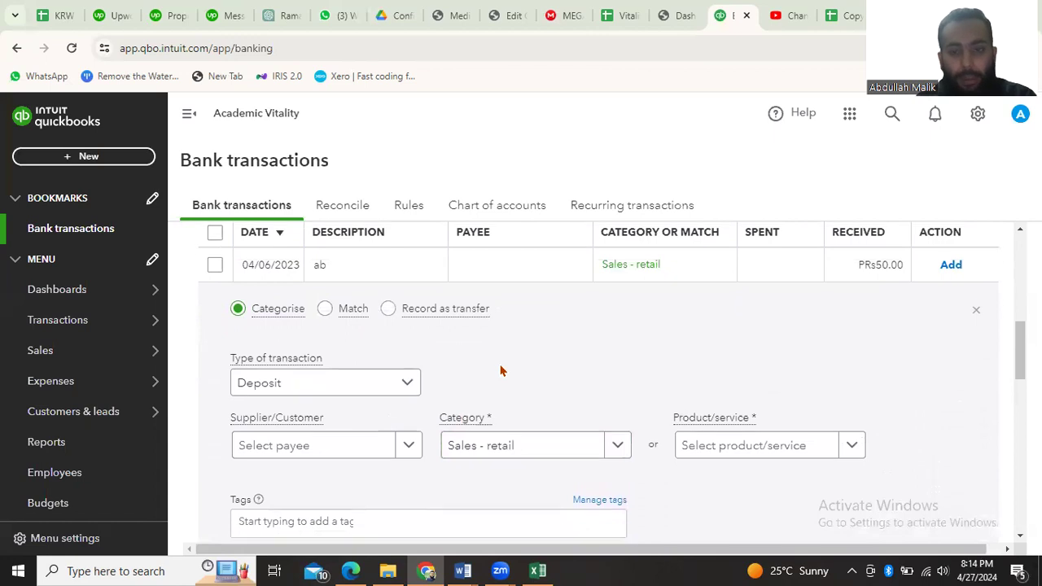
{"action": "scroll", "coordinate": [412, 392], "scroll_direction": "up", "scroll_amount": 1}
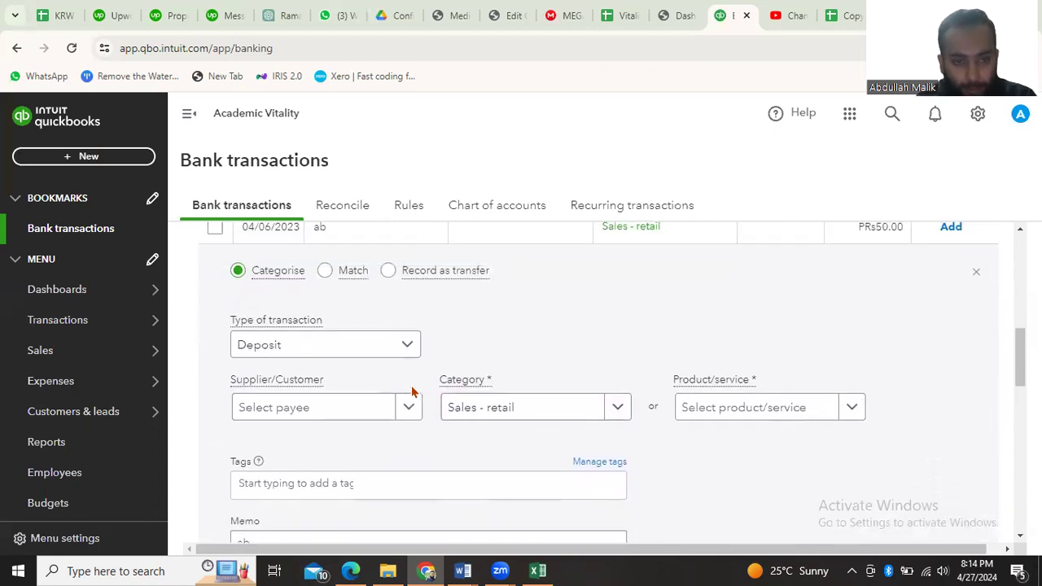
{"action": "scroll", "coordinate": [413, 411], "scroll_direction": "down", "scroll_amount": 1}
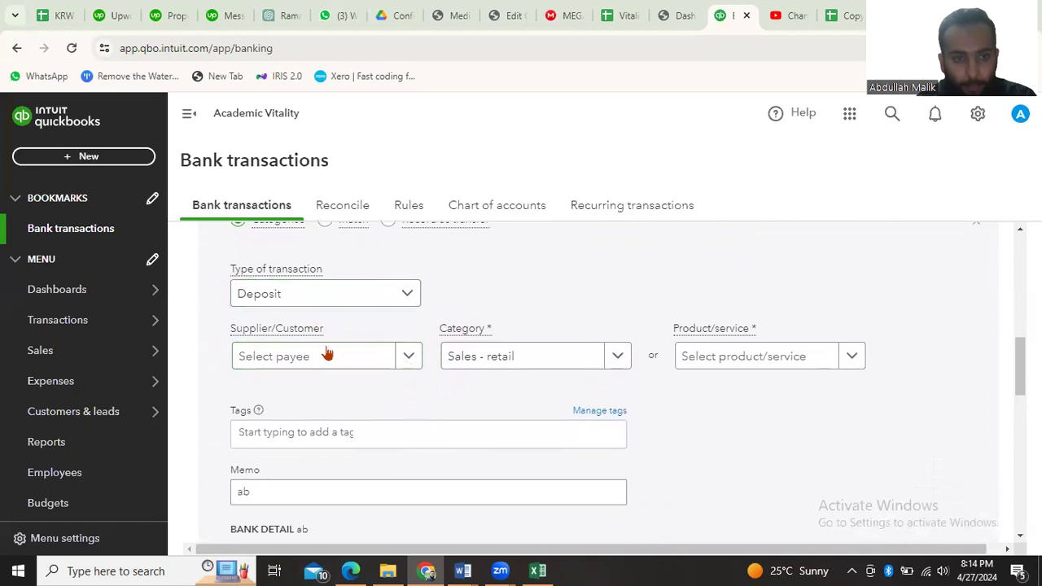
Keep the transaction type as Deposit, leave the payee empty and set the category to Revenue - General
{"action": "left_click", "coordinate": [399, 293]}
{"action": "left_click", "coordinate": [349, 333]}
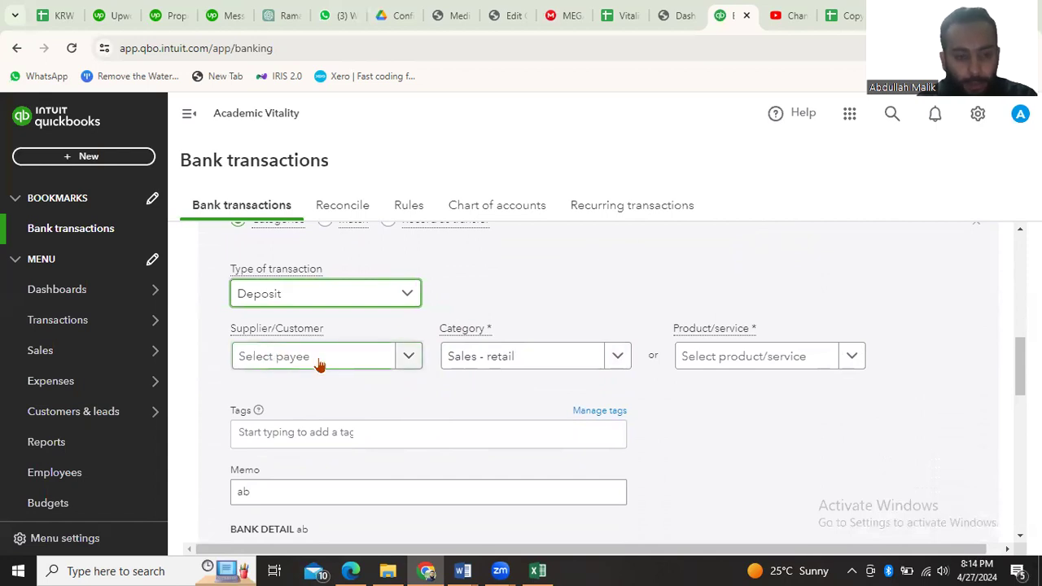
{"action": "left_click", "coordinate": [412, 364]}
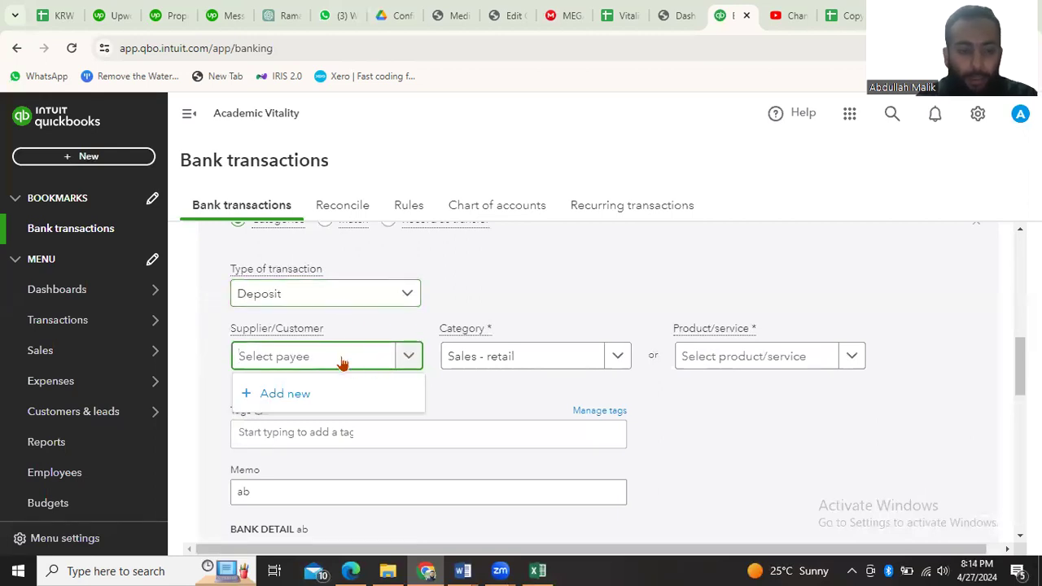
{"action": "left_click", "coordinate": [530, 377]}
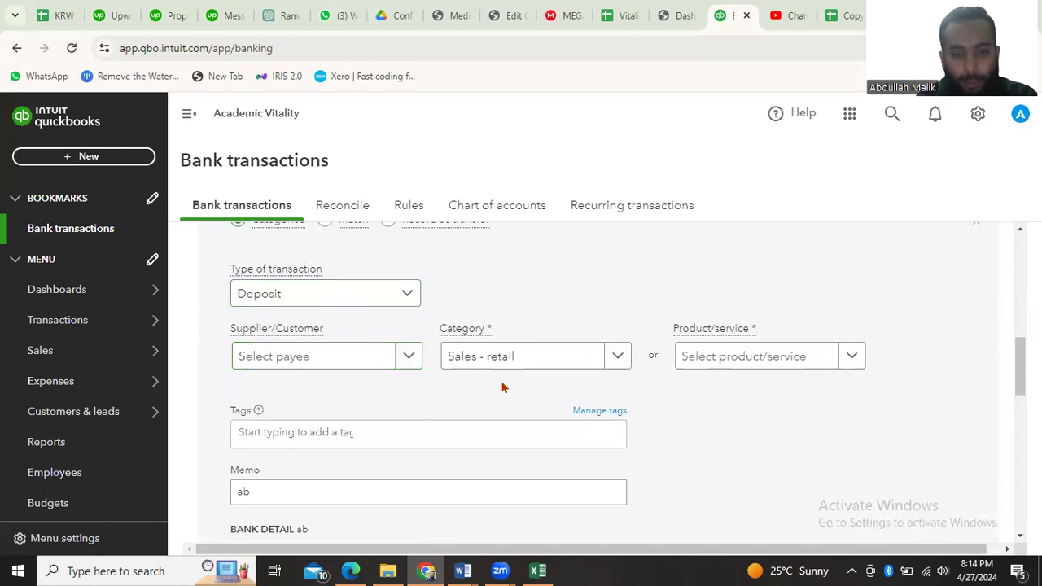
{"action": "left_click", "coordinate": [616, 358]}
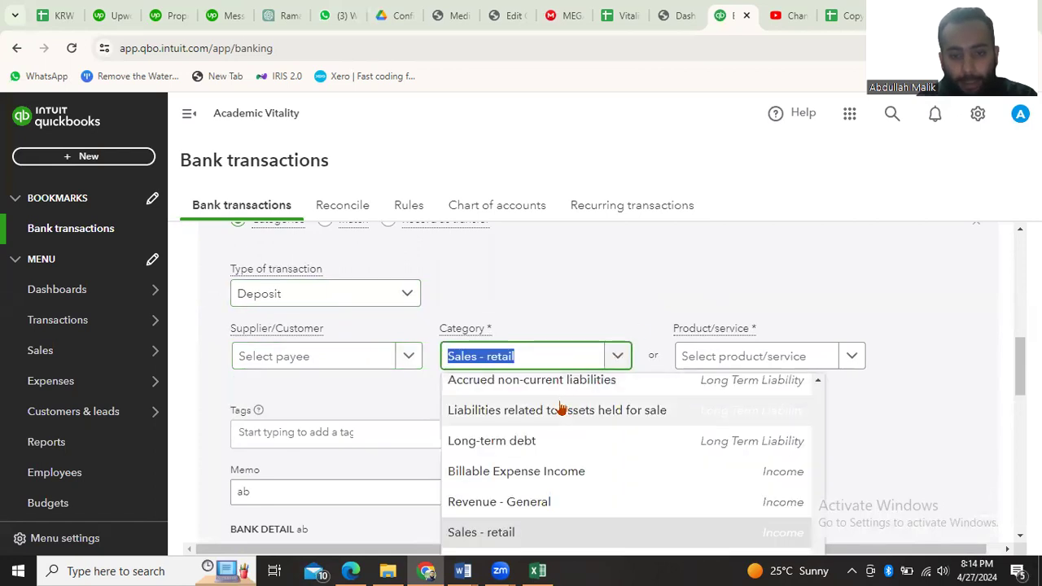
{"action": "scroll", "coordinate": [540, 442], "scroll_direction": "down", "scroll_amount": 1}
{"action": "left_click", "coordinate": [523, 400]}
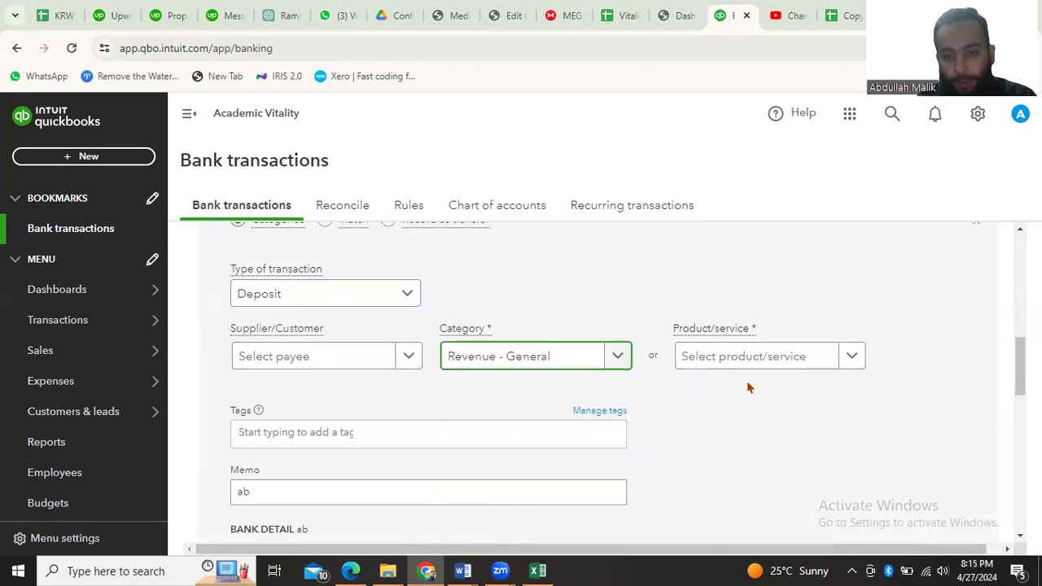
Assign the Services product/service to the open transaction
{"action": "left_click", "coordinate": [852, 357]}
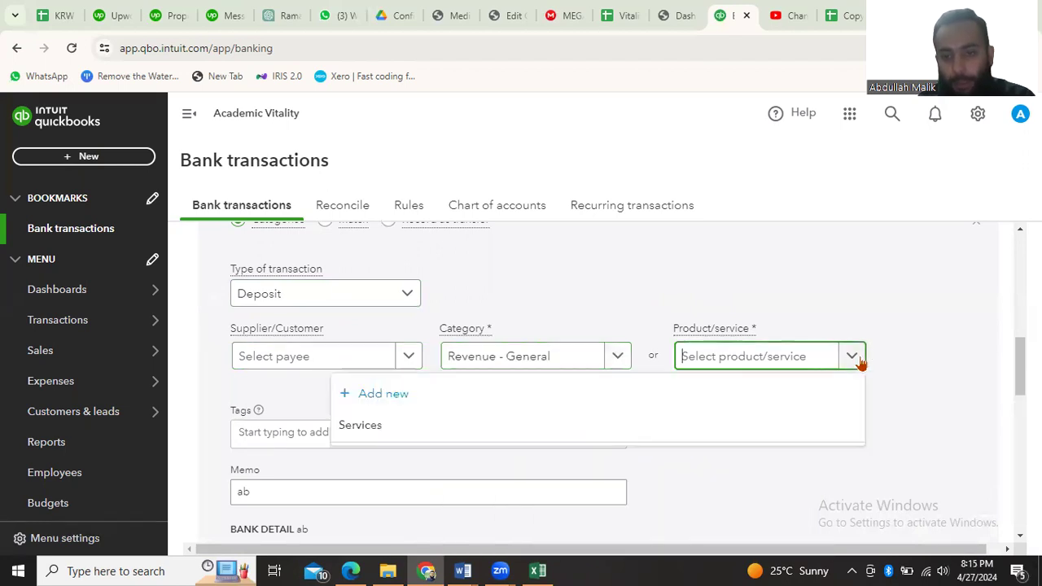
{"action": "left_click", "coordinate": [525, 438]}
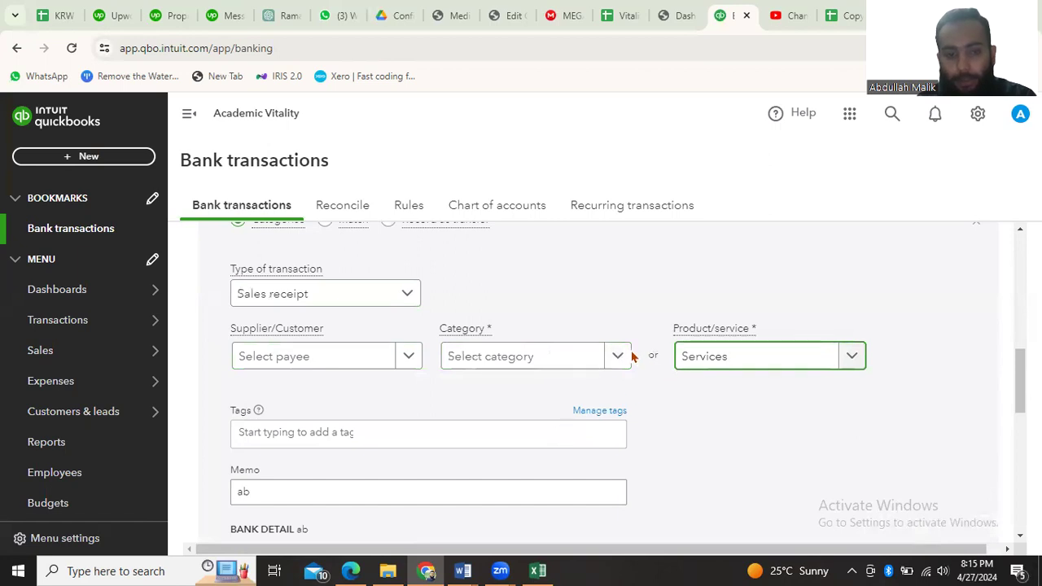
{"action": "scroll", "coordinate": [633, 357], "scroll_direction": "down", "scroll_amount": 1}
{"action": "scroll", "coordinate": [403, 394], "scroll_direction": "down", "scroll_amount": 1}
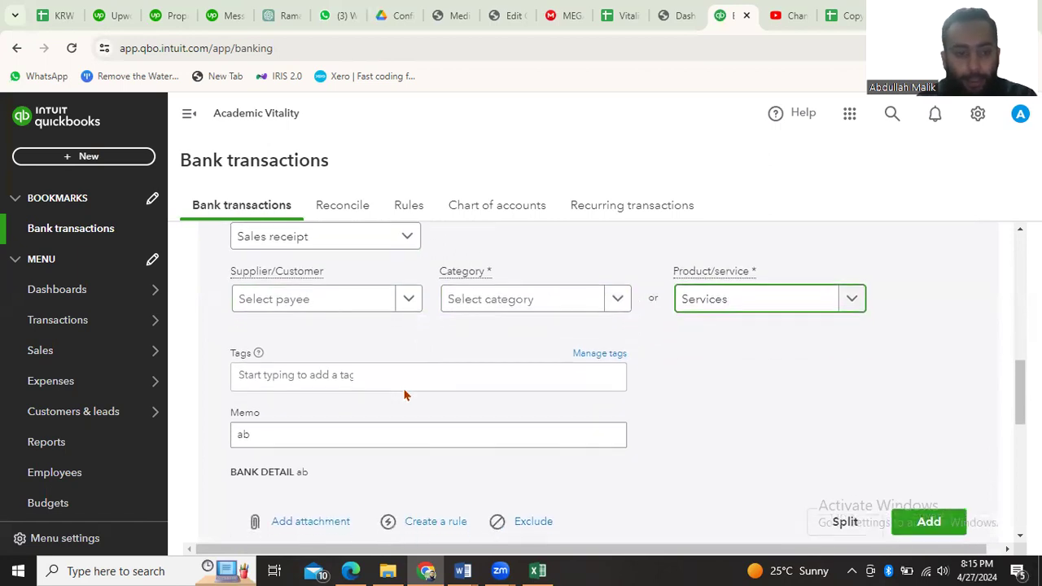
Replace the transaction's memo with "Received amount from abc", correcting the misspelled word
{"action": "left_click", "coordinate": [345, 393]}
{"action": "left_click", "coordinate": [300, 394]}
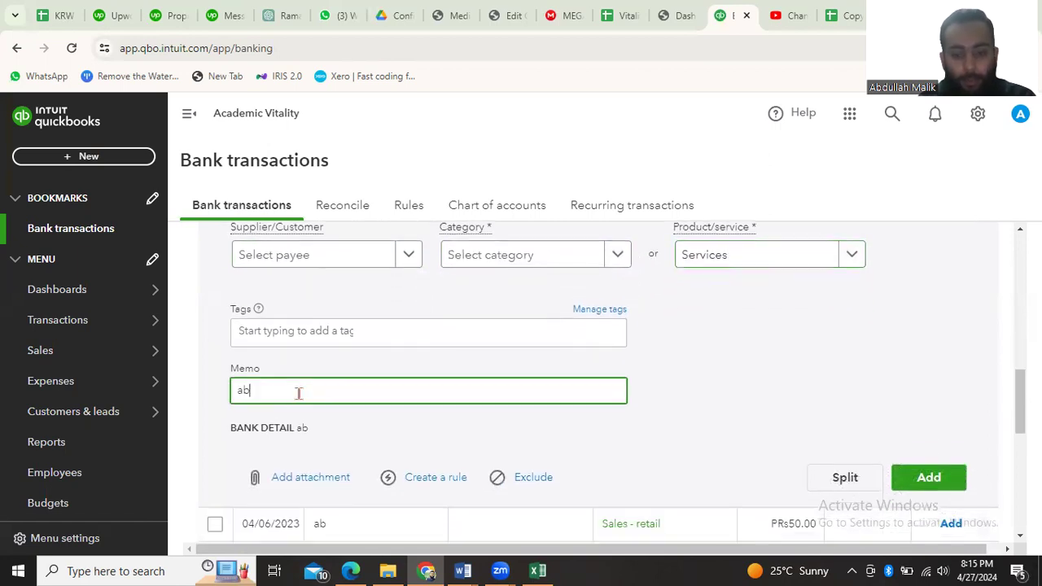
{"action": "type", "text": "Rec"}
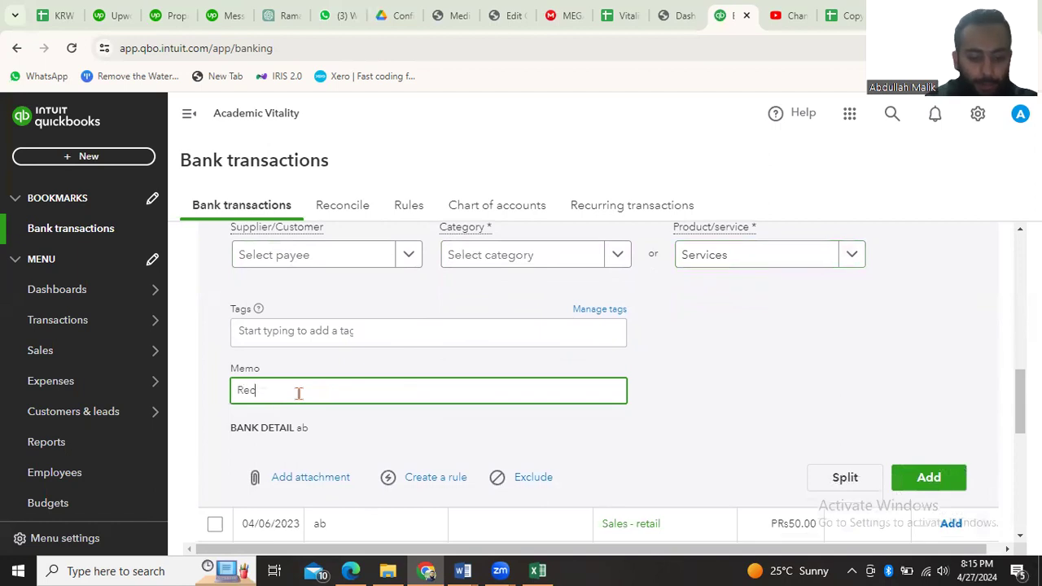
{"action": "type", "text": "eived ammount from abc"}
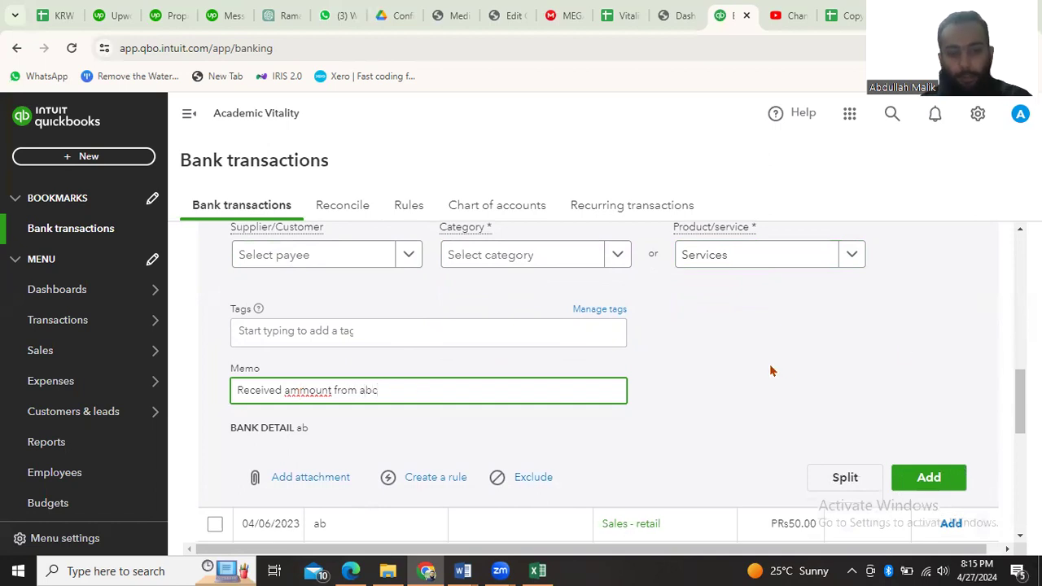
{"action": "right_click", "coordinate": [310, 390]}
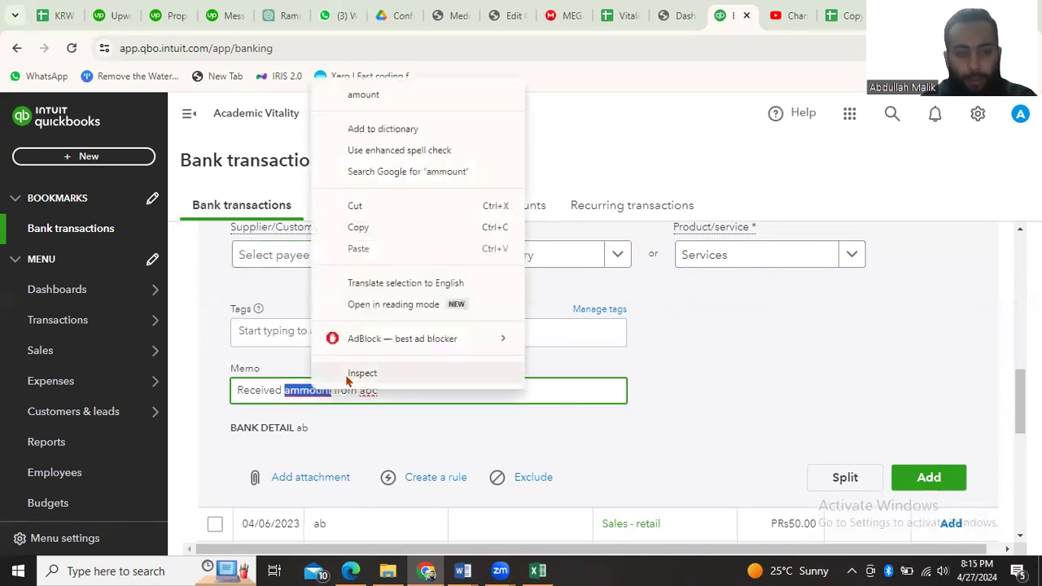
{"action": "left_click", "coordinate": [367, 95]}
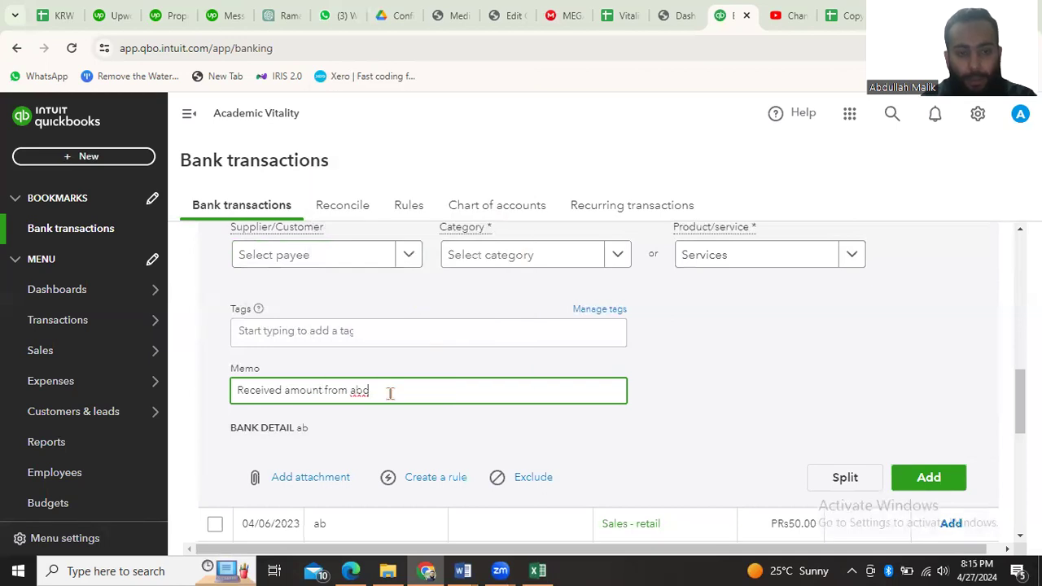
{"action": "left_click", "coordinate": [700, 390]}
Add the edited transaction to the books, and accept the PRs50.00 spent transaction with its suggested Sales - retail category
{"action": "scroll", "coordinate": [700, 390], "scroll_direction": "down", "scroll_amount": 1}
{"action": "key", "text": "Tab"}
{"action": "key", "text": "Tab"}
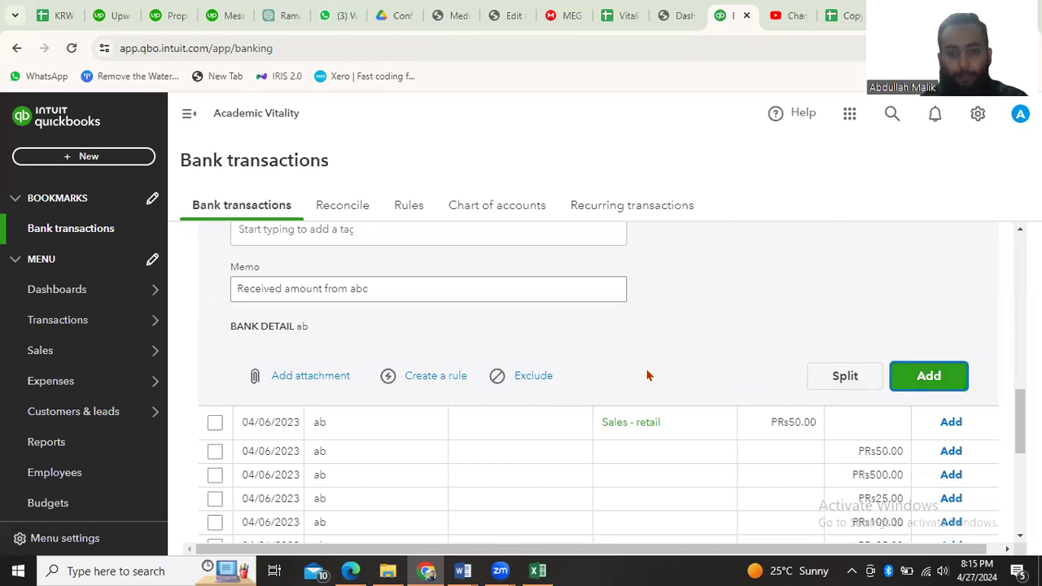
{"action": "key", "text": "Return"}
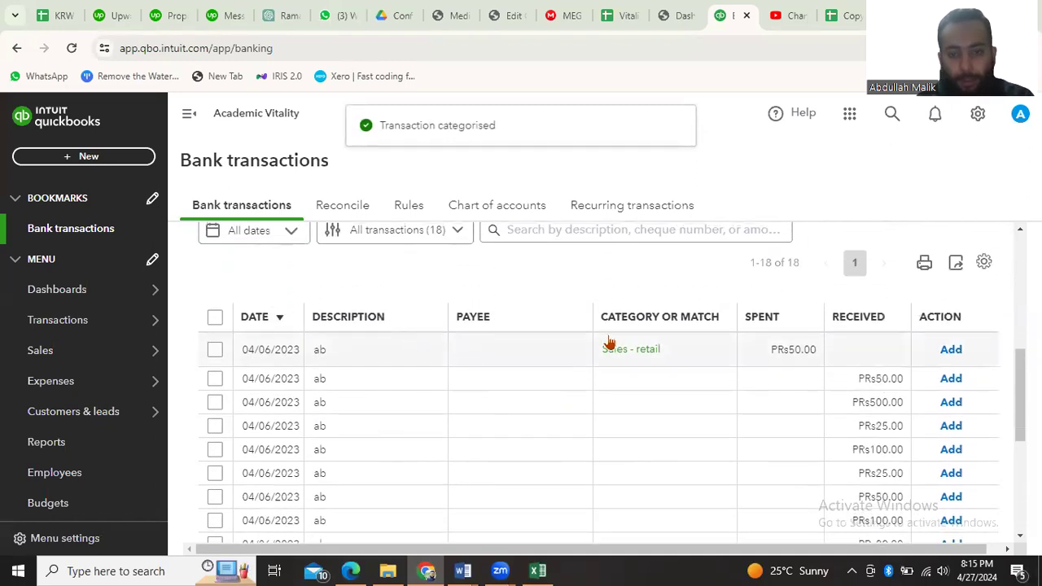
{"action": "left_click", "coordinate": [950, 350]}
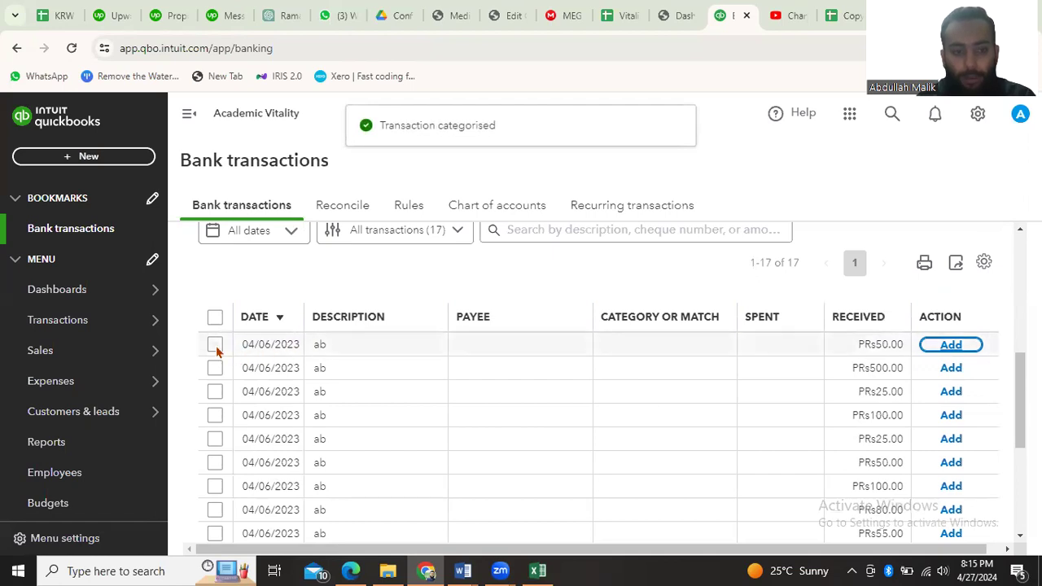
Open the first remaining PRs50.00 received transaction and try to add it as a deposit without a category
{"action": "scroll", "coordinate": [383, 374], "scroll_direction": "up", "scroll_amount": 1}
{"action": "left_click", "coordinate": [363, 402]}
{"action": "scroll", "coordinate": [467, 470], "scroll_direction": "down", "scroll_amount": 4}
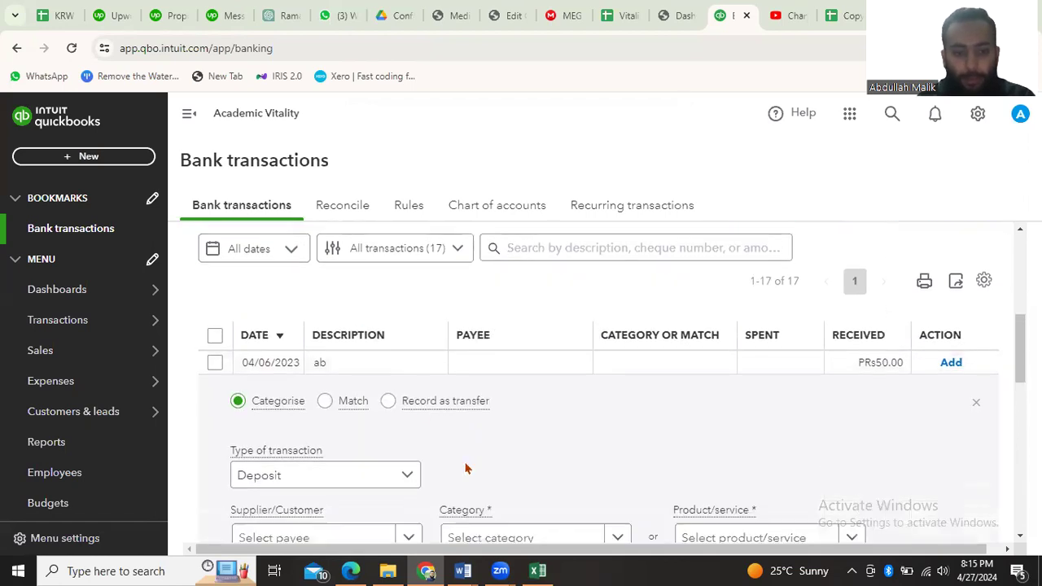
{"action": "scroll", "coordinate": [434, 302], "scroll_direction": "down", "scroll_amount": 2}
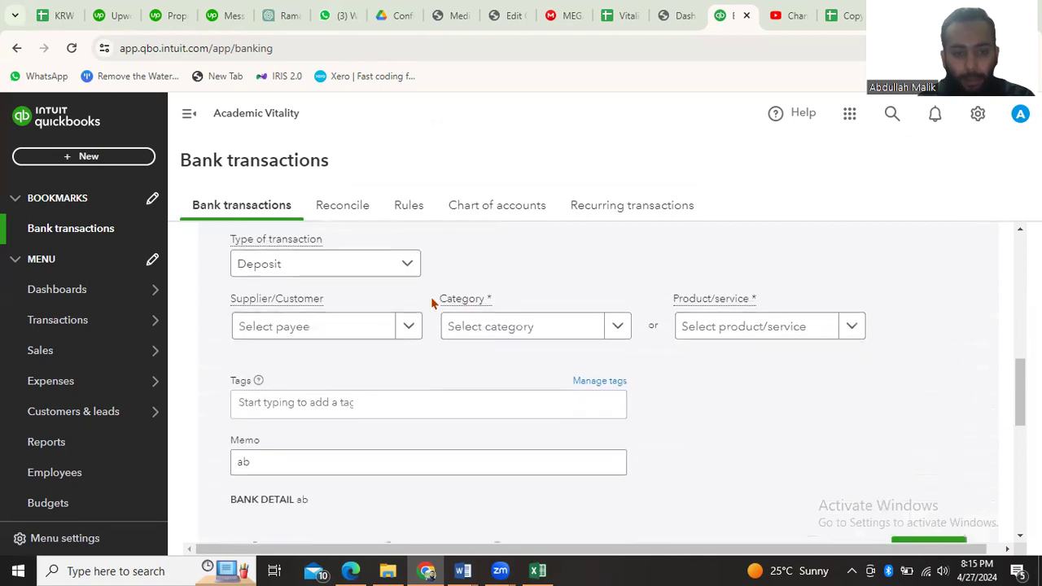
{"action": "scroll", "coordinate": [358, 297], "scroll_direction": "up", "scroll_amount": 1}
{"action": "scroll", "coordinate": [461, 402], "scroll_direction": "down", "scroll_amount": 3}
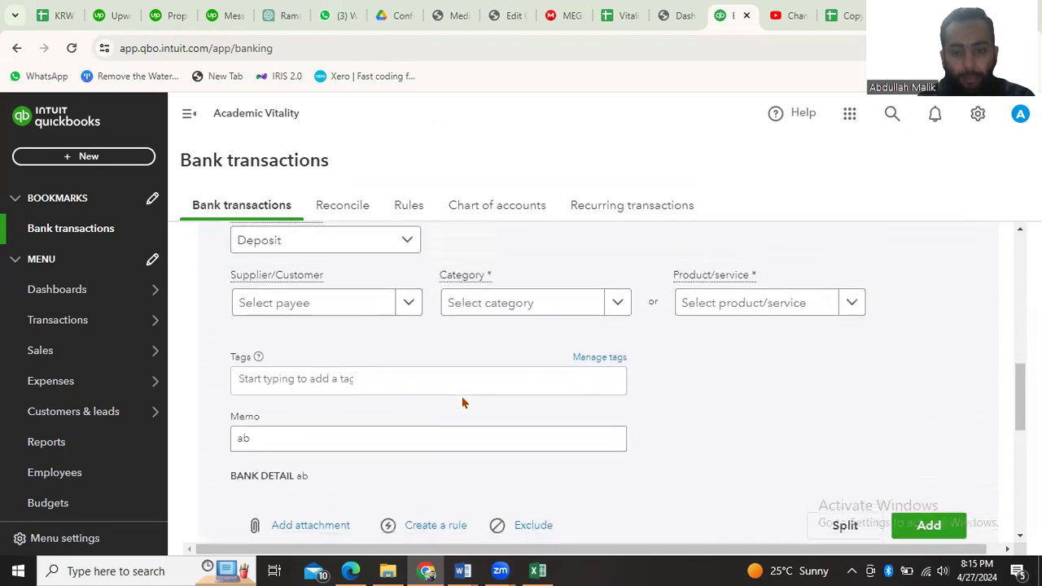
{"action": "left_click", "coordinate": [937, 393]}
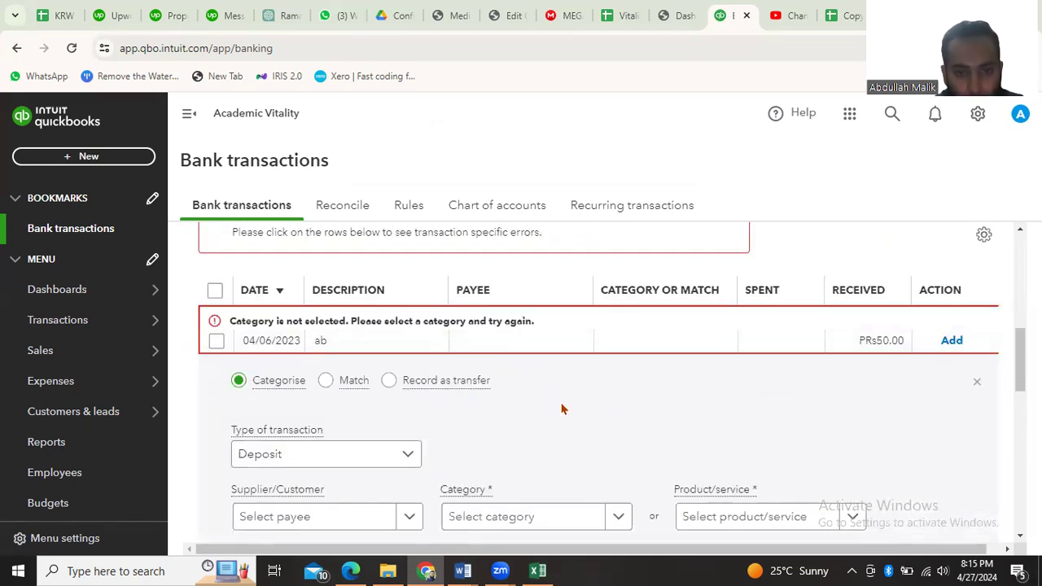
Assign the category "Unrealised loss on securities, net of tax" to the open PRs50.00 deposit and add it to the books
{"action": "scroll", "coordinate": [562, 409], "scroll_direction": "down", "scroll_amount": 3}
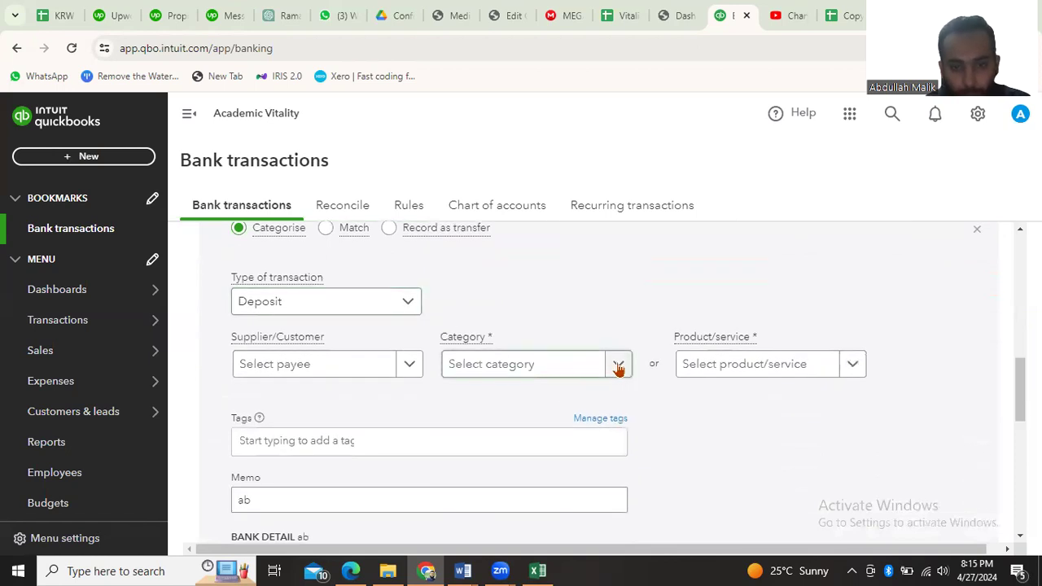
{"action": "left_click", "coordinate": [618, 366]}
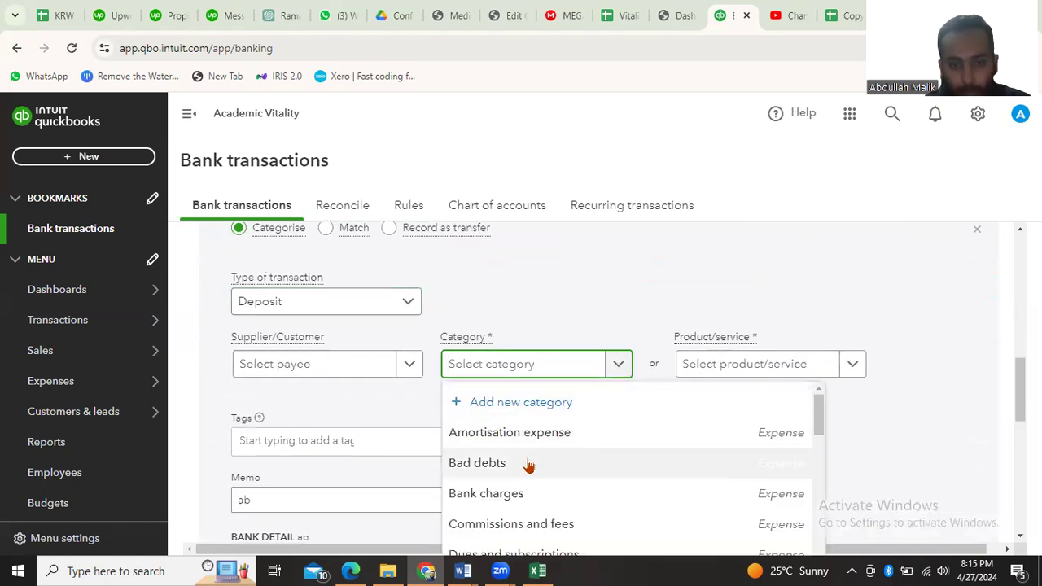
{"action": "scroll", "coordinate": [530, 447], "scroll_direction": "down", "scroll_amount": 2}
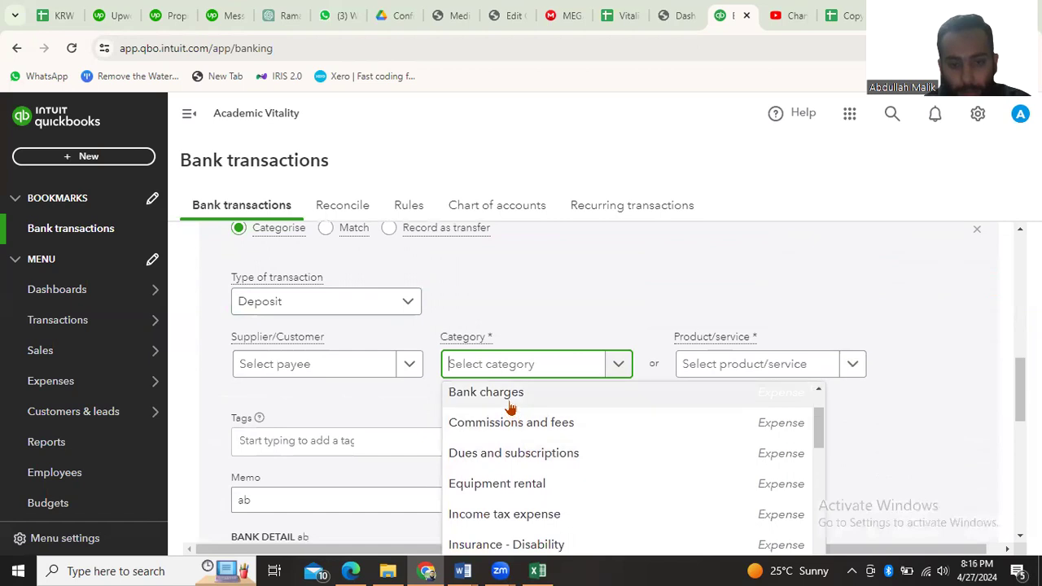
{"action": "scroll", "coordinate": [517, 458], "scroll_direction": "down", "scroll_amount": 12}
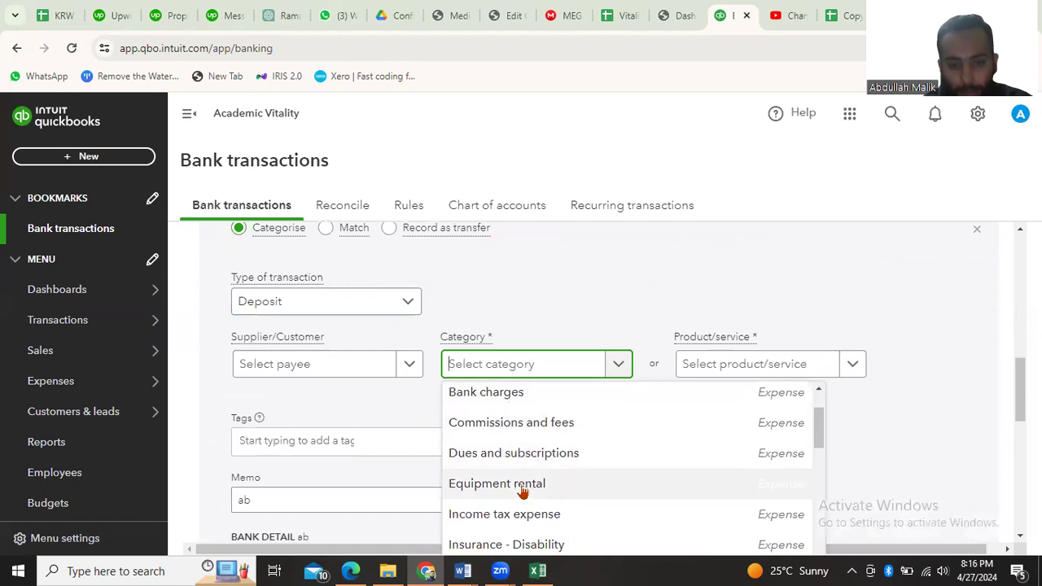
{"action": "scroll", "coordinate": [522, 493], "scroll_direction": "down", "scroll_amount": 8}
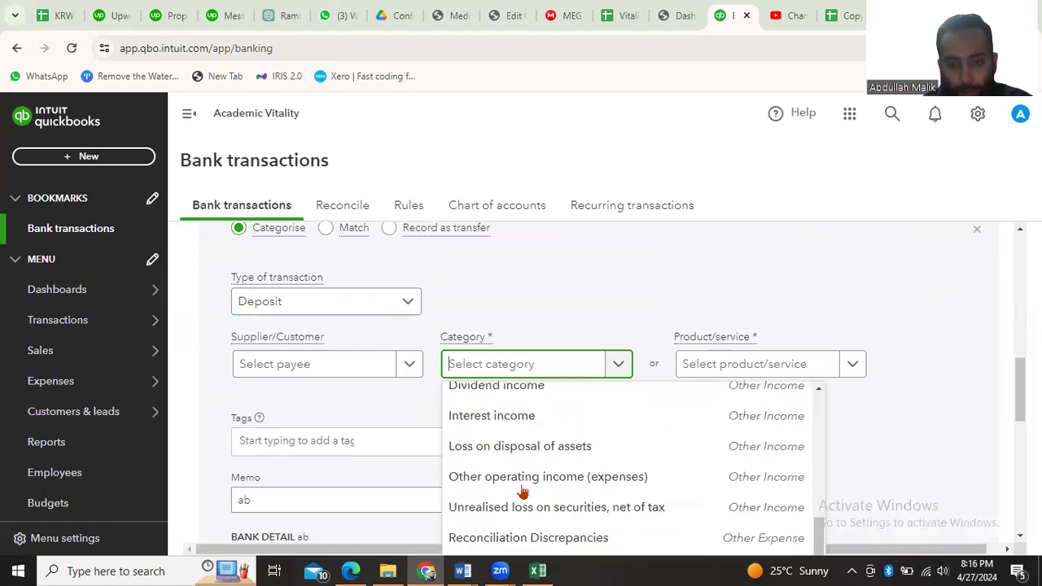
{"action": "scroll", "coordinate": [522, 493], "scroll_direction": "up", "scroll_amount": 3}
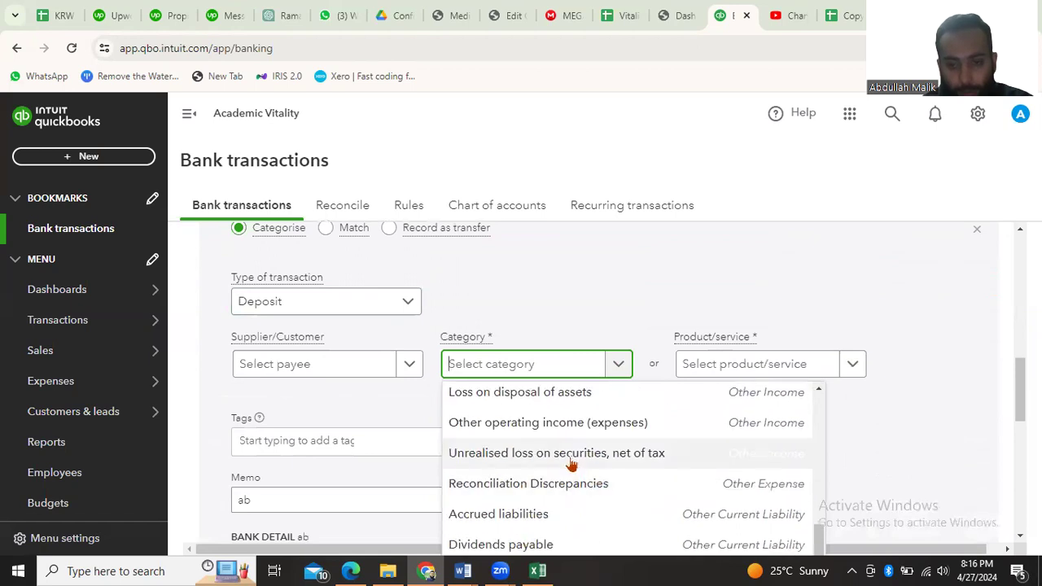
{"action": "left_click", "coordinate": [572, 463]}
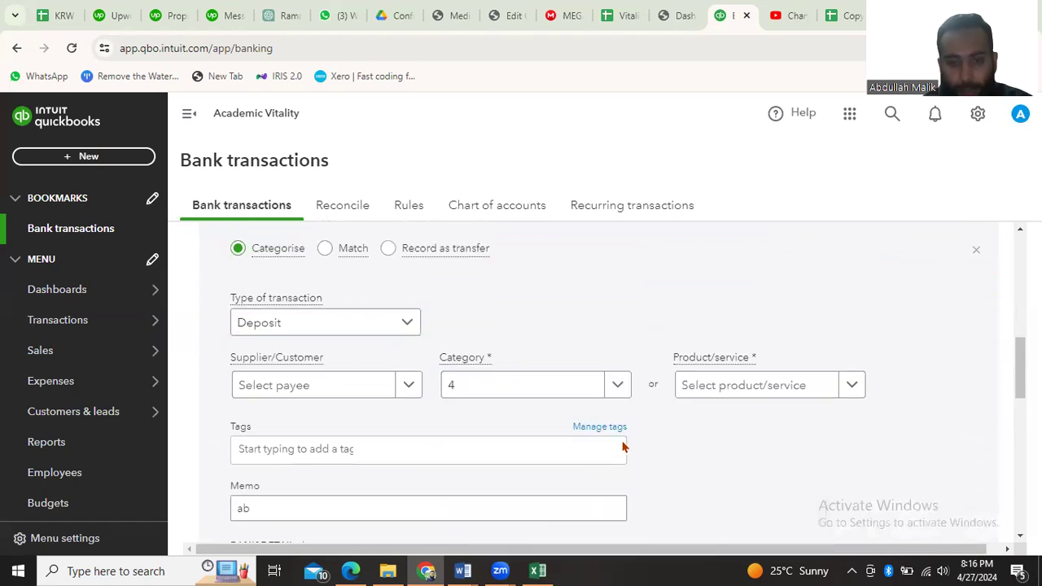
{"action": "scroll", "coordinate": [675, 441], "scroll_direction": "down", "scroll_amount": 1}
{"action": "scroll", "coordinate": [675, 440], "scroll_direction": "up", "scroll_amount": 1}
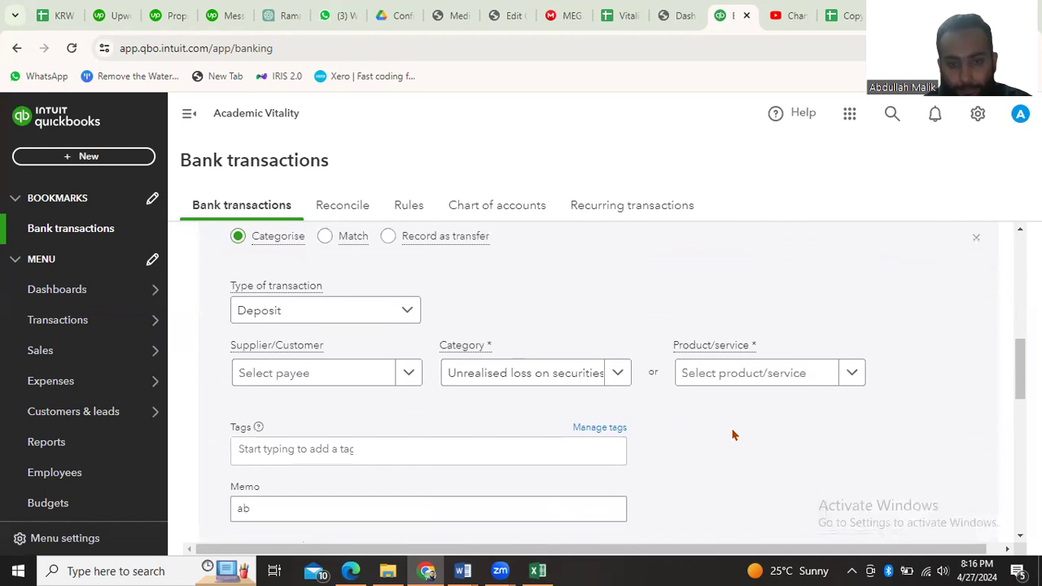
{"action": "scroll", "coordinate": [735, 434], "scroll_direction": "down", "scroll_amount": 1}
{"action": "left_click", "coordinate": [911, 499]}
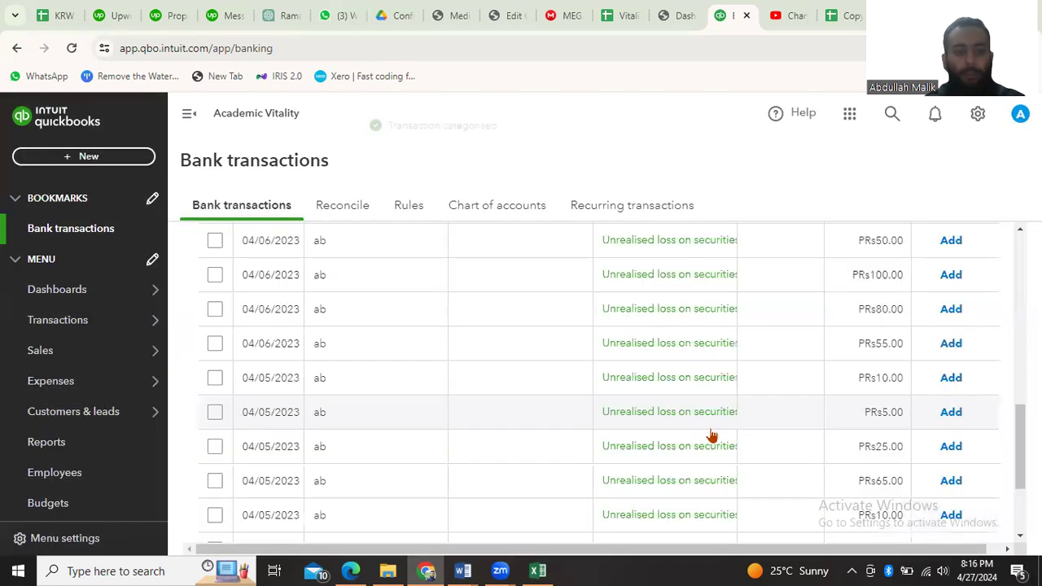
Add the first three listed received transactions of PRs500.00, PRs25.00 and PRs100.00 individually with their suggested category
{"action": "scroll", "coordinate": [711, 437], "scroll_direction": "up", "scroll_amount": 3}
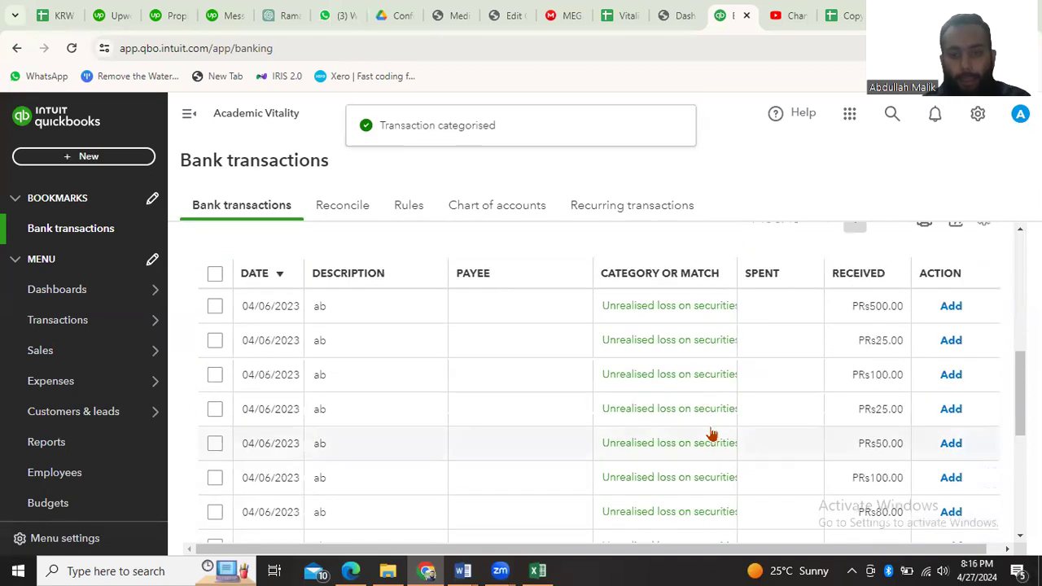
{"action": "left_click", "coordinate": [951, 307]}
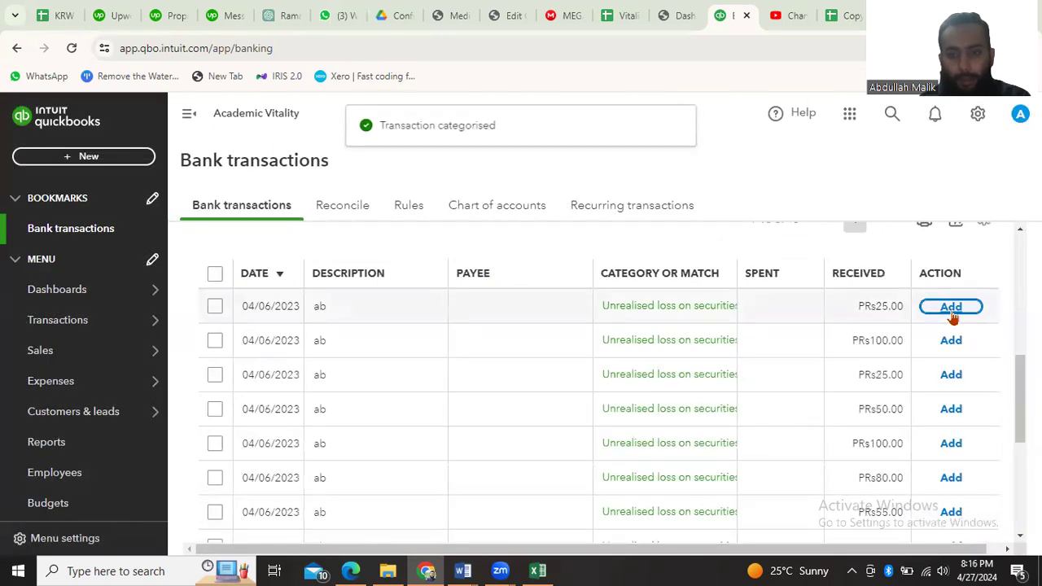
{"action": "left_click", "coordinate": [952, 313]}
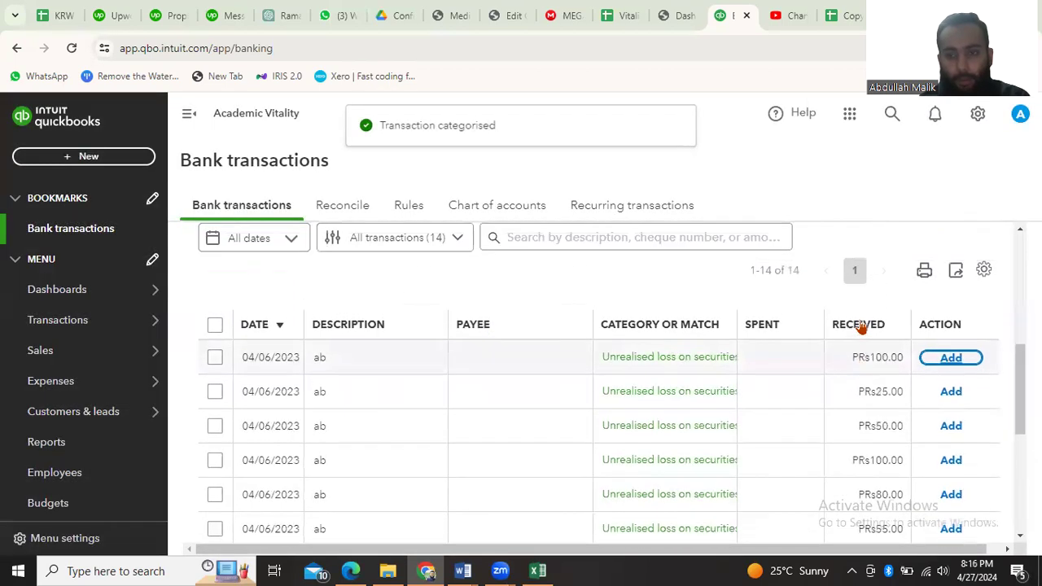
{"action": "left_click", "coordinate": [951, 359]}
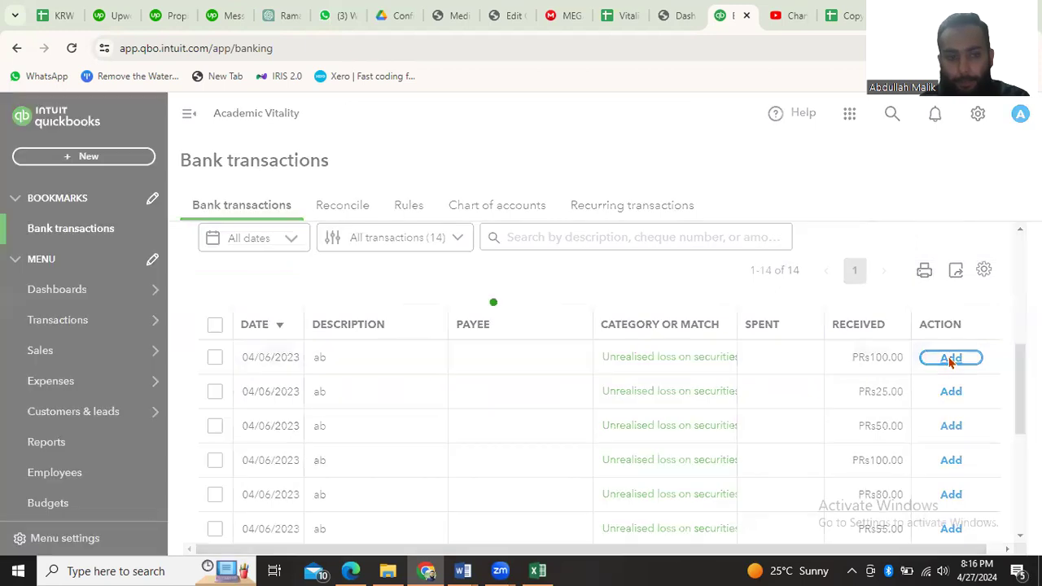
Exclude the remaining PRs25.00 received transaction dated 04/06/2023, and accept all the other transactions for review in bulk
{"action": "left_click", "coordinate": [215, 325]}
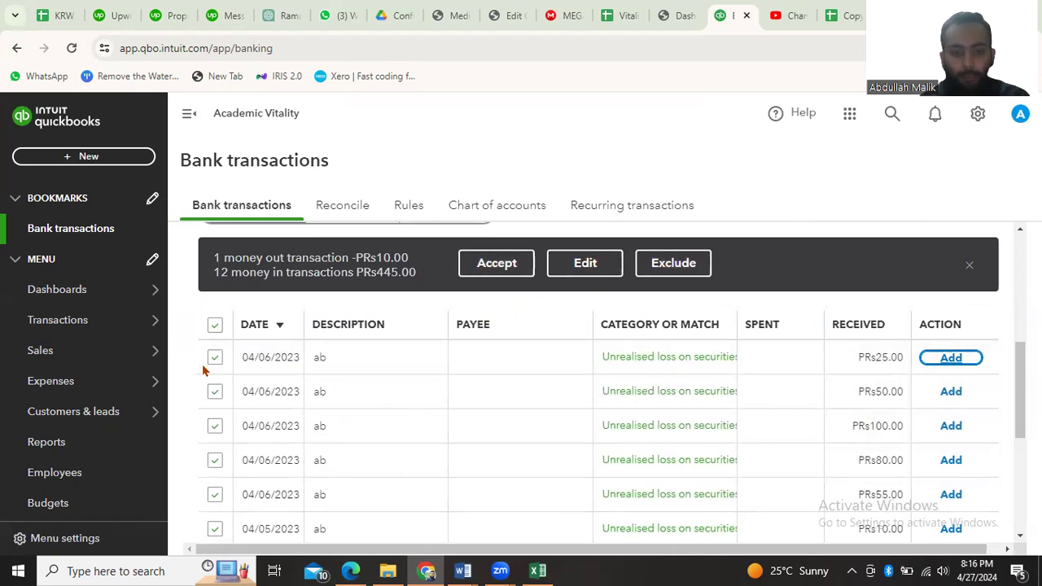
{"action": "left_click", "coordinate": [212, 329]}
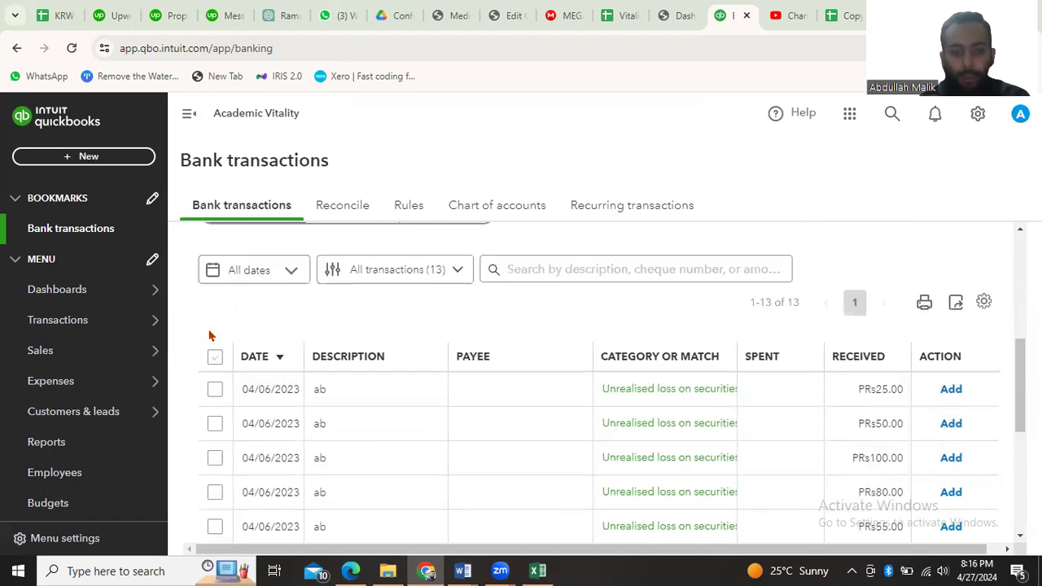
{"action": "left_click", "coordinate": [215, 389]}
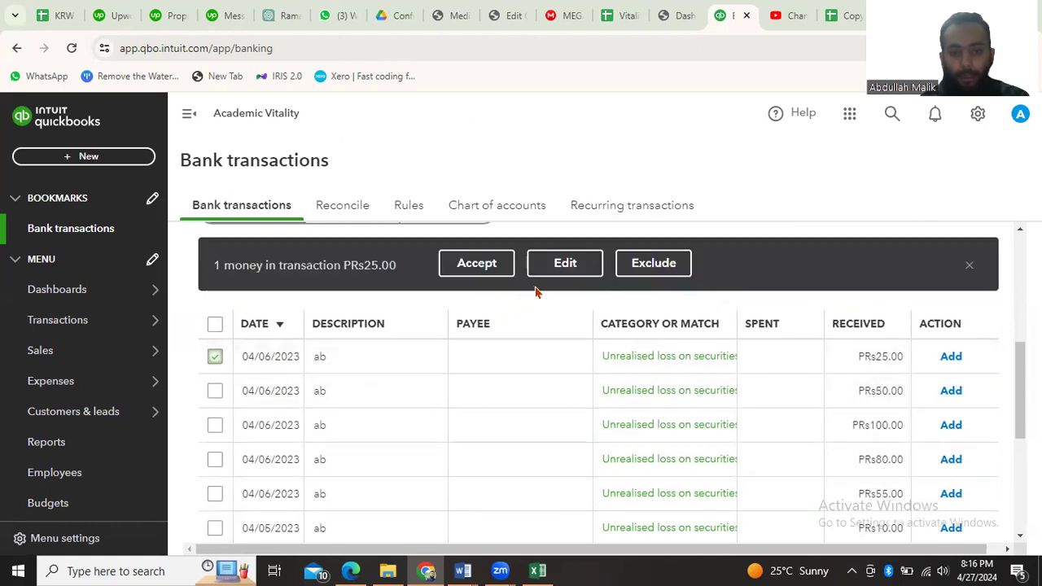
{"action": "left_click", "coordinate": [666, 264]}
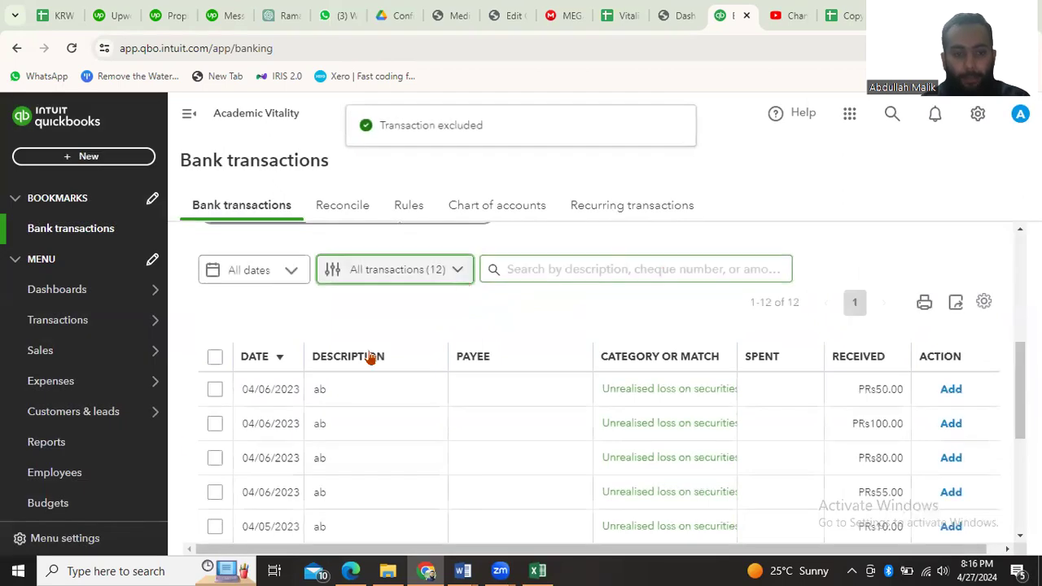
{"action": "left_click", "coordinate": [215, 359]}
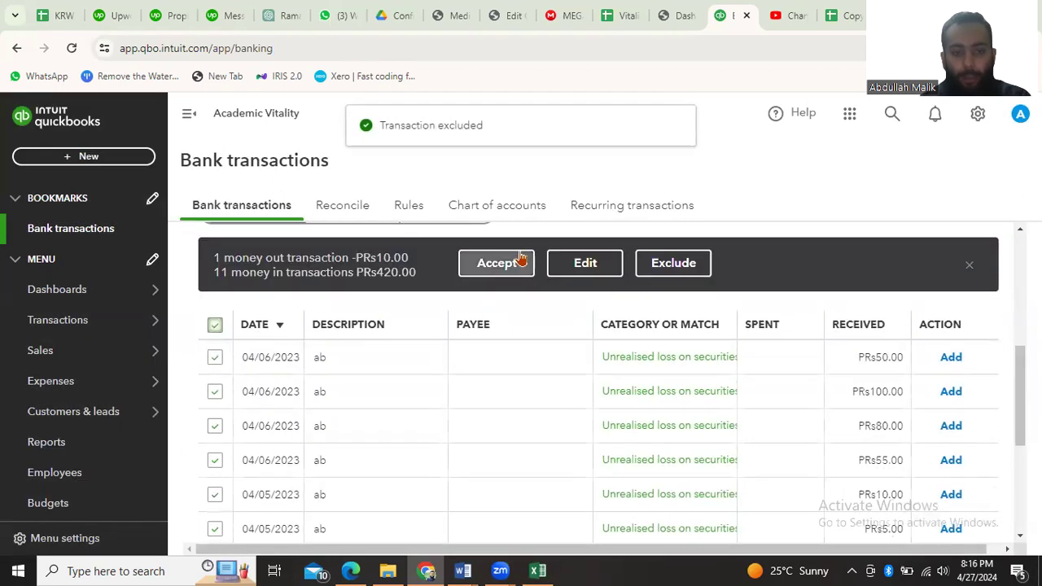
{"action": "left_click", "coordinate": [501, 269]}
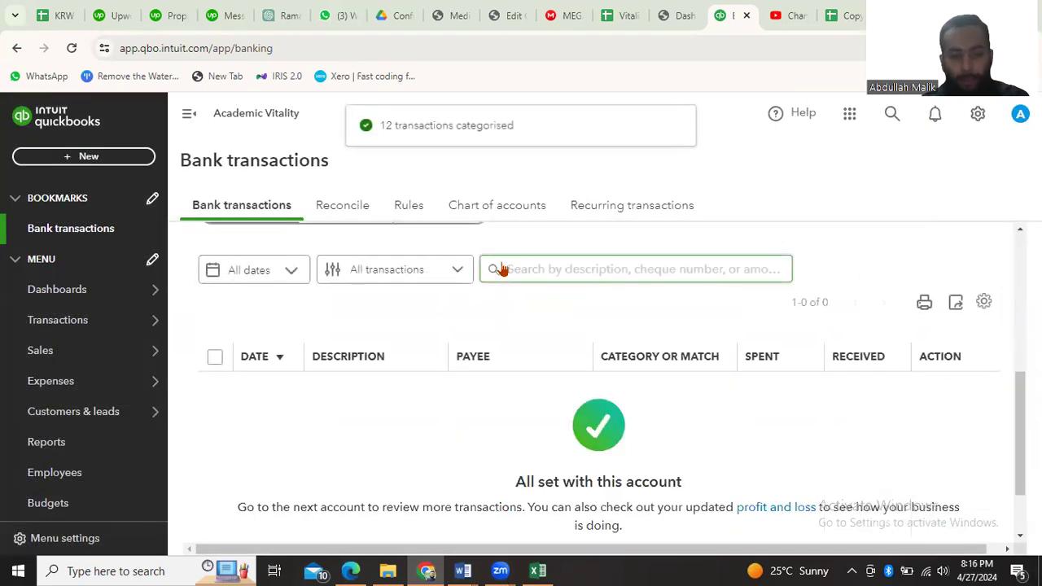
Examine the Allied Bank card's bank and QuickBooks balances and the For review list below it
{"action": "scroll", "coordinate": [537, 371], "scroll_direction": "up", "scroll_amount": 3}
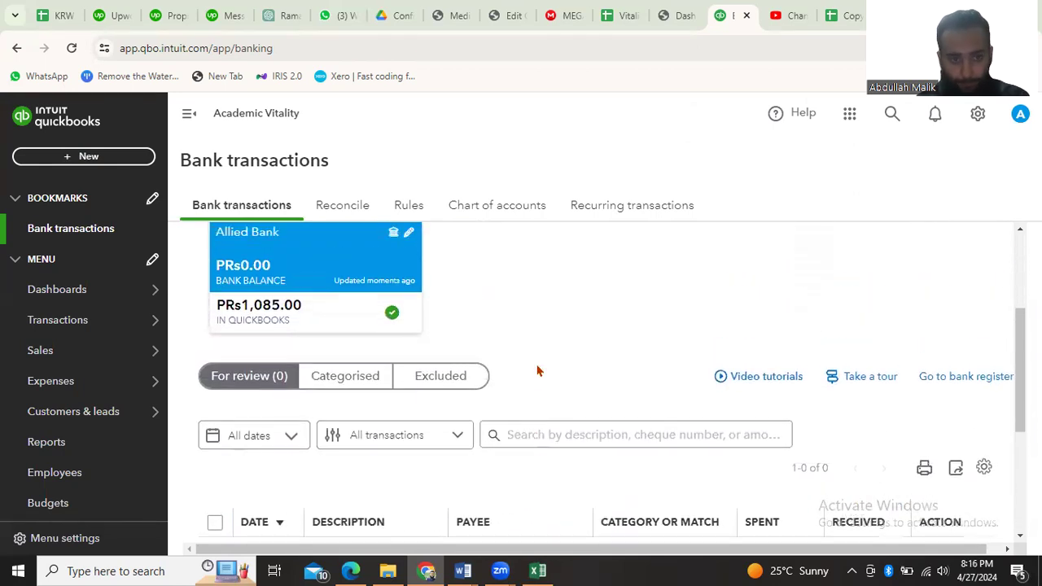
{"action": "scroll", "coordinate": [538, 372], "scroll_direction": "up", "scroll_amount": 2}
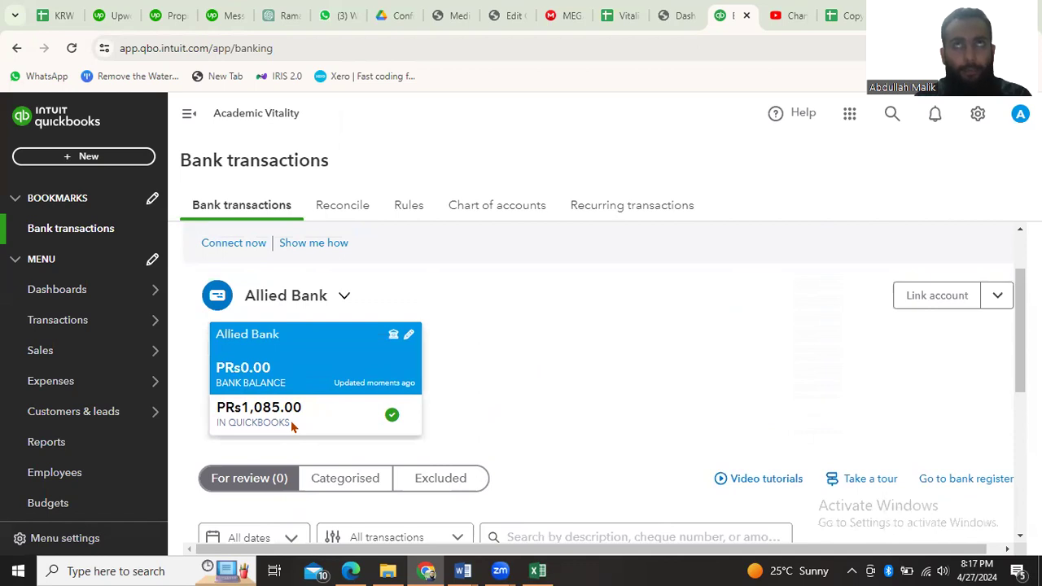
{"action": "scroll", "coordinate": [562, 391], "scroll_direction": "down", "scroll_amount": 3}
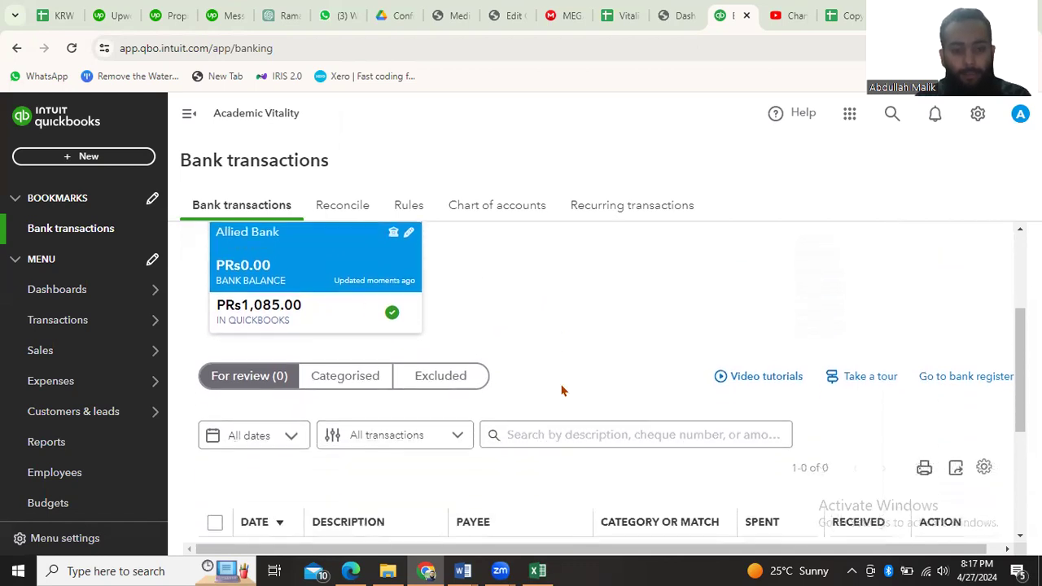
{"action": "scroll", "coordinate": [561, 391], "scroll_direction": "up", "scroll_amount": 2}
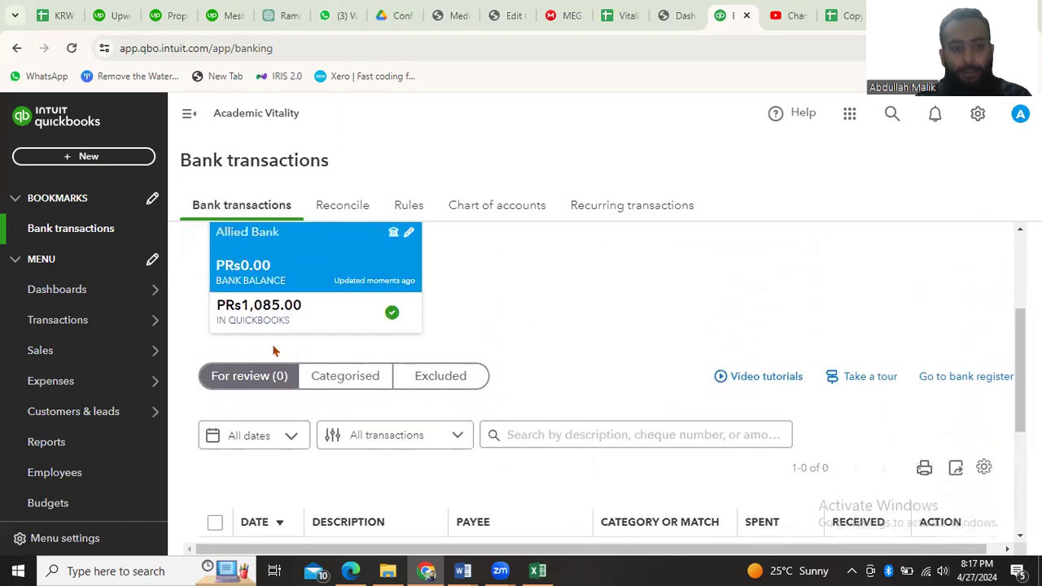
{"action": "scroll", "coordinate": [497, 297], "scroll_direction": "up", "scroll_amount": 1}
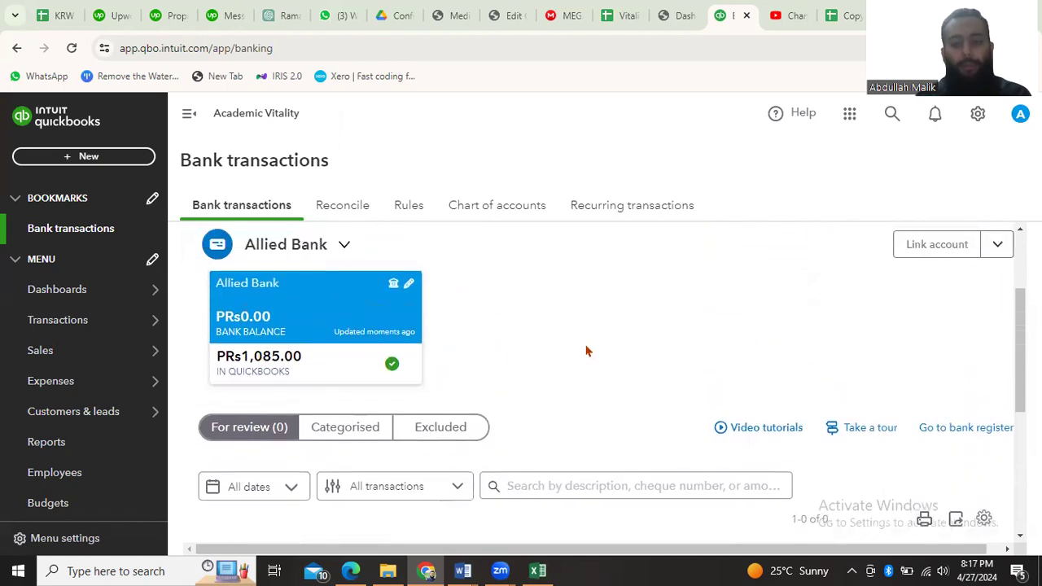
{"action": "scroll", "coordinate": [586, 351], "scroll_direction": "down", "scroll_amount": 3}
{"action": "scroll", "coordinate": [586, 351], "scroll_direction": "up", "scroll_amount": 5}
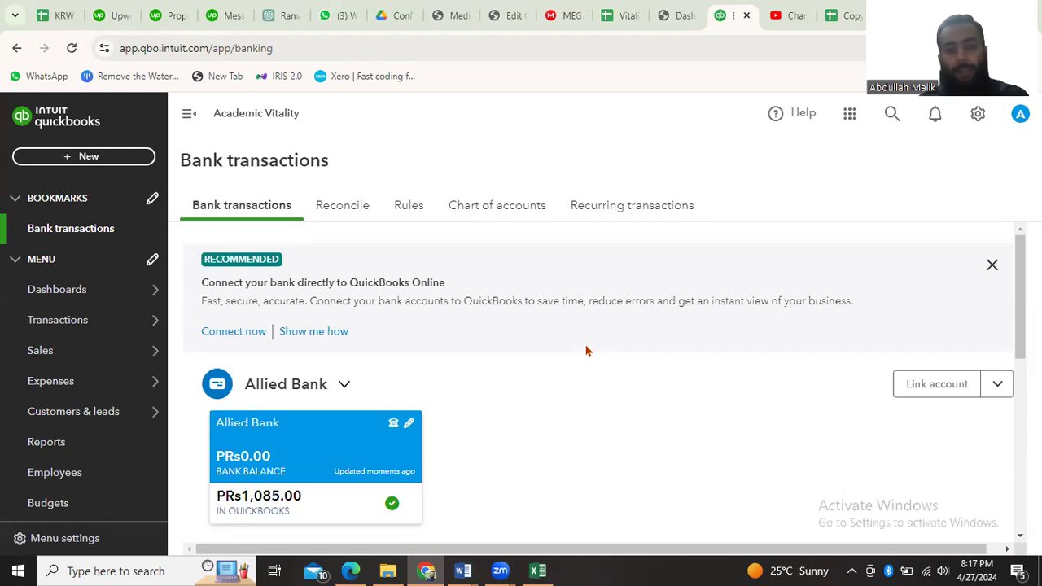
{"action": "scroll", "coordinate": [586, 351], "scroll_direction": "down", "scroll_amount": 3}
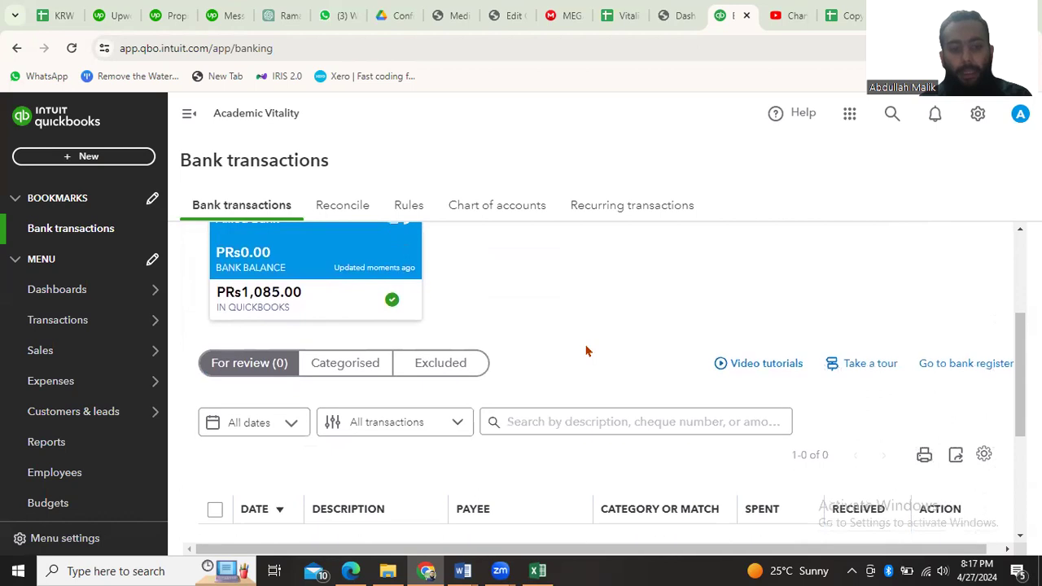
{"action": "scroll", "coordinate": [456, 468], "scroll_direction": "down", "scroll_amount": 2}
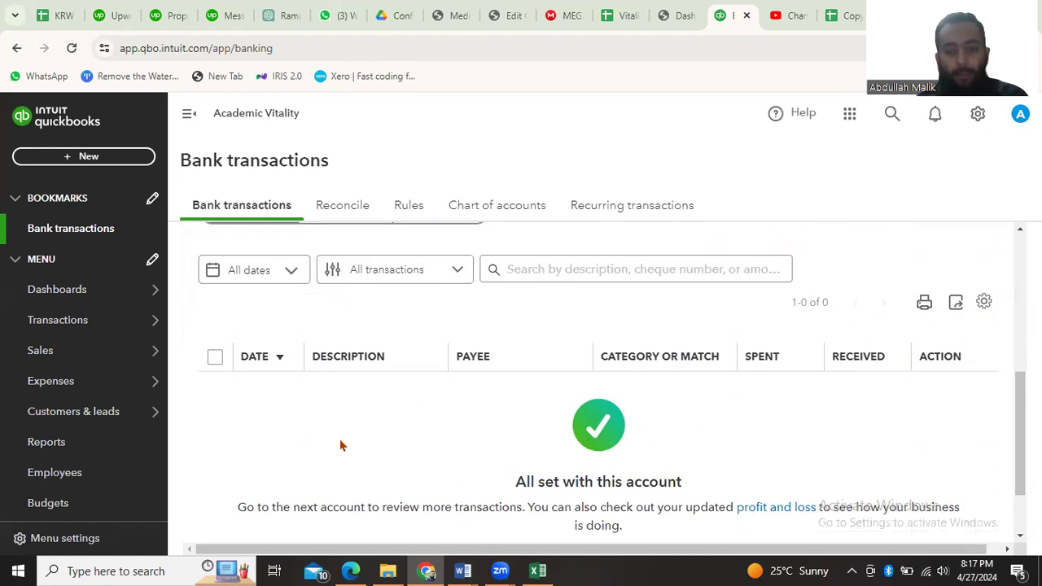
{"action": "scroll", "coordinate": [354, 406], "scroll_direction": "up", "scroll_amount": 1}
{"action": "scroll", "coordinate": [354, 405], "scroll_direction": "up", "scroll_amount": 3}
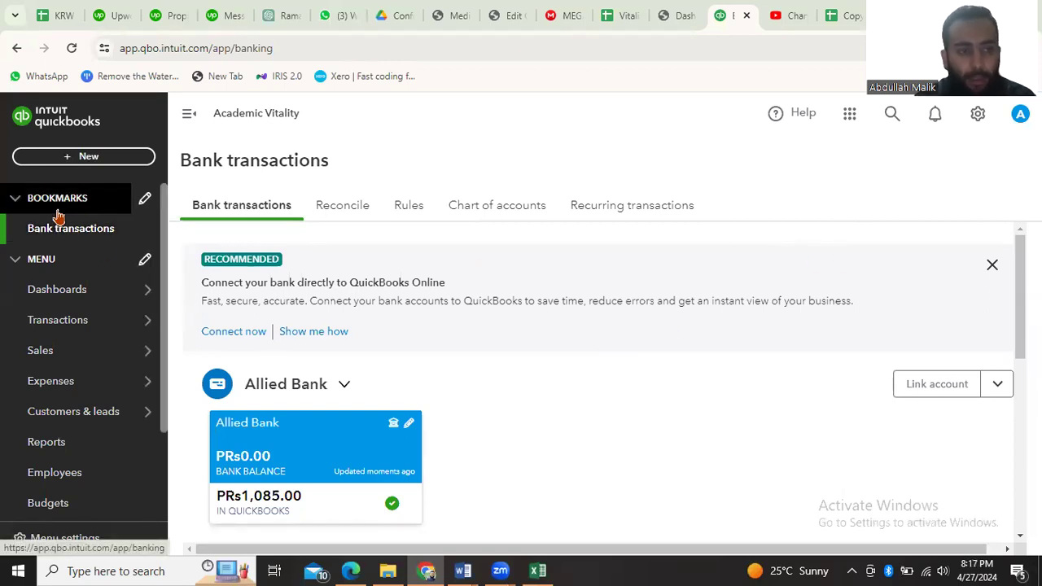
Open the Reconcile tool and choose Allied Bank as the account to reconcile
{"action": "mouse_move", "coordinate": [68, 298]}
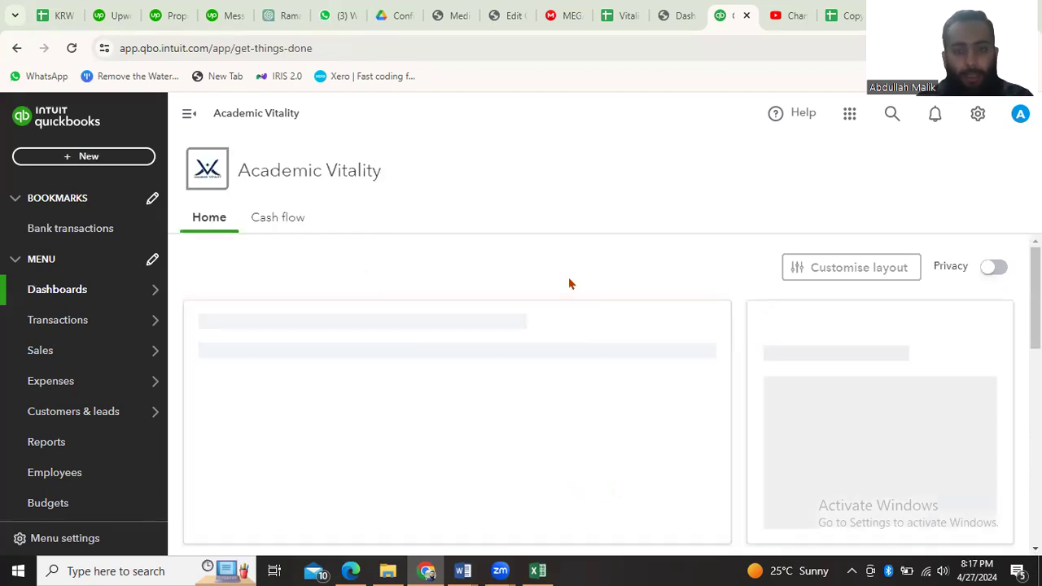
{"action": "left_click", "coordinate": [977, 115]}
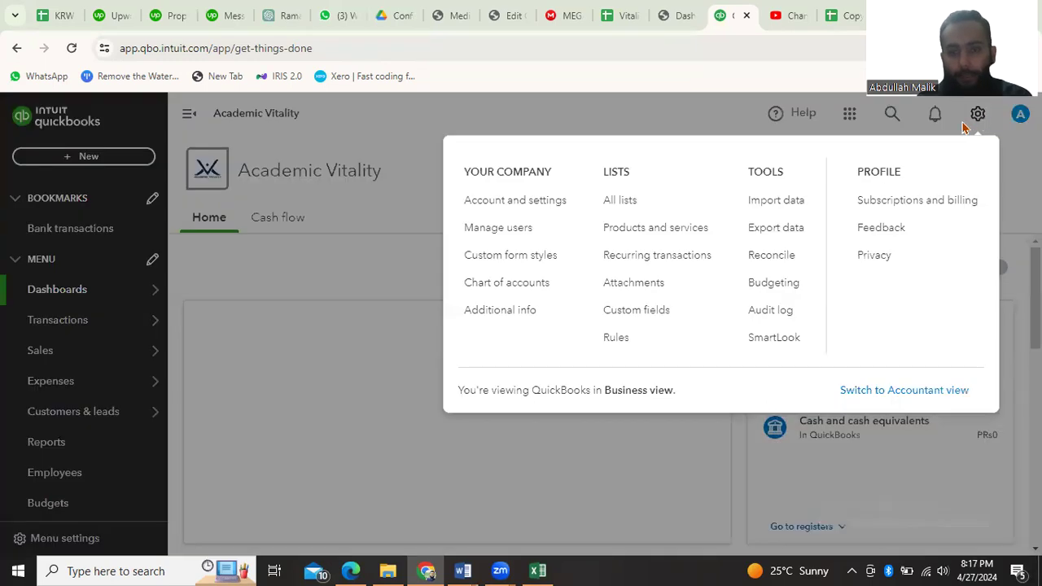
{"action": "left_click", "coordinate": [774, 261]}
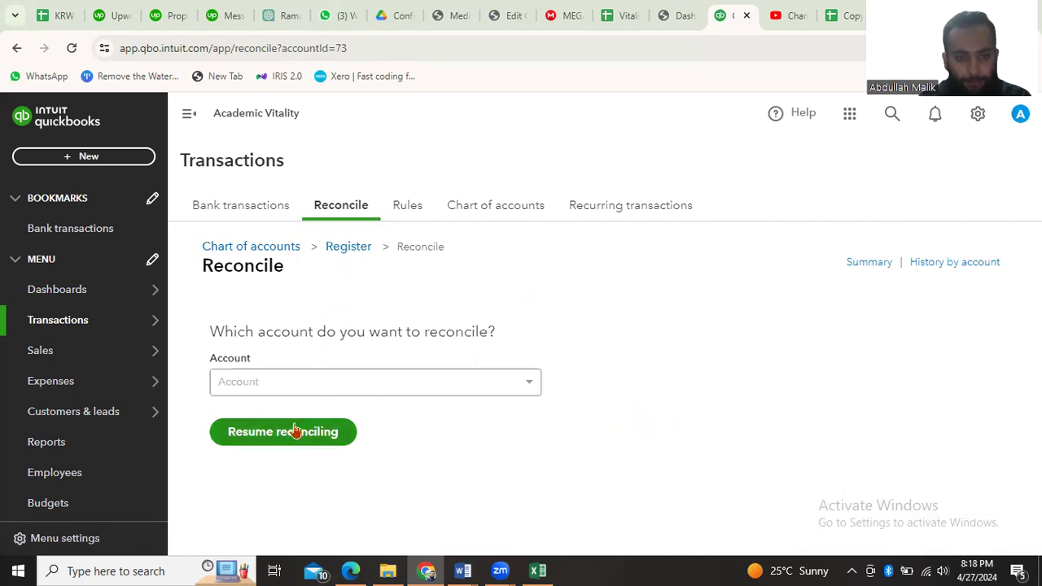
{"action": "left_click", "coordinate": [442, 381]}
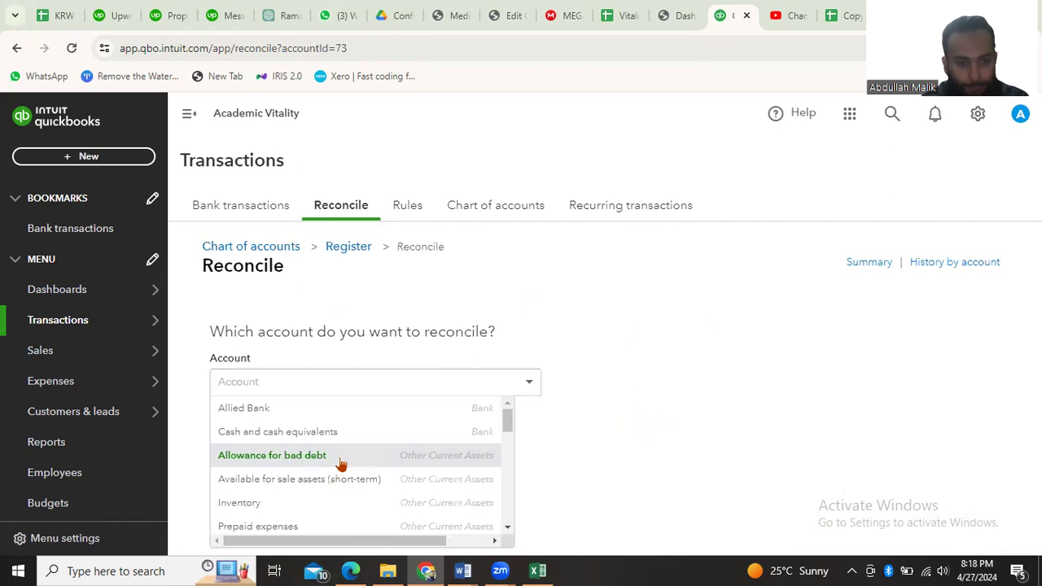
{"action": "left_click", "coordinate": [285, 412]}
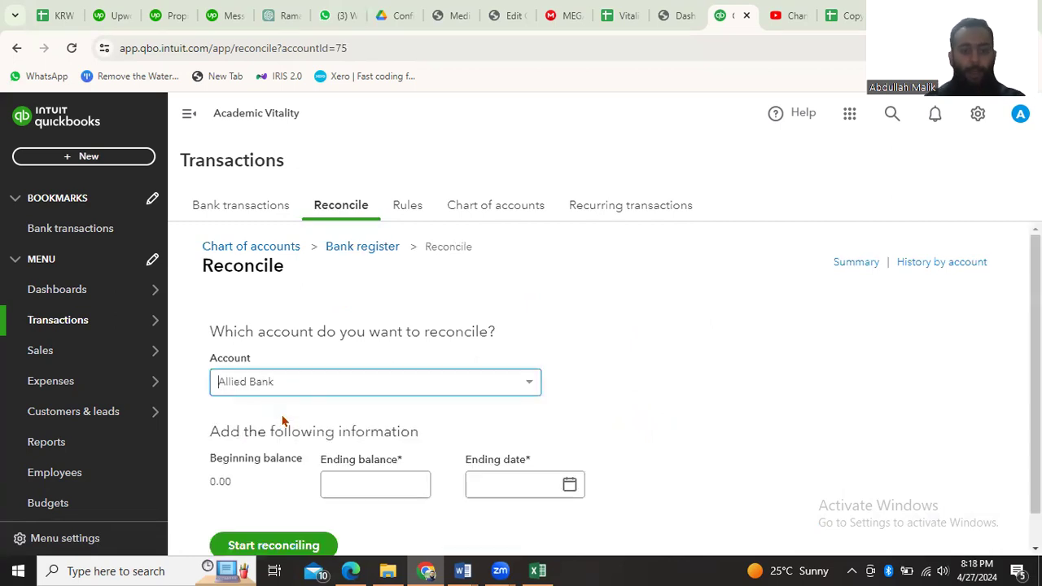
Check the closing balance and last date of the bank statement in Excel, and return to the QuickBooks reconciliation form
{"action": "left_click", "coordinate": [535, 571]}
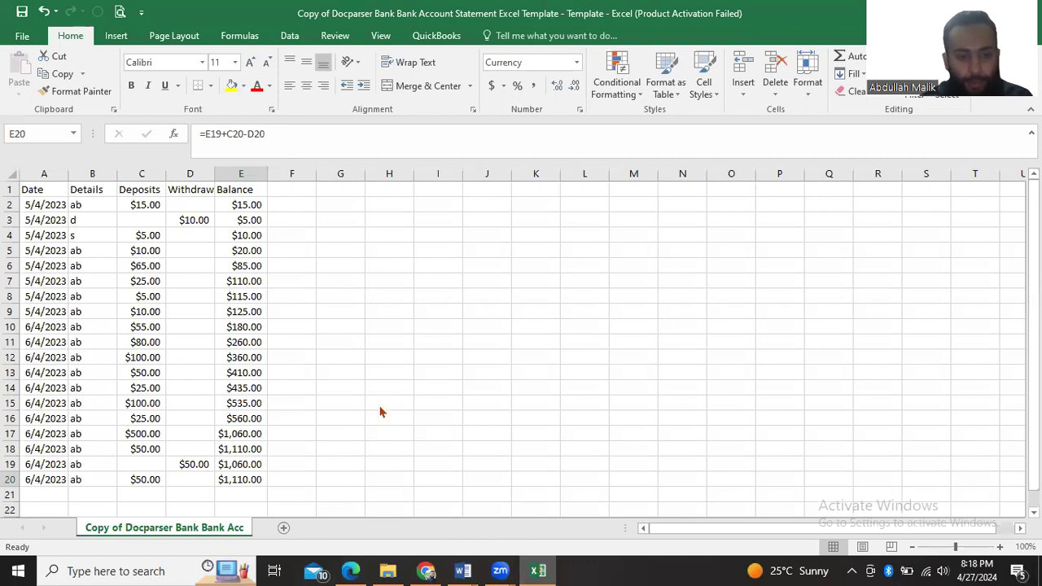
{"action": "key", "text": "alt+Tab"}
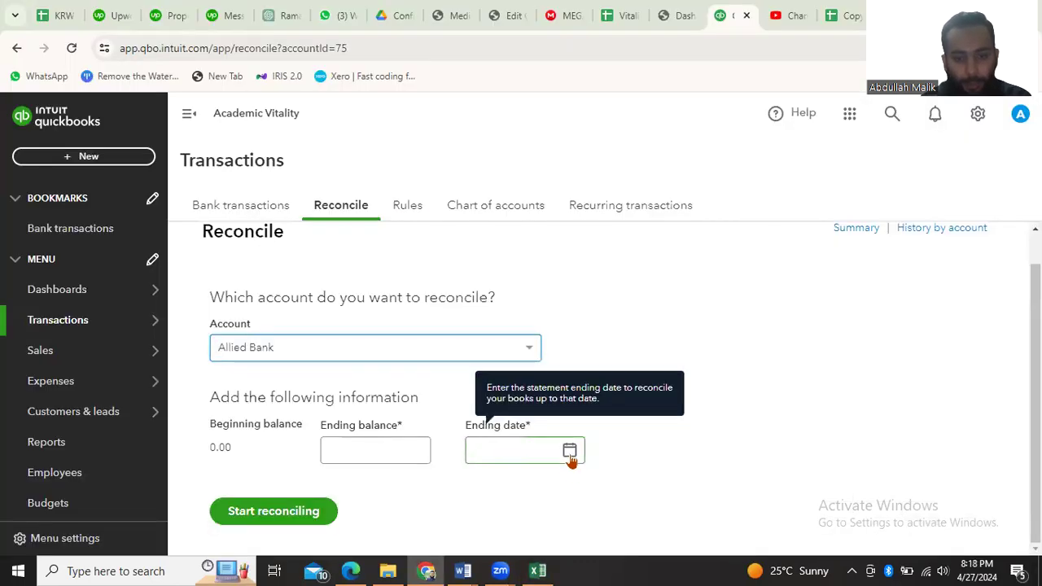
Set the ending date to 04/06/2024 and the ending balance to 1085, and start the Allied Bank reconciliation
{"action": "left_click", "coordinate": [569, 452]}
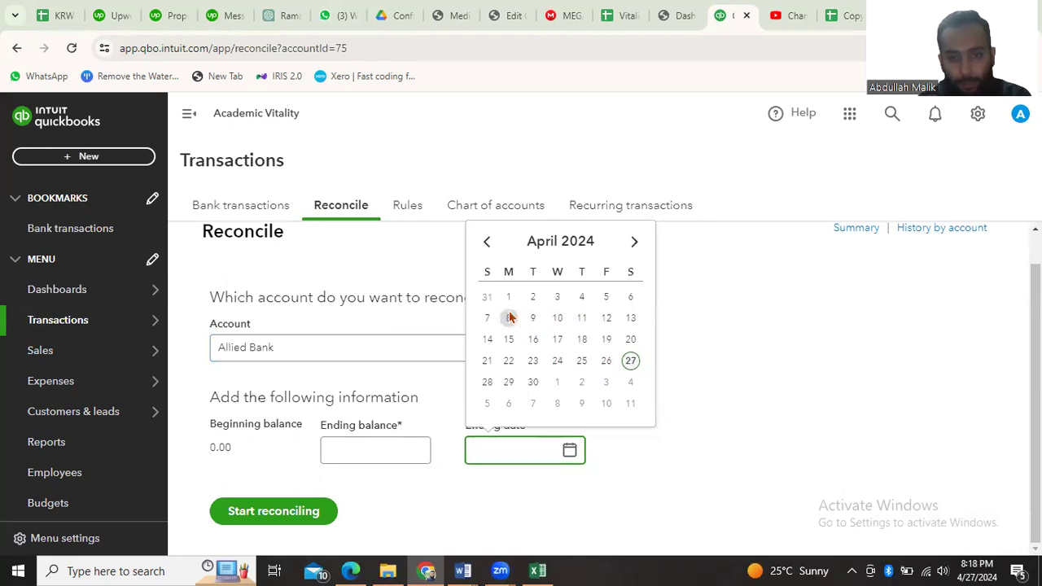
{"action": "left_click", "coordinate": [630, 297]}
{"action": "left_click", "coordinate": [376, 448]}
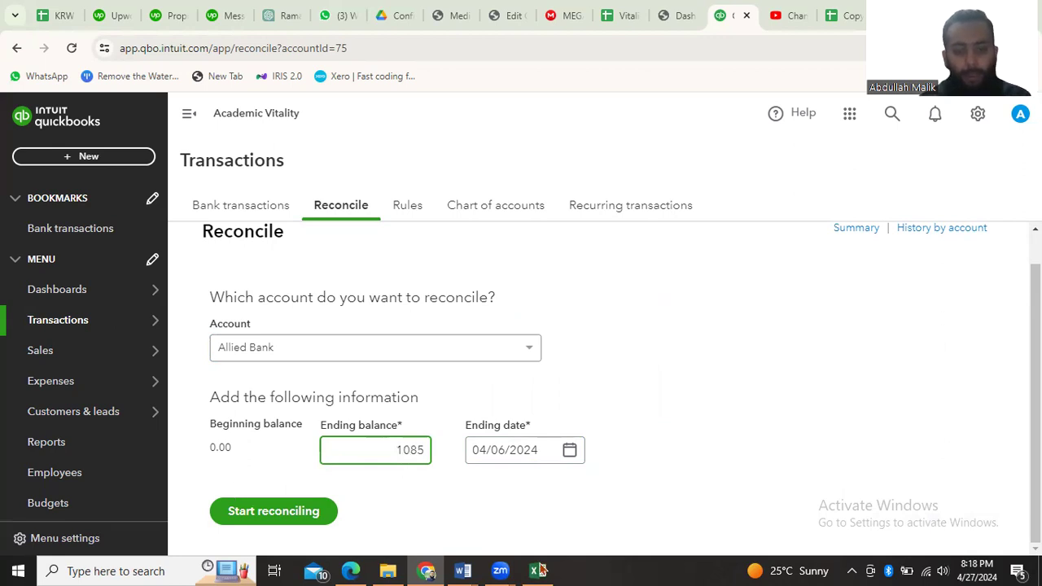
{"action": "left_click", "coordinate": [247, 515]}
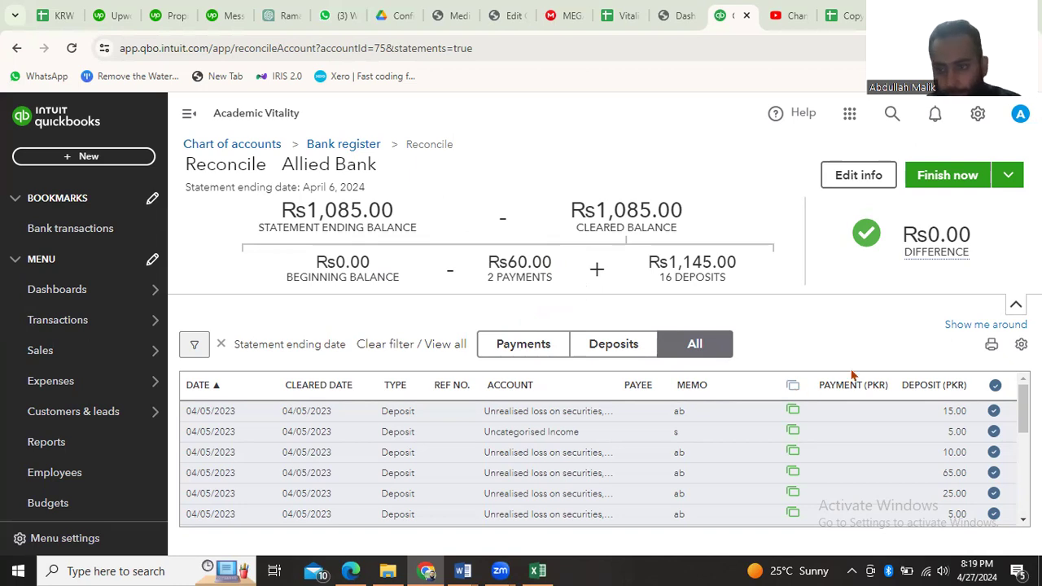
Review the listed transactions and unmark all of them as cleared
{"action": "scroll", "coordinate": [836, 409], "scroll_direction": "down", "scroll_amount": 5}
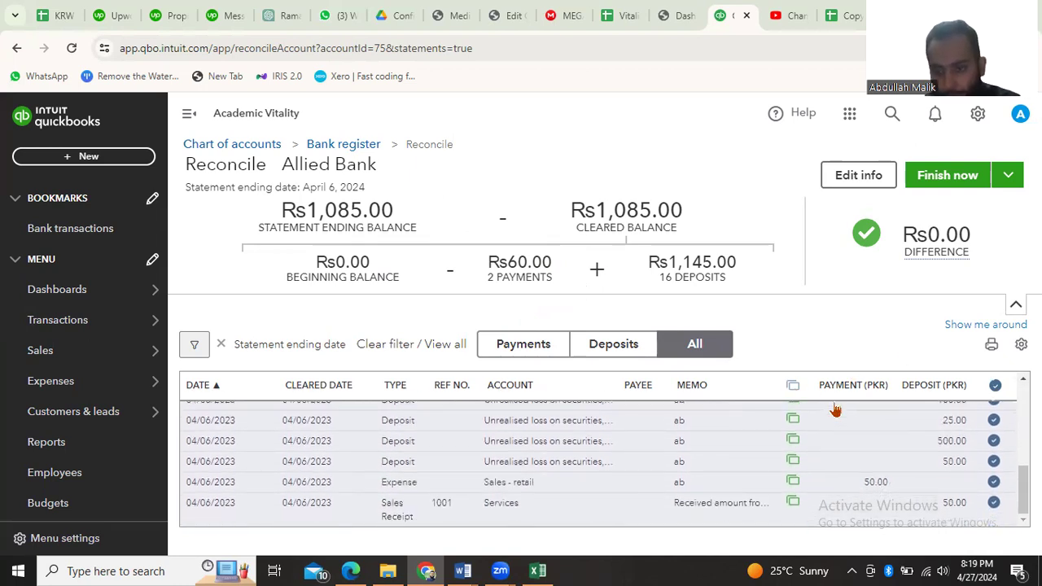
{"action": "scroll", "coordinate": [727, 453], "scroll_direction": "up", "scroll_amount": 5}
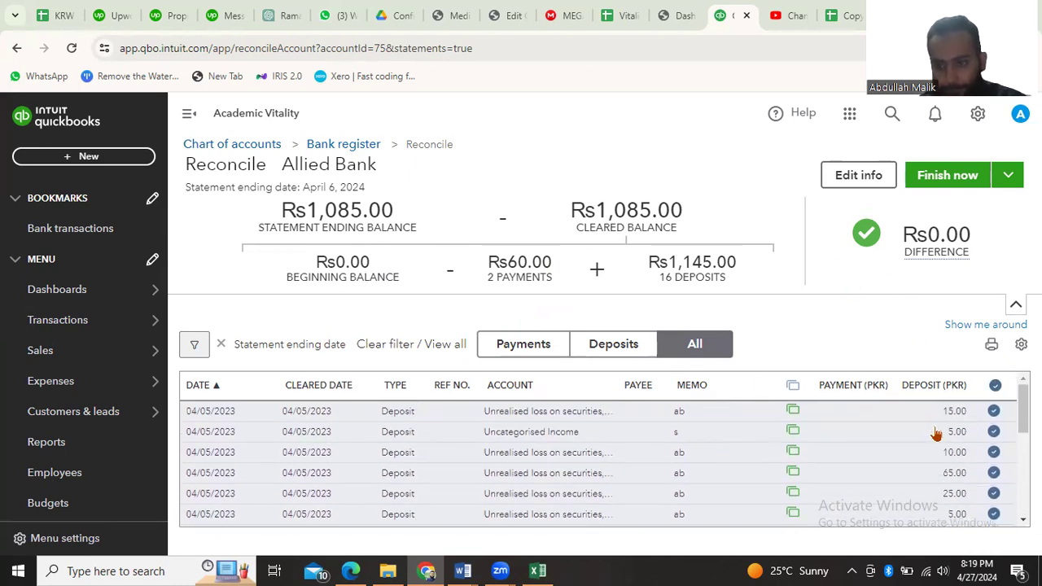
{"action": "left_click", "coordinate": [995, 388]}
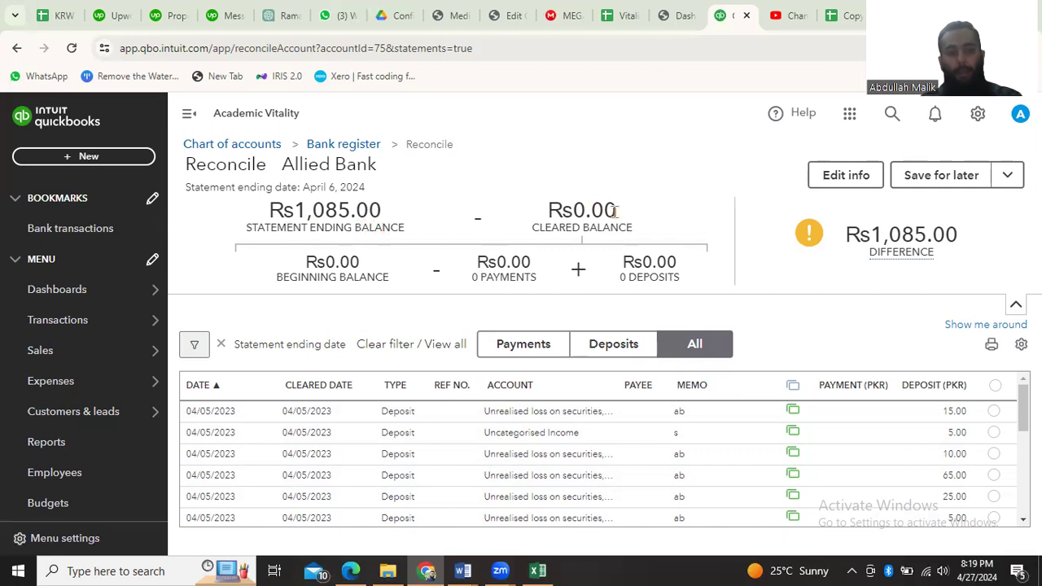
{"action": "mouse_move", "coordinate": [877, 247]}
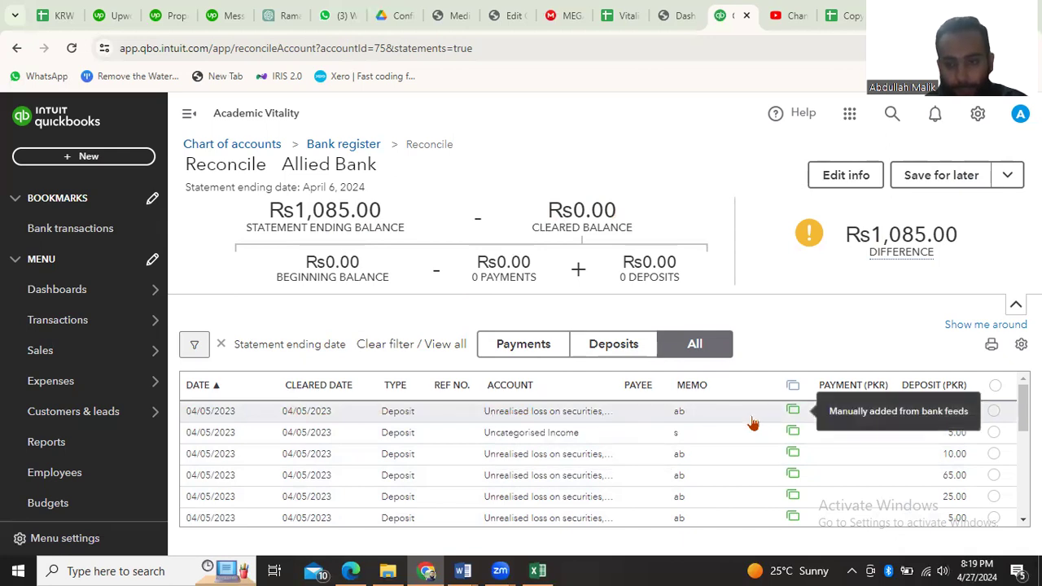
Open the Rs15.00 deposit dated 04/05/2023 and compare its memo and amount with the matching row of the statement in Excel
{"action": "left_click", "coordinate": [714, 415]}
{"action": "scroll", "coordinate": [535, 446], "scroll_direction": "down", "scroll_amount": 1}
{"action": "scroll", "coordinate": [533, 445], "scroll_direction": "up", "scroll_amount": 1}
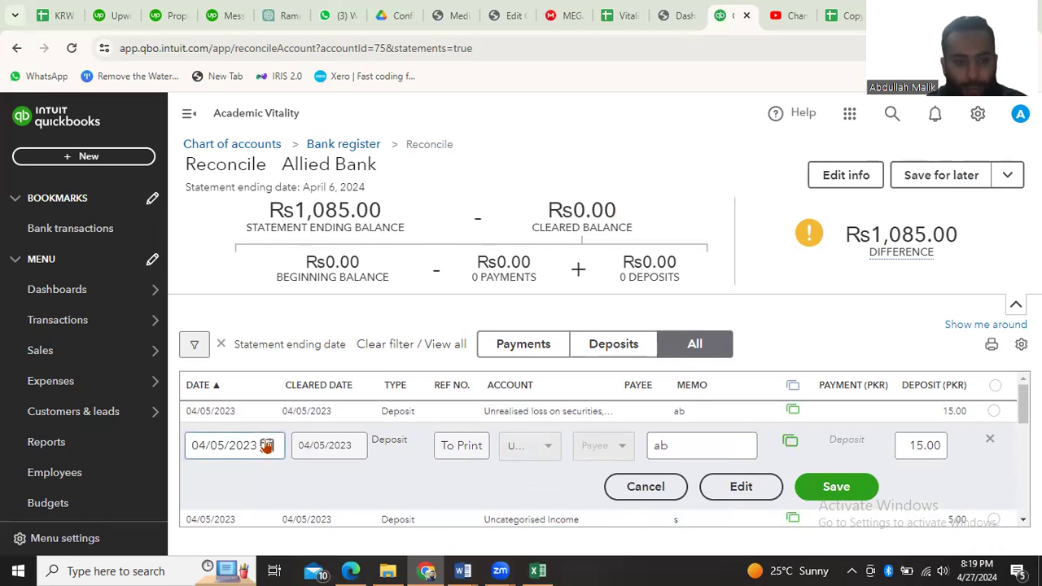
{"action": "left_click", "coordinate": [688, 447]}
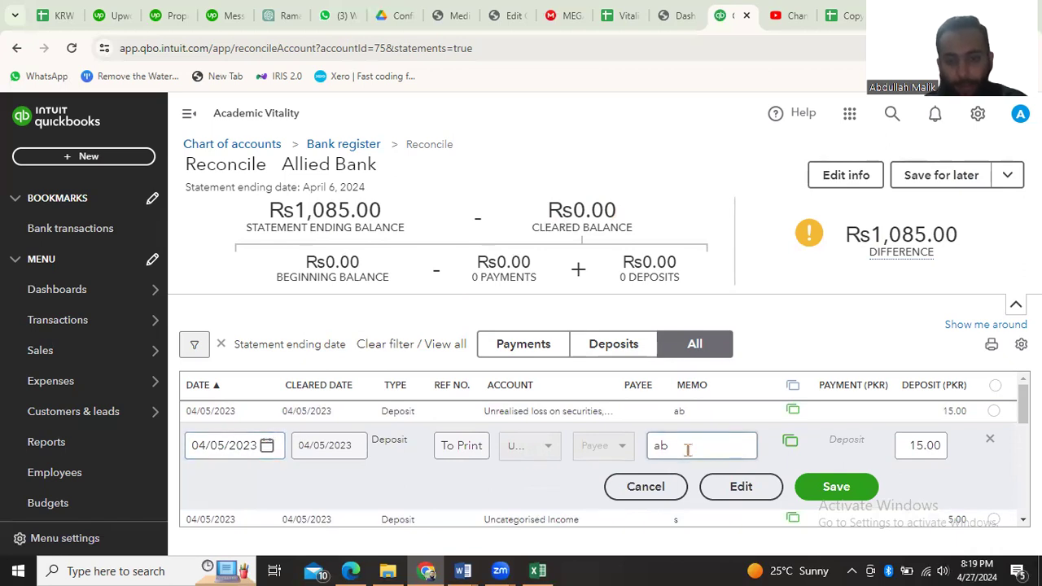
{"action": "key", "text": "Tab"}
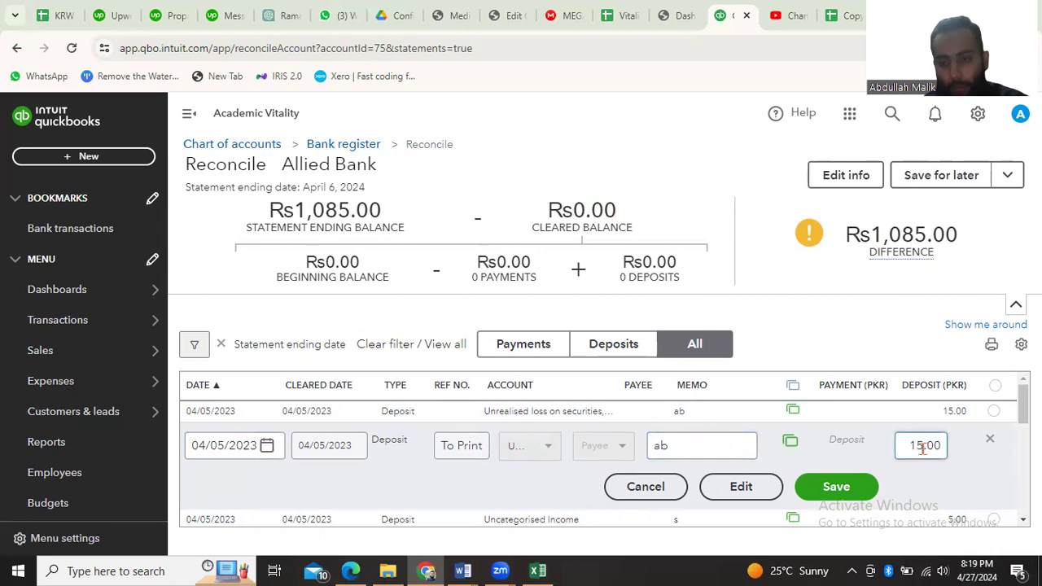
{"action": "left_click", "coordinate": [705, 445]}
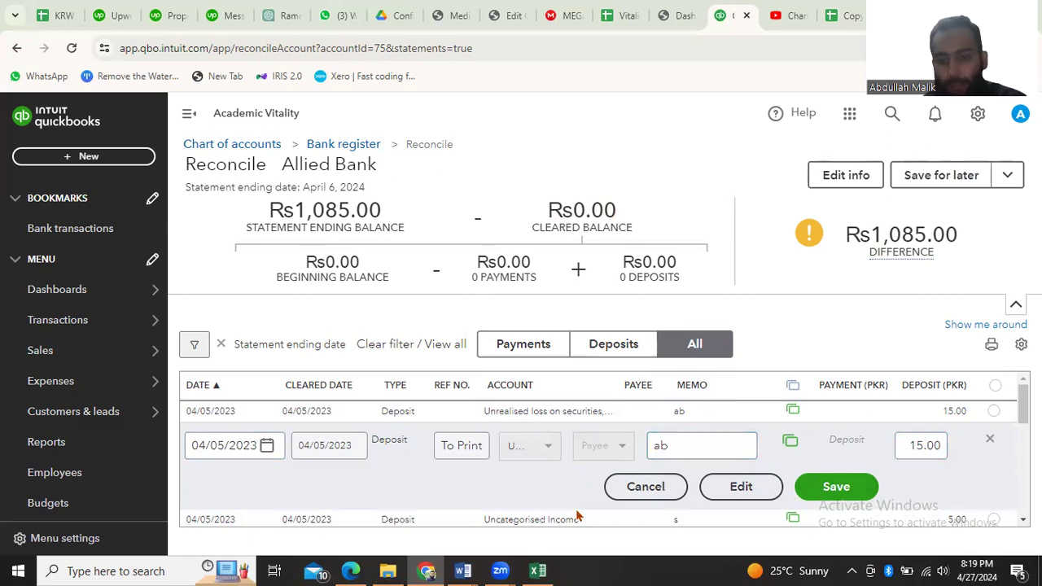
{"action": "left_click", "coordinate": [541, 569]}
{"action": "left_click", "coordinate": [541, 569]}
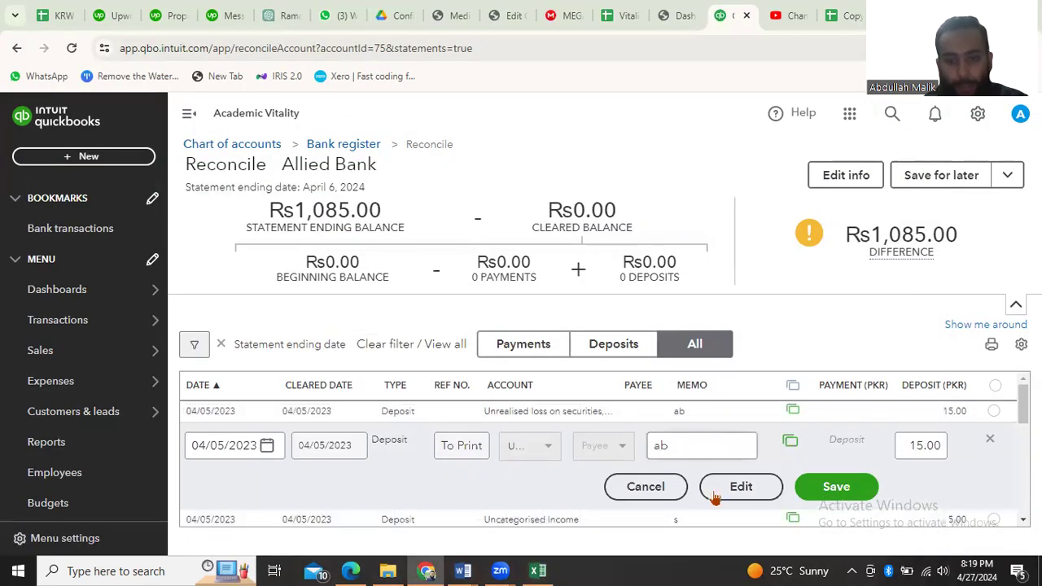
{"action": "left_click", "coordinate": [536, 570]}
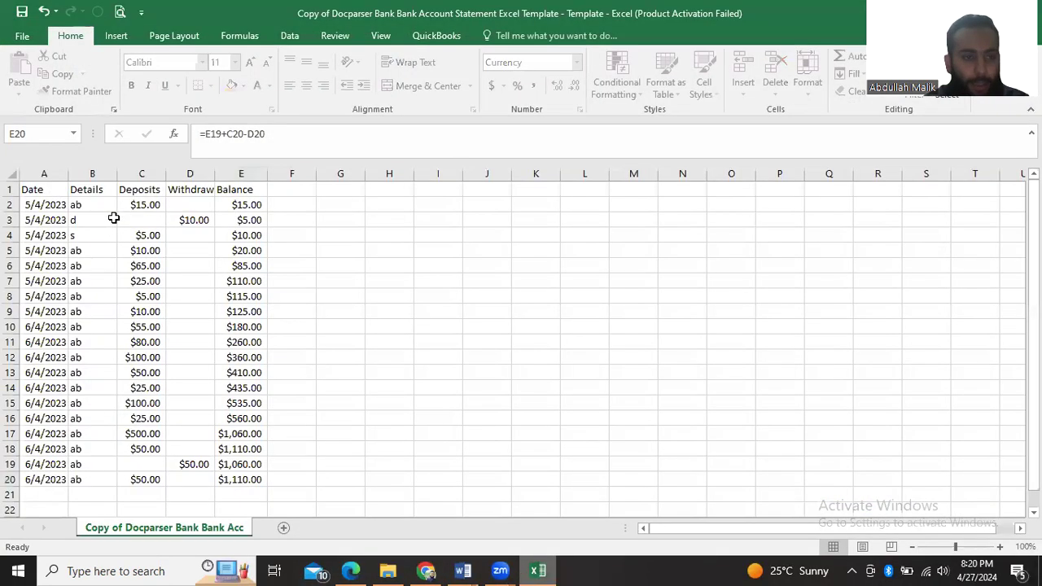
{"action": "left_click", "coordinate": [85, 206]}
{"action": "left_click", "coordinate": [131, 207]}
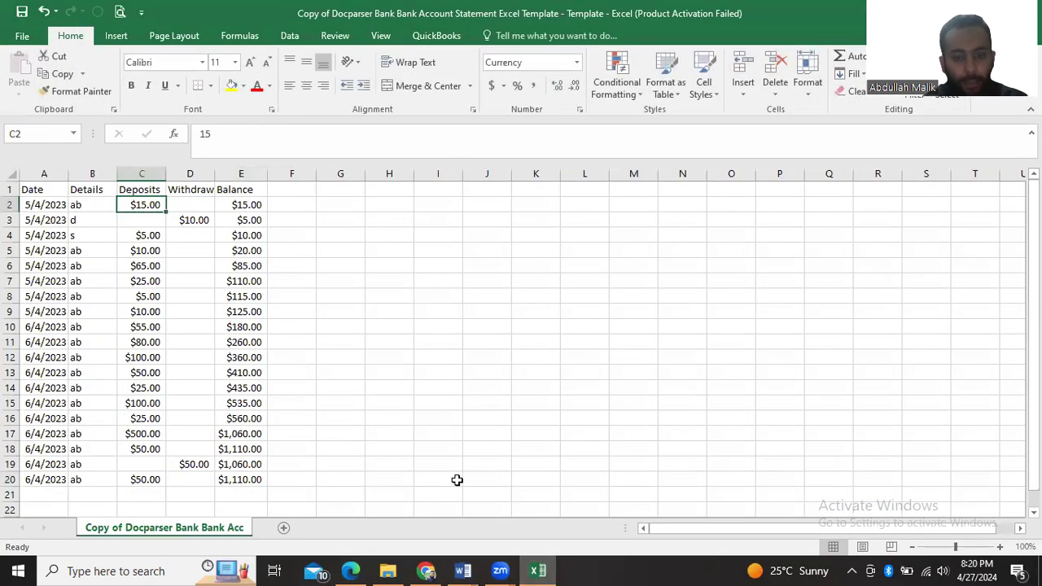
Return to QuickBooks, save the Rs15.00 deposit while agreeing to edit the downloaded transaction, and mark it as cleared
{"action": "key", "text": "alt+Tab"}
{"action": "left_click", "coordinate": [837, 486]}
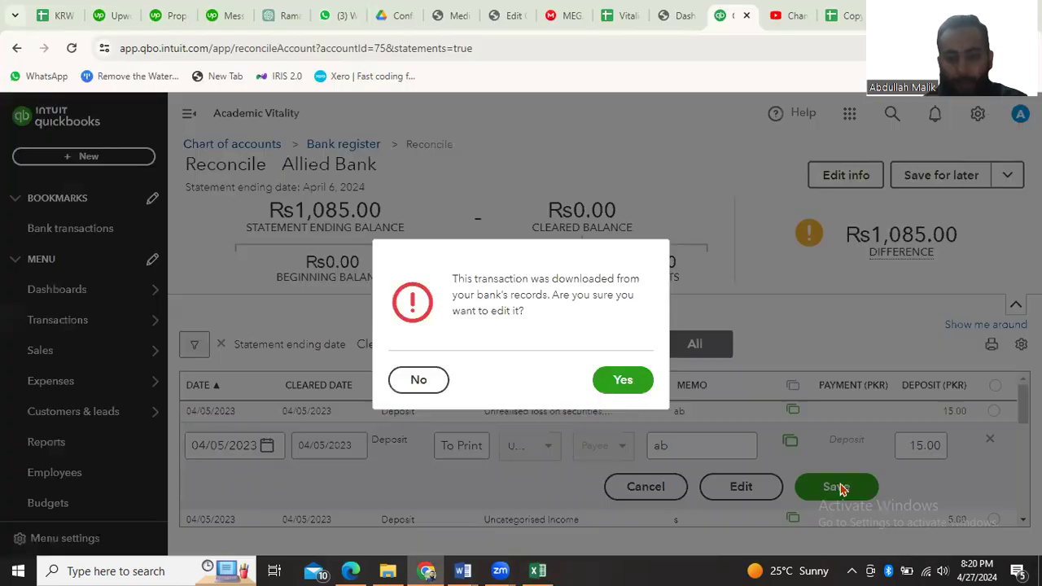
{"action": "left_click", "coordinate": [621, 380]}
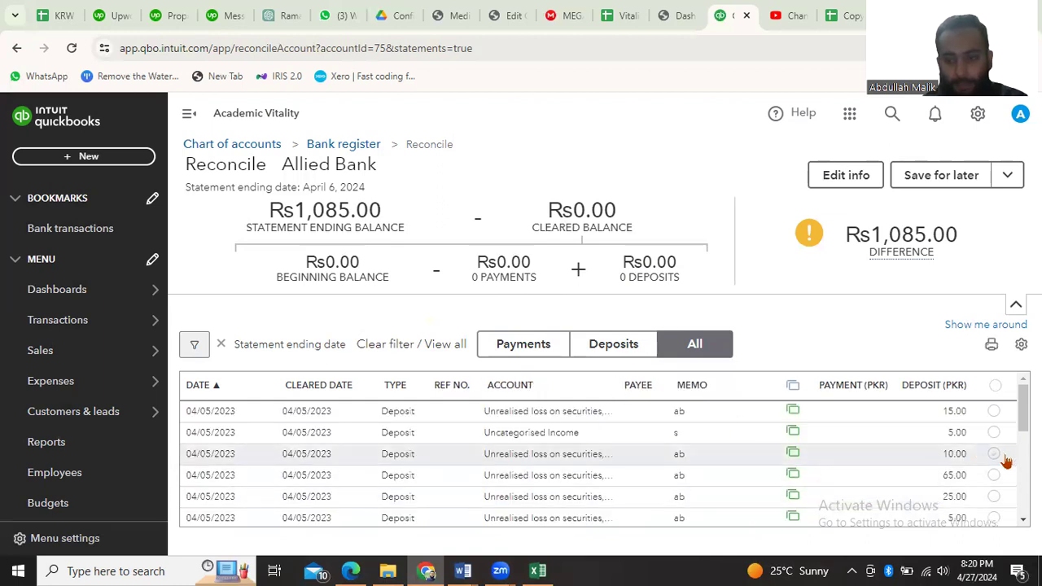
{"action": "left_click", "coordinate": [994, 412]}
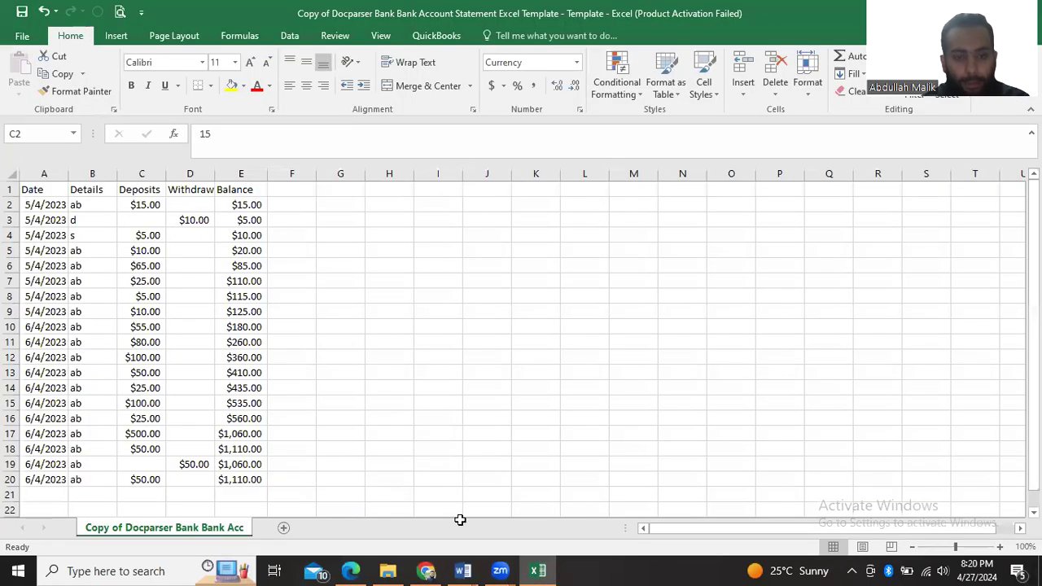
Mark the 10.00 Uncategorised Expense dated 04/05/2023 as cleared after checking the Excel statement
{"action": "left_click", "coordinate": [537, 569]}
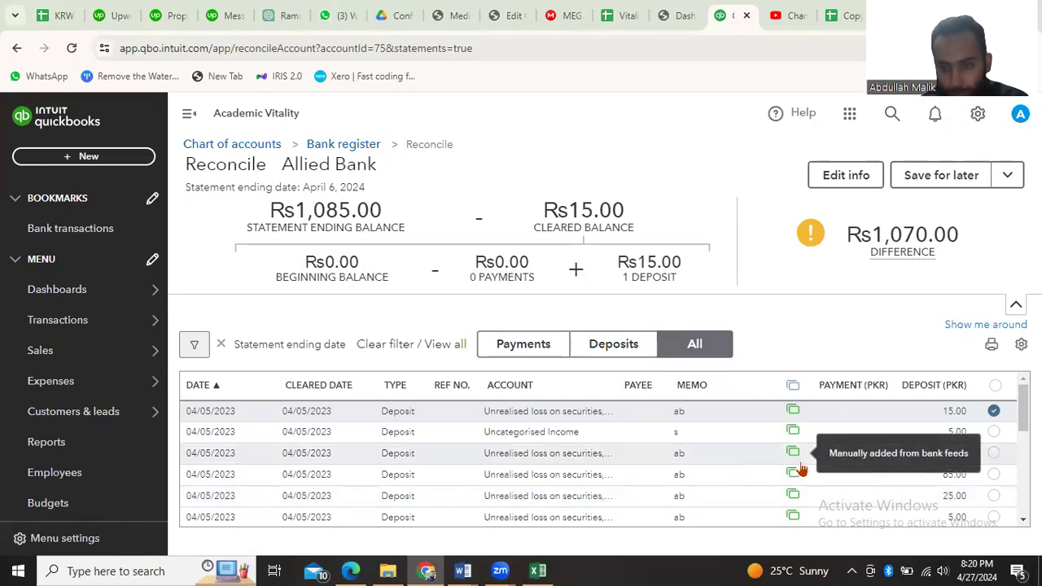
{"action": "scroll", "coordinate": [814, 456], "scroll_direction": "down", "scroll_amount": 1}
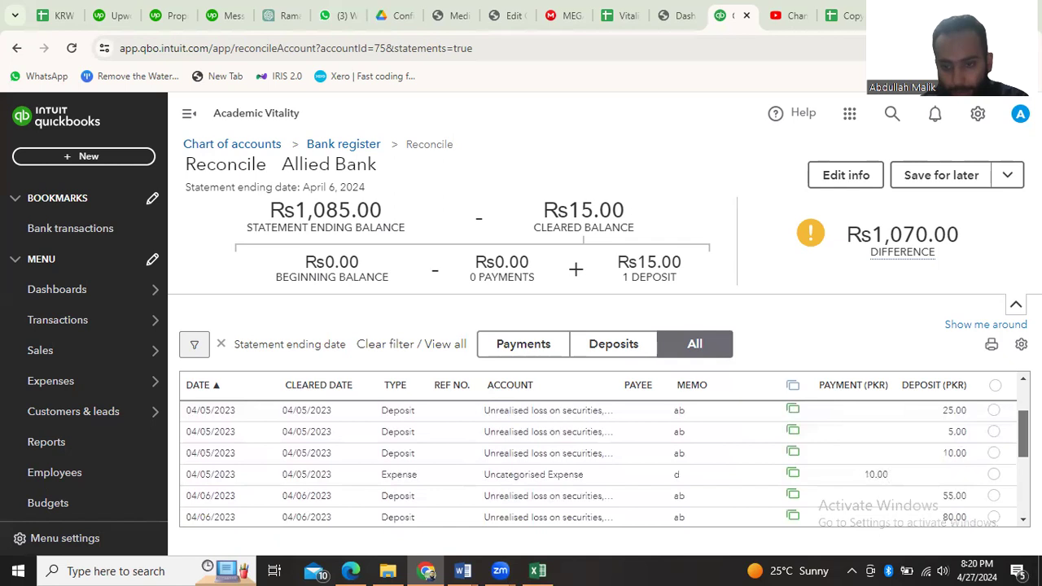
{"action": "left_click", "coordinate": [994, 476]}
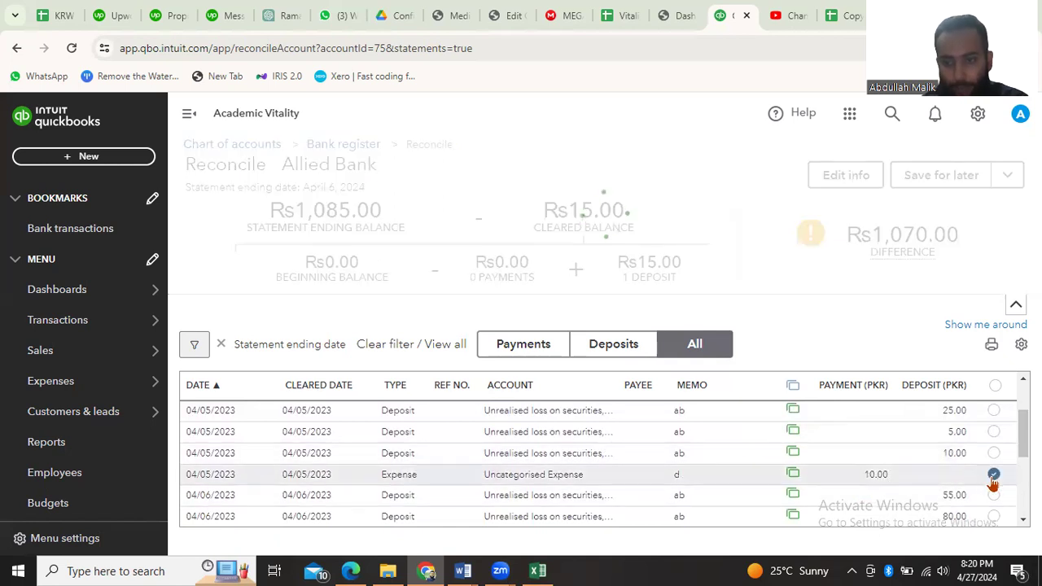
Check the statement in Excel, and mark both 10.00 deposits, the 5.00 Uncategorised Income and the 65.00 deposit dated 04/05/2023 as cleared
{"action": "left_click", "coordinate": [540, 569]}
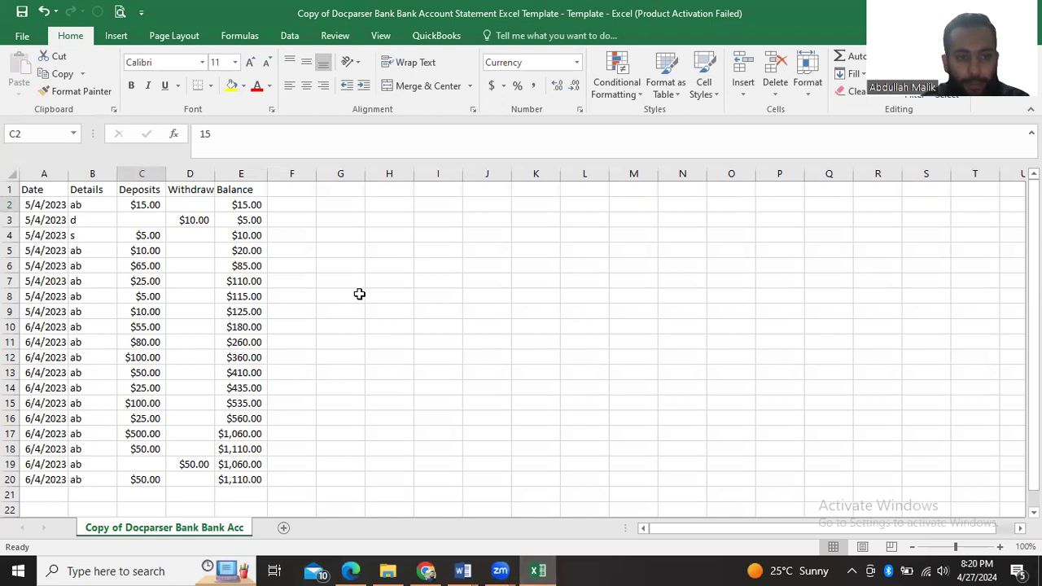
{"action": "left_click", "coordinate": [543, 570]}
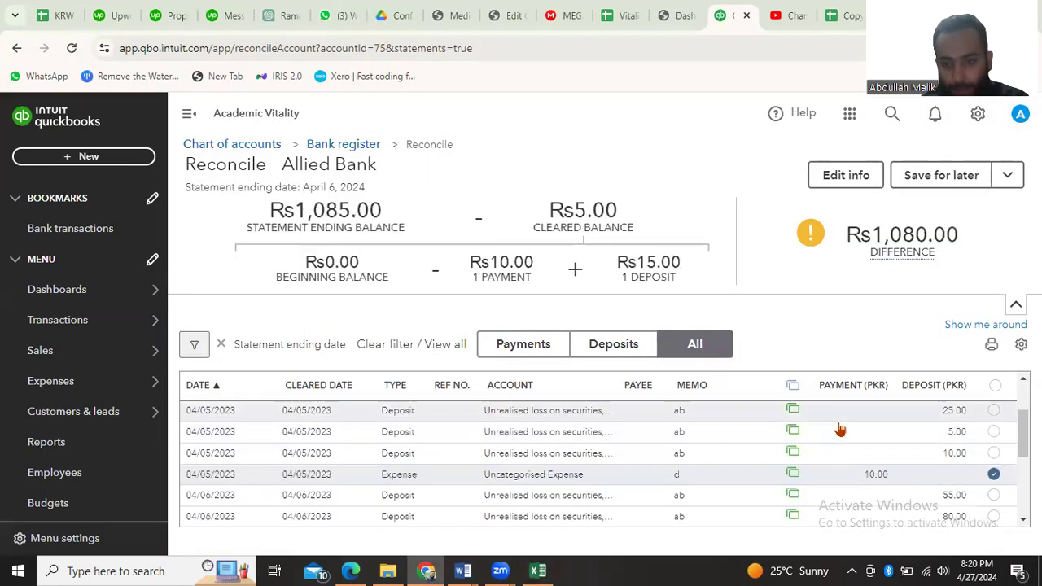
{"action": "left_click", "coordinate": [992, 454]}
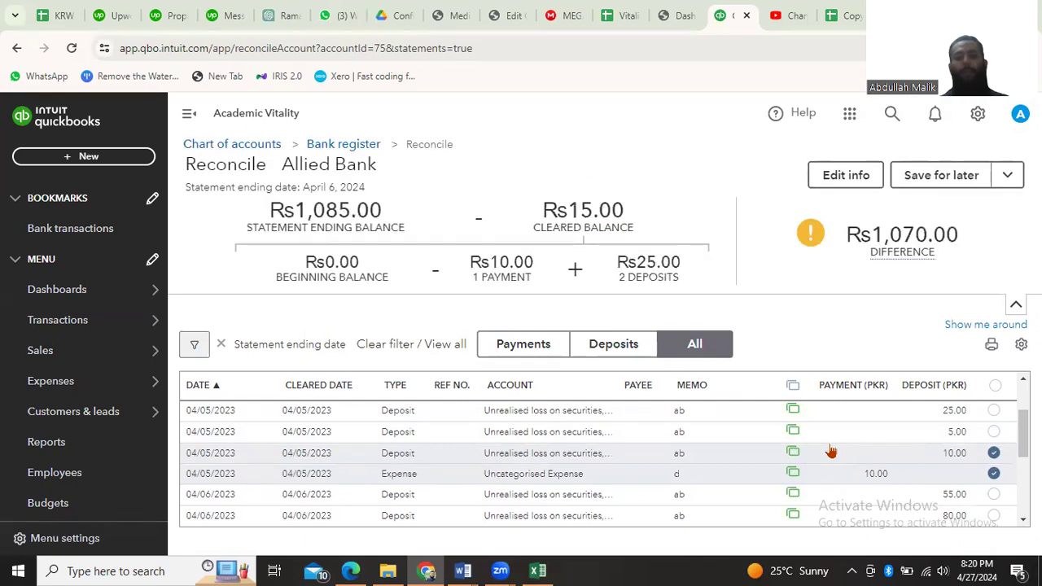
{"action": "left_click", "coordinate": [994, 431]}
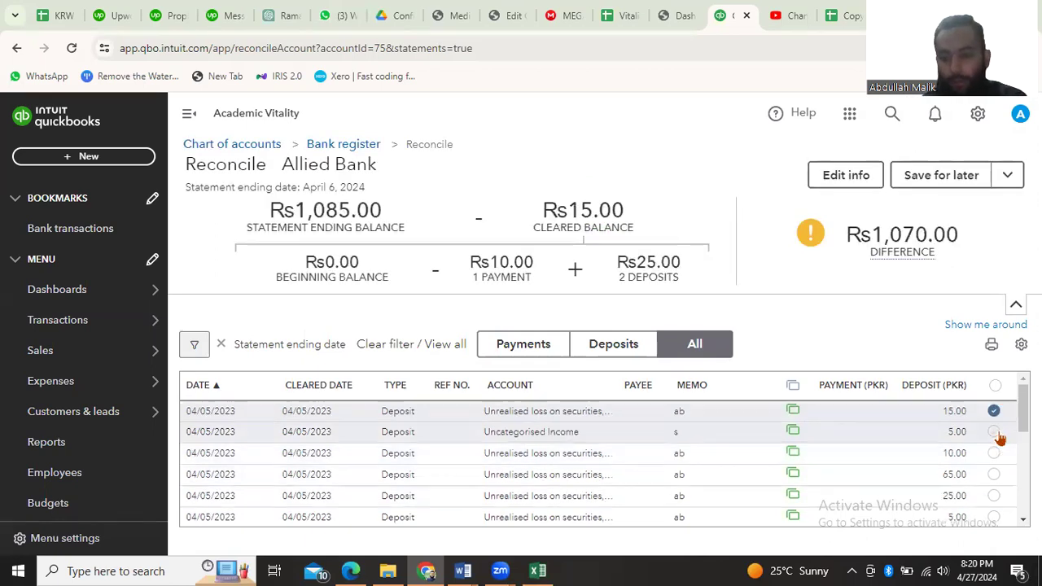
{"action": "left_click", "coordinate": [994, 474]}
Mark the 04/06/2023 deposits of 55.00, 80.00, 100.00, 50.00 and 100.00 as cleared
{"action": "scroll", "coordinate": [919, 444], "scroll_direction": "down", "scroll_amount": 3}
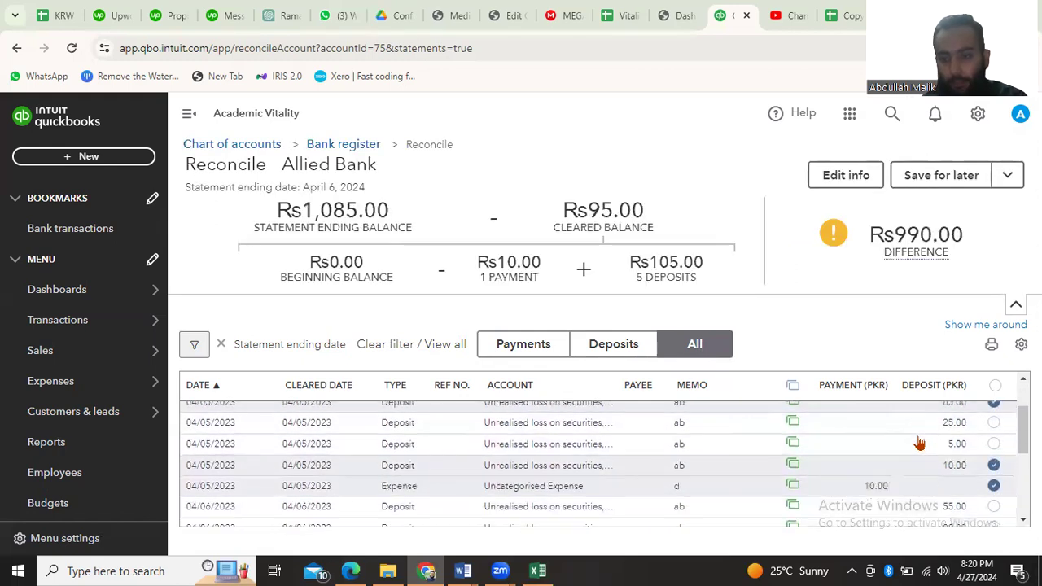
{"action": "left_click", "coordinate": [989, 446]}
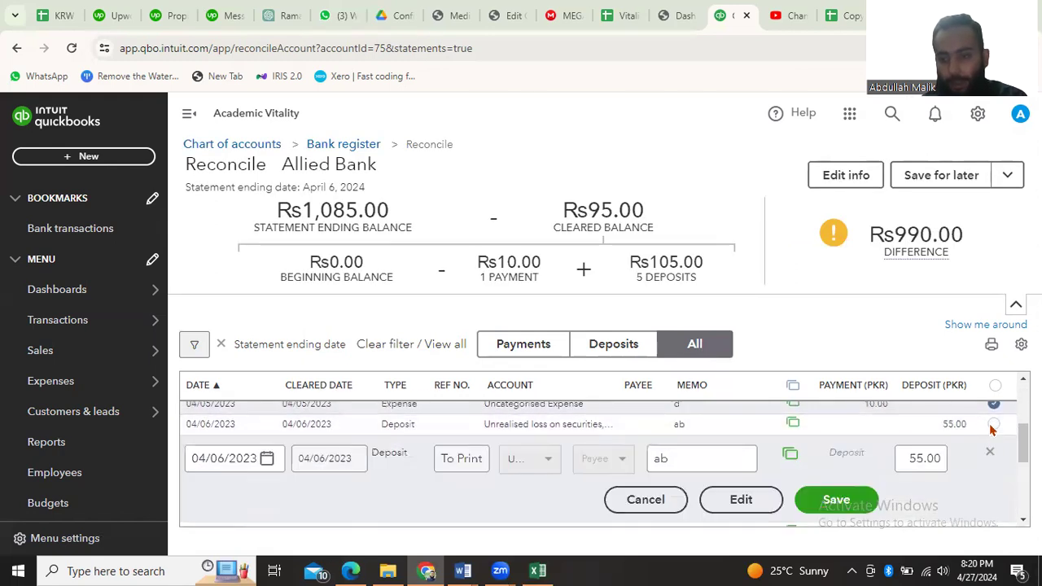
{"action": "left_click", "coordinate": [993, 425]}
{"action": "left_click", "coordinate": [994, 426]}
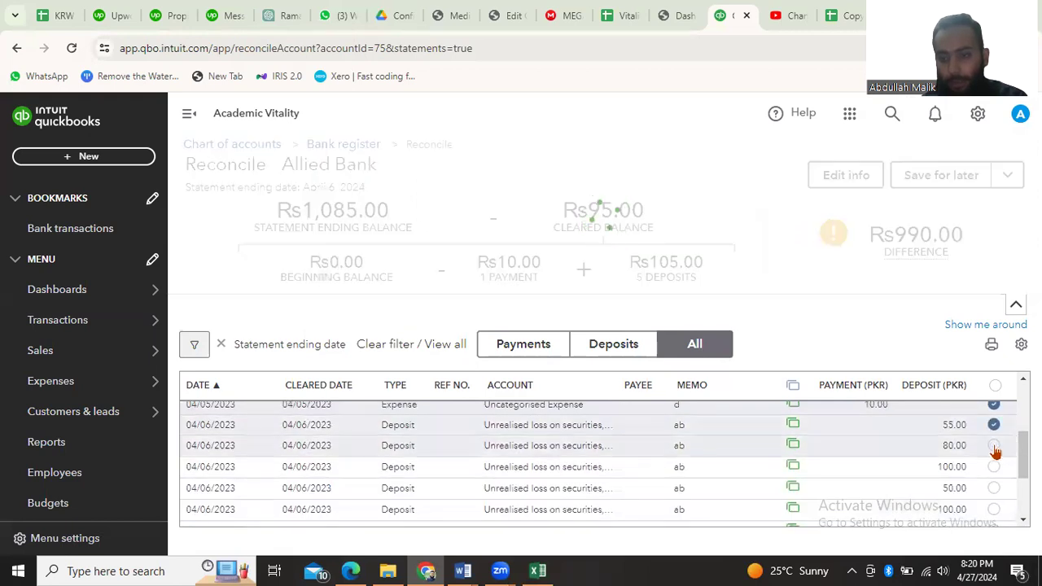
{"action": "left_click", "coordinate": [994, 446]}
{"action": "left_click", "coordinate": [994, 466]}
{"action": "left_click", "coordinate": [994, 486]}
{"action": "left_click", "coordinate": [994, 507]}
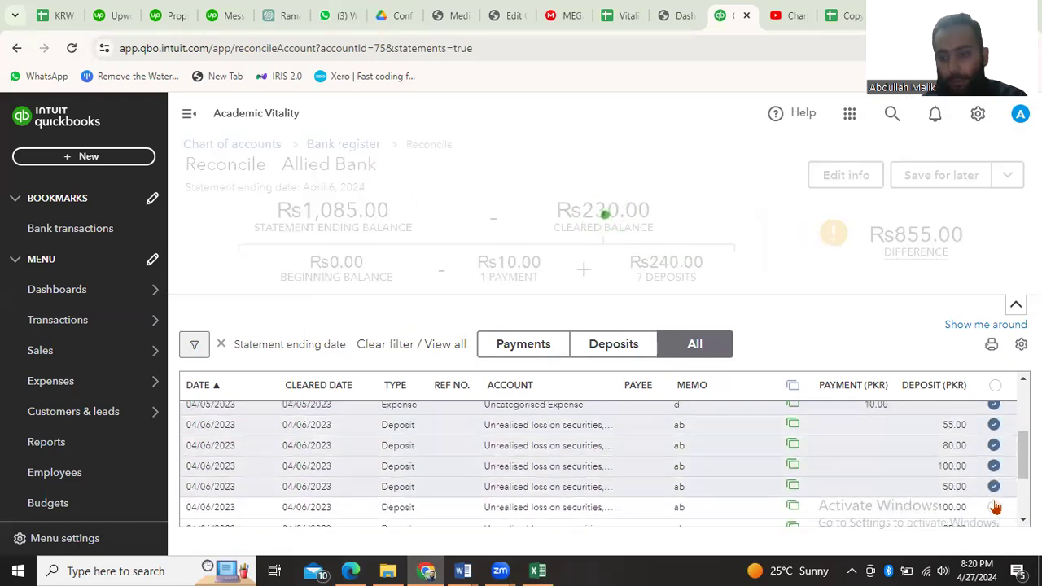
Mark the 25.00, 500.00 and 50.00 deposits, the 50.00 Sales - retail expense and the 50.00 sales receipt of 04/06/2023 as cleared
{"action": "scroll", "coordinate": [968, 496], "scroll_direction": "down", "scroll_amount": 3}
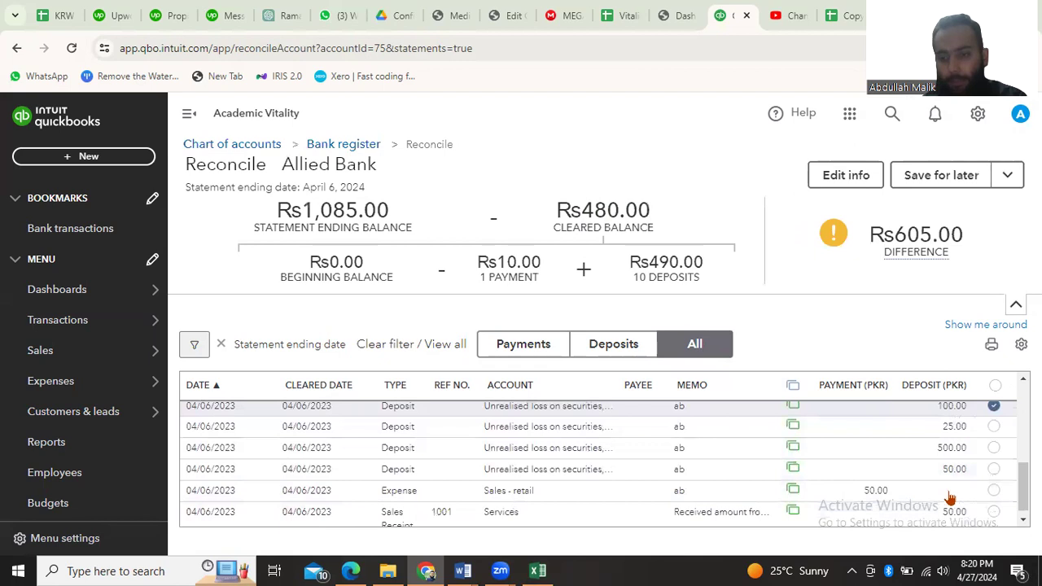
{"action": "left_click", "coordinate": [994, 425]}
{"action": "left_click", "coordinate": [994, 446]}
{"action": "left_click", "coordinate": [994, 467]}
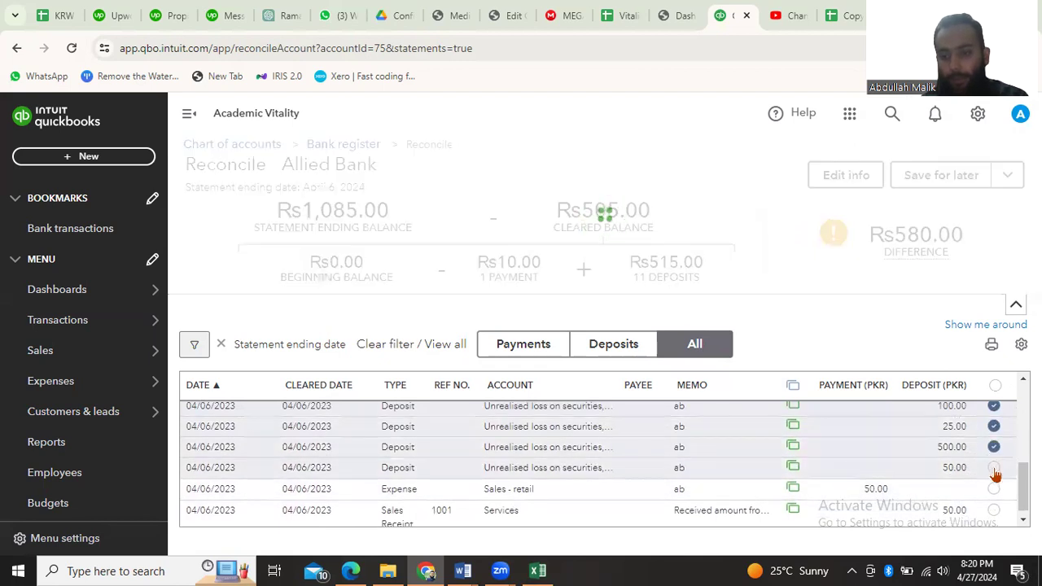
{"action": "left_click", "coordinate": [994, 488]}
{"action": "left_click", "coordinate": [994, 508]}
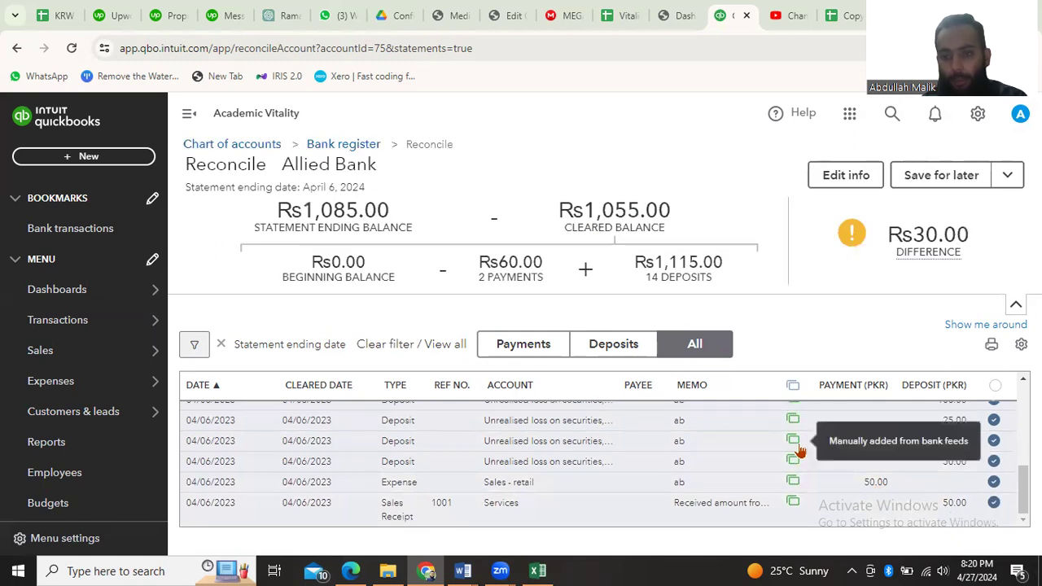
Find the uncleared deposits of 25.00 and 5.00 dated 04/05/2023 in the Allied Bank reconciliation and mark both as cleared
{"action": "scroll", "coordinate": [802, 451], "scroll_direction": "up", "scroll_amount": 5}
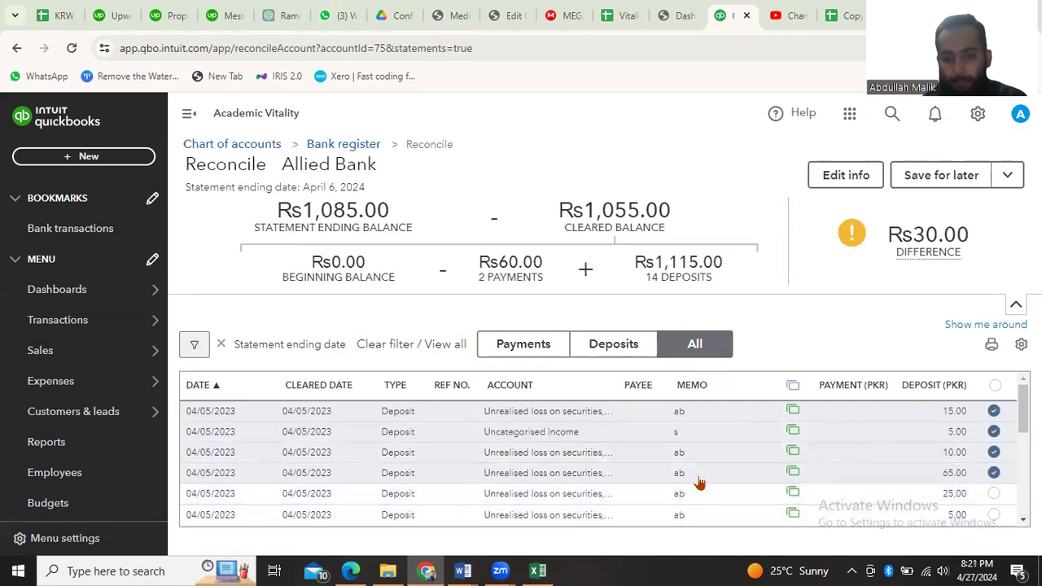
{"action": "scroll", "coordinate": [699, 482], "scroll_direction": "down", "scroll_amount": 5}
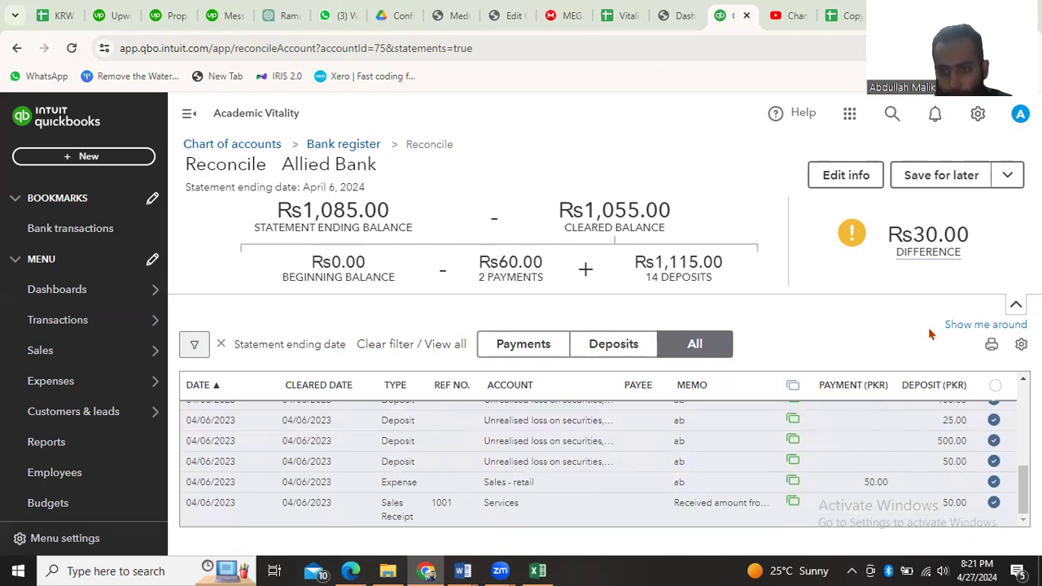
{"action": "scroll", "coordinate": [832, 476], "scroll_direction": "up", "scroll_amount": 2}
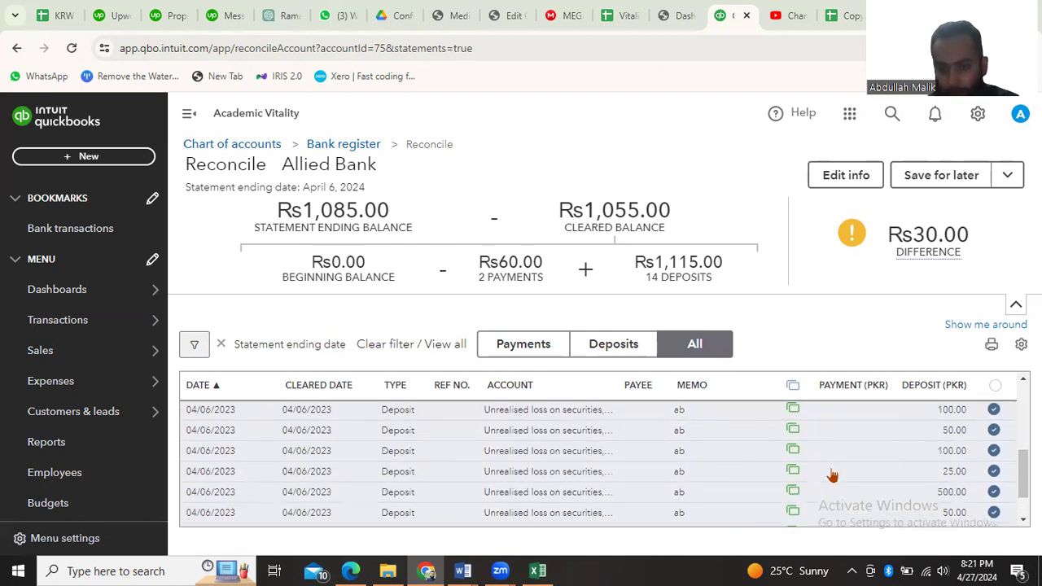
{"action": "scroll", "coordinate": [832, 475], "scroll_direction": "up", "scroll_amount": 5}
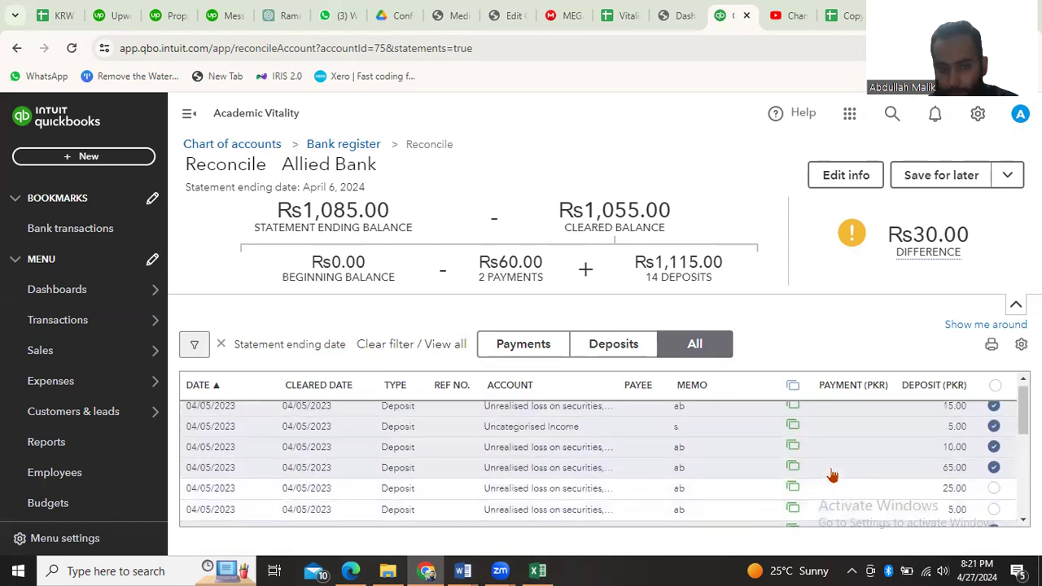
{"action": "scroll", "coordinate": [832, 476], "scroll_direction": "down", "scroll_amount": 5}
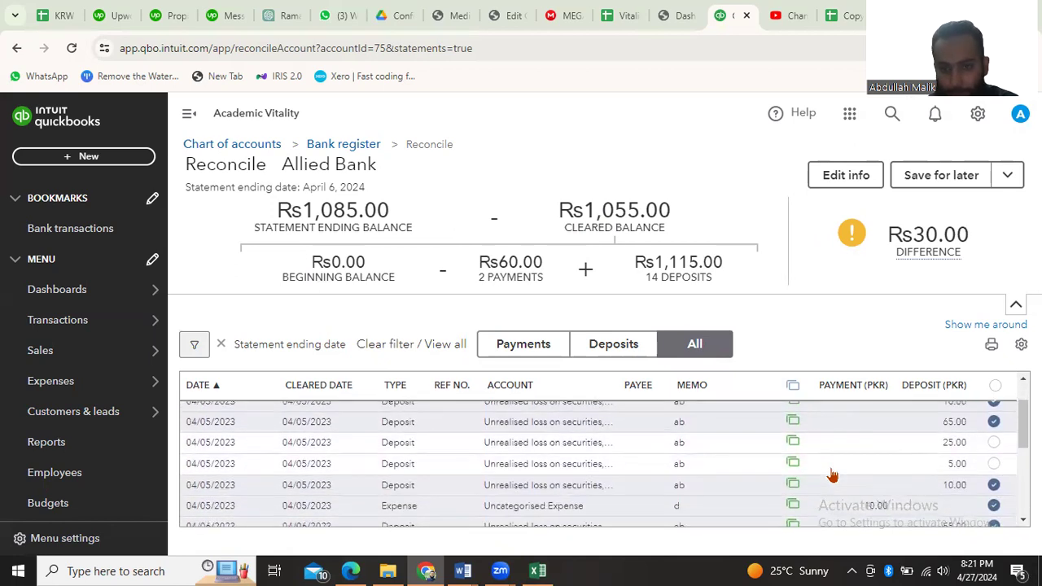
{"action": "scroll", "coordinate": [832, 476], "scroll_direction": "up", "scroll_amount": 4}
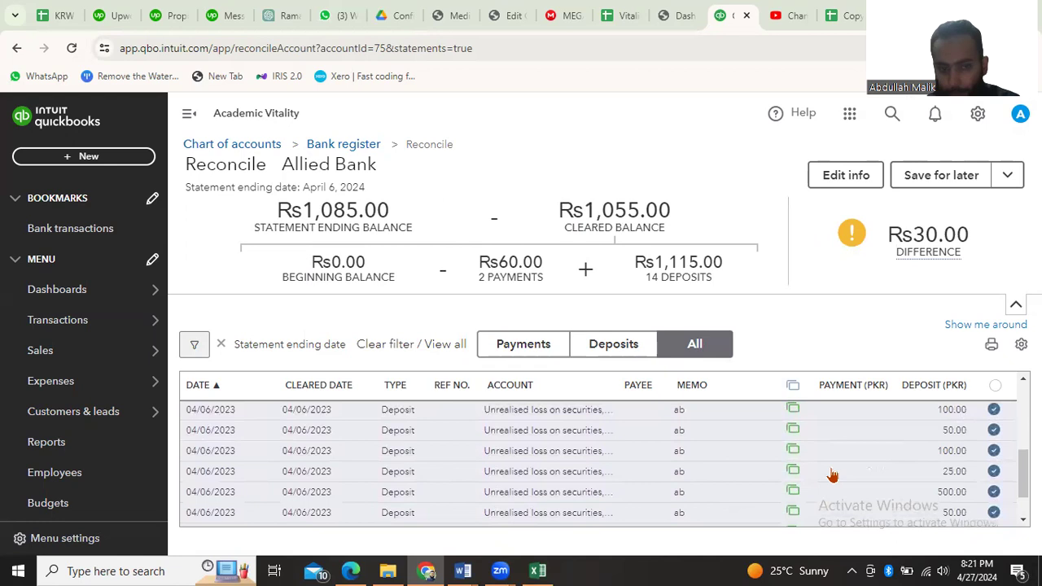
{"action": "scroll", "coordinate": [832, 475], "scroll_direction": "up", "scroll_amount": 1}
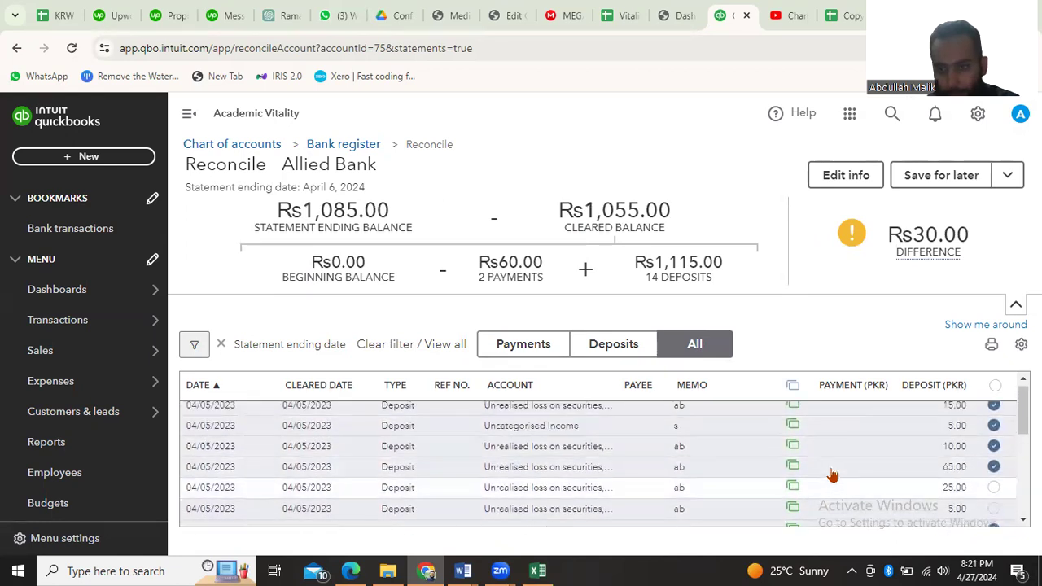
{"action": "scroll", "coordinate": [832, 475], "scroll_direction": "up", "scroll_amount": 1}
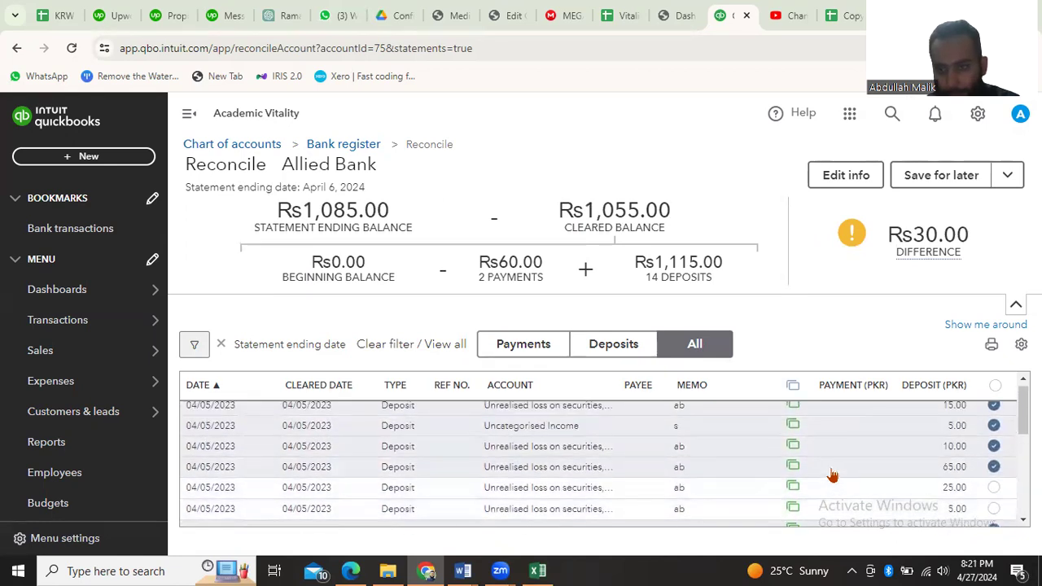
{"action": "left_click", "coordinate": [994, 488]}
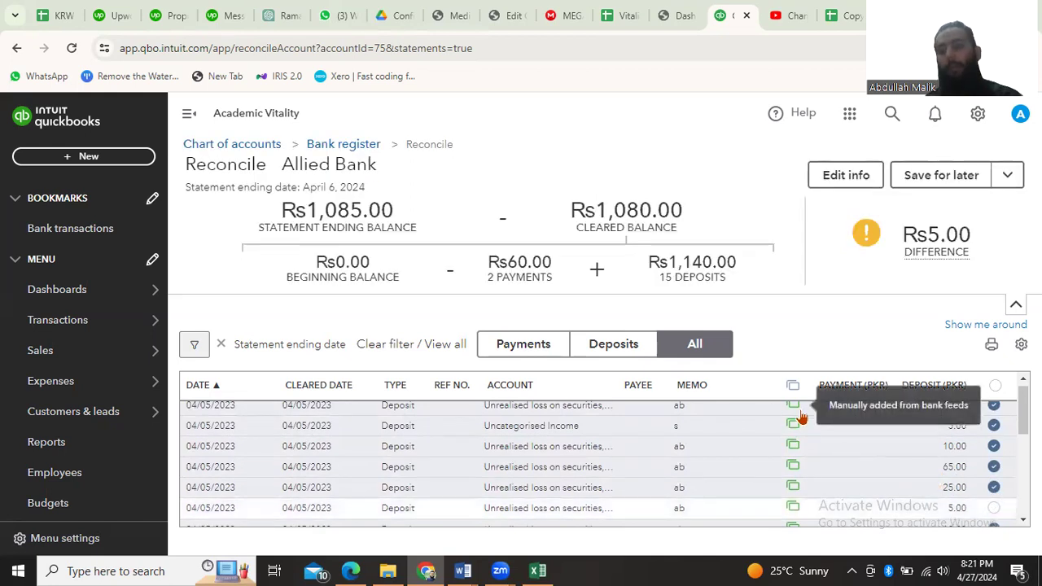
{"action": "left_click", "coordinate": [994, 509]}
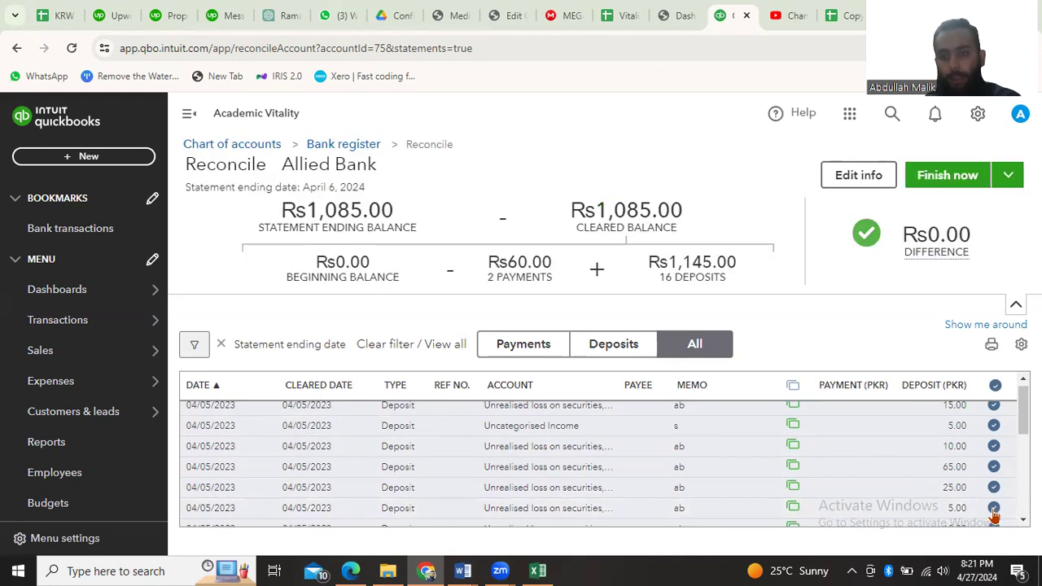
{"action": "left_click", "coordinate": [994, 510]}
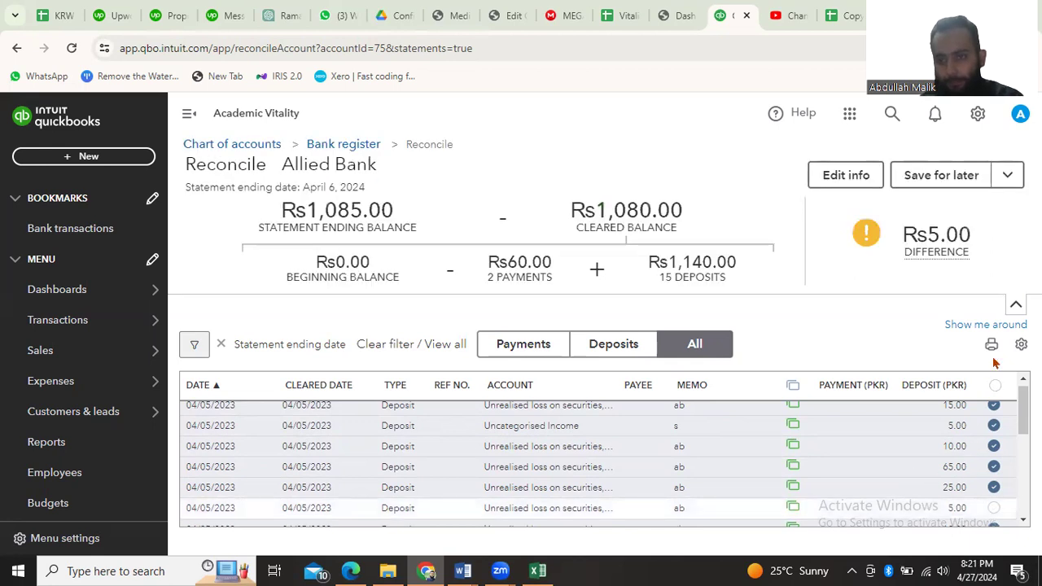
{"action": "left_click", "coordinate": [994, 509]}
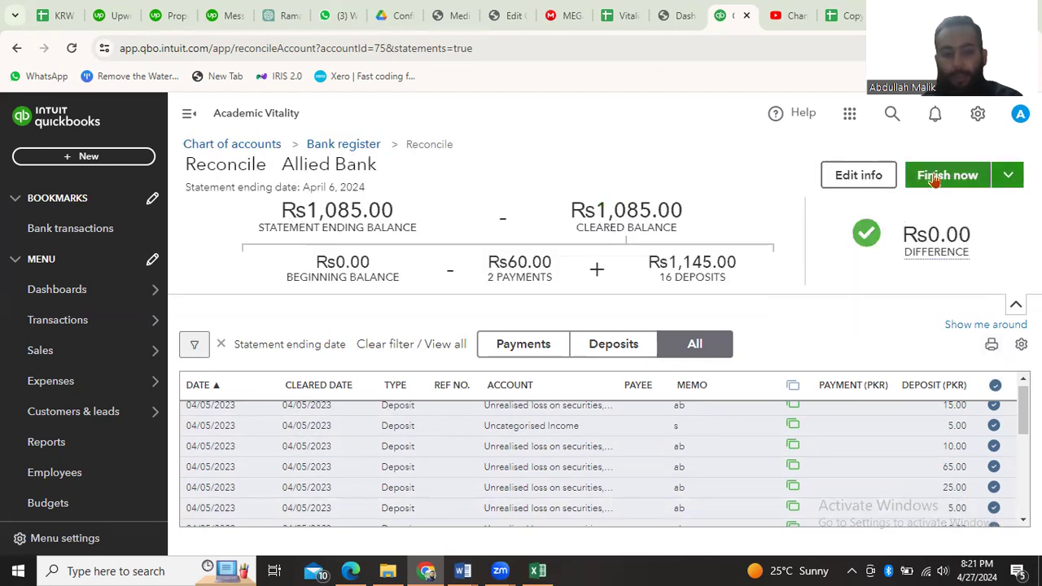
Finish the Allied Bank reconciliation and close the confirmation without opening the report
{"action": "scroll", "coordinate": [640, 437], "scroll_direction": "down", "scroll_amount": 3}
{"action": "scroll", "coordinate": [640, 437], "scroll_direction": "up", "scroll_amount": 5}
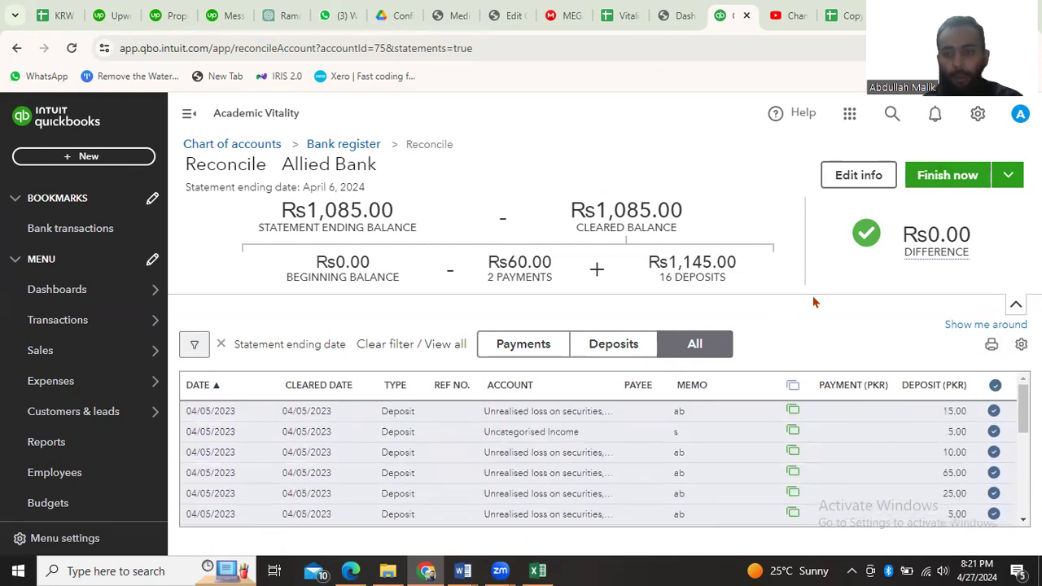
{"action": "left_click", "coordinate": [953, 179]}
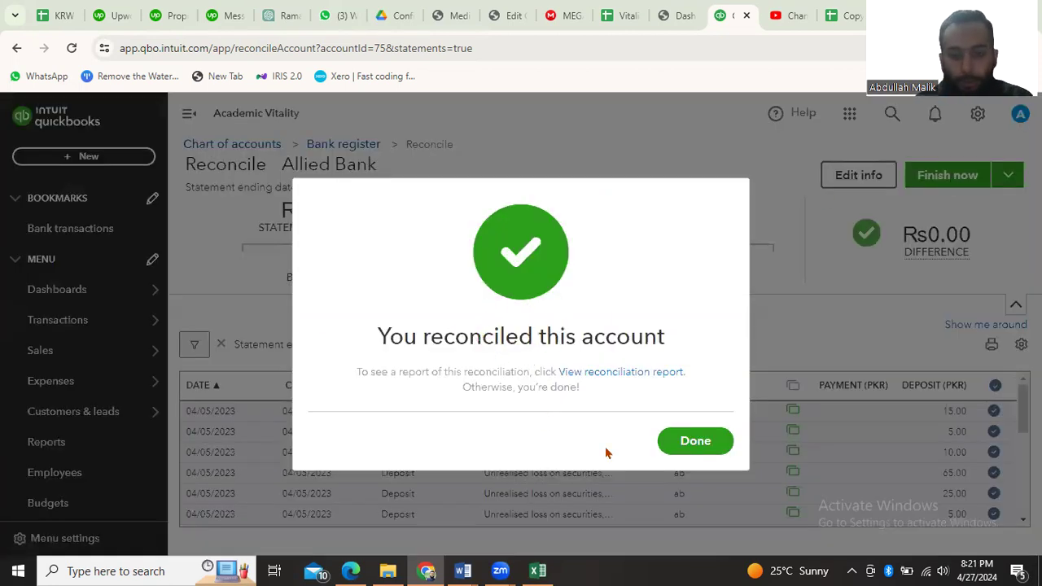
{"action": "left_click", "coordinate": [694, 446]}
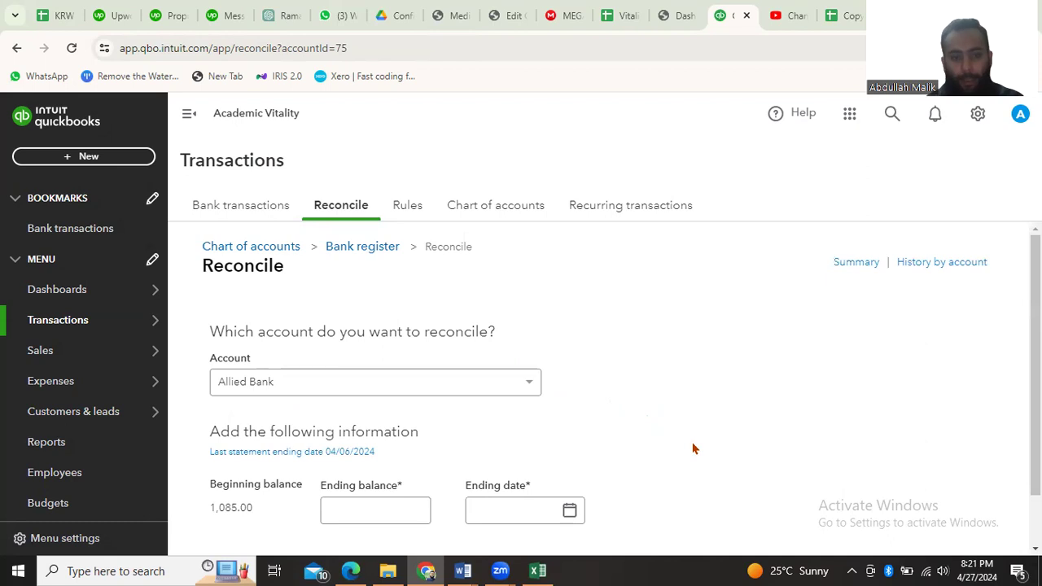
Open the reconciliation summary to view the completed Allied Bank reconciliation
{"action": "scroll", "coordinate": [693, 448], "scroll_direction": "down", "scroll_amount": 1}
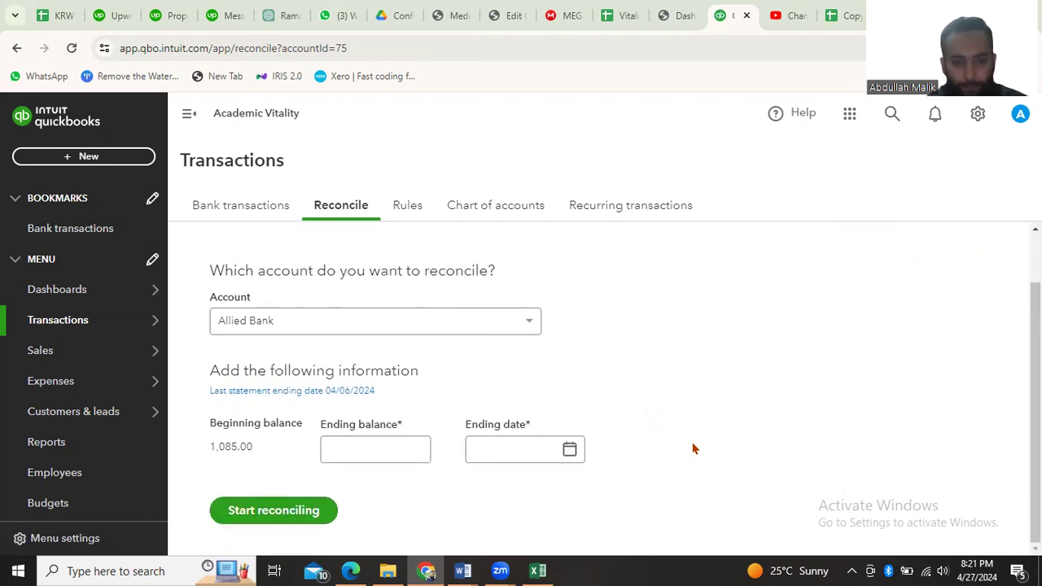
{"action": "scroll", "coordinate": [269, 480], "scroll_direction": "up", "scroll_amount": 1}
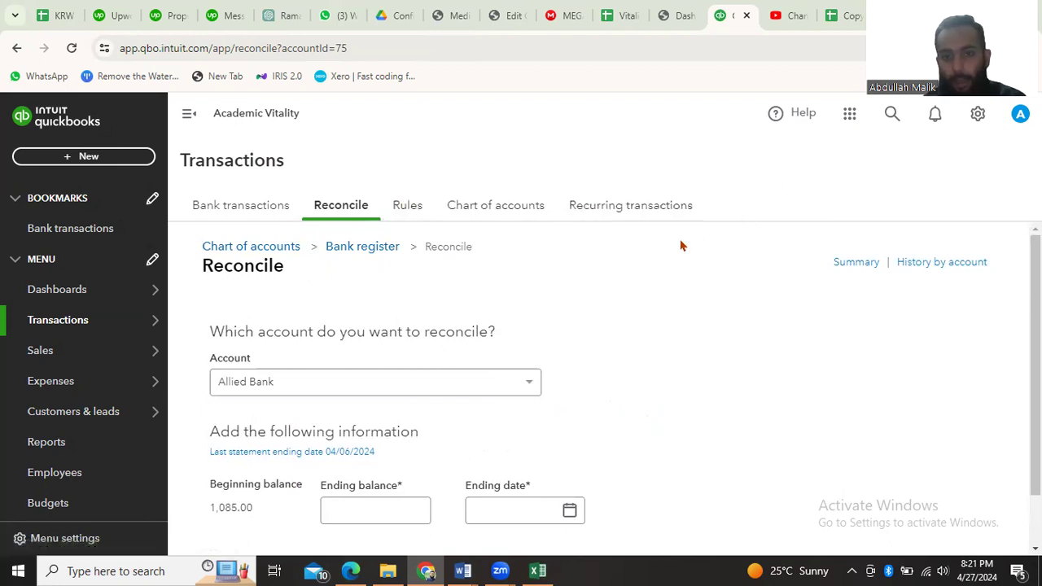
{"action": "left_click", "coordinate": [862, 269]}
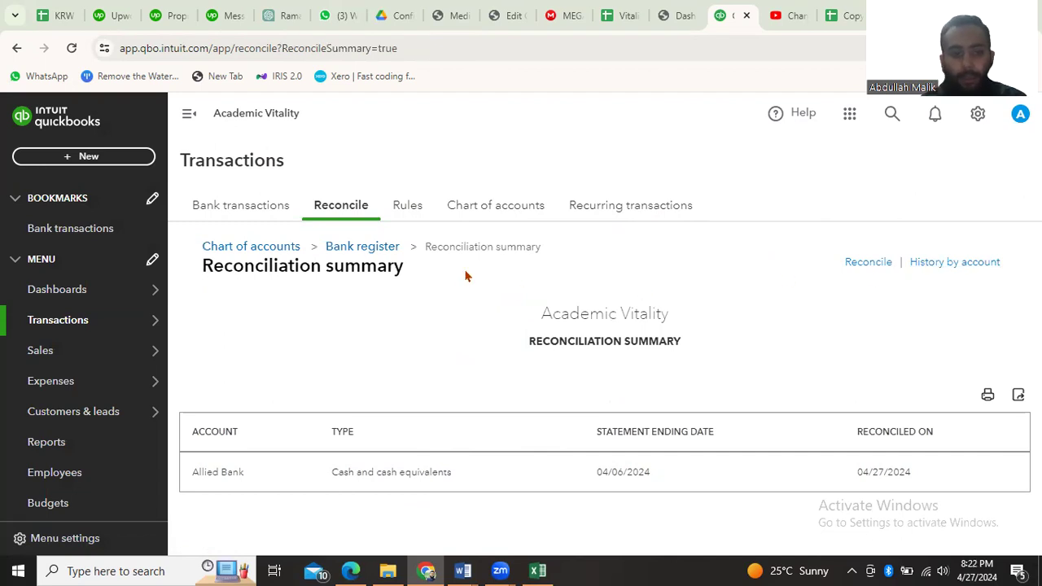
Open the bank transactions page, and view the company's home dashboard
{"action": "left_click", "coordinate": [47, 238]}
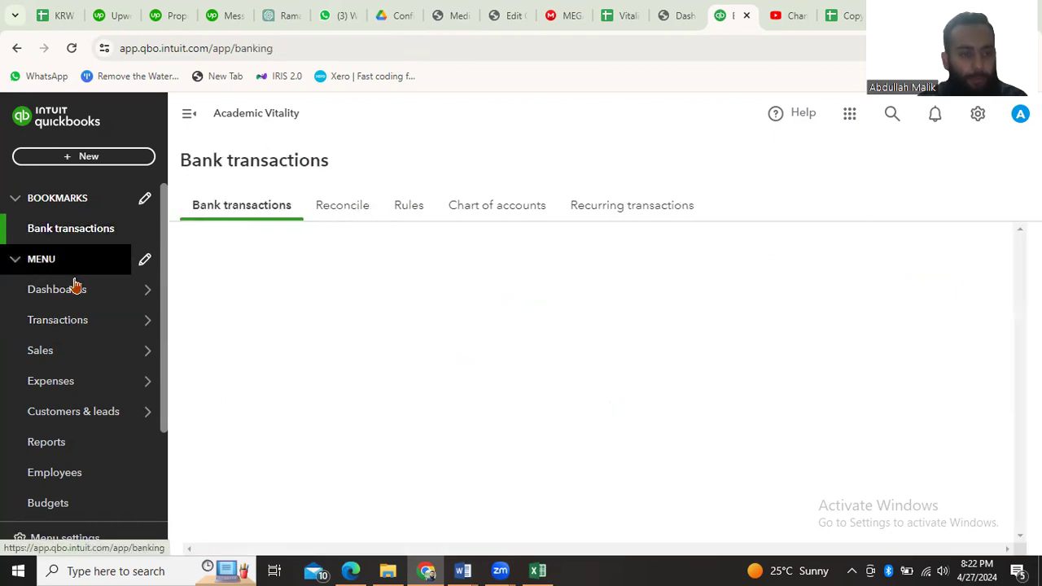
{"action": "mouse_move", "coordinate": [76, 291]}
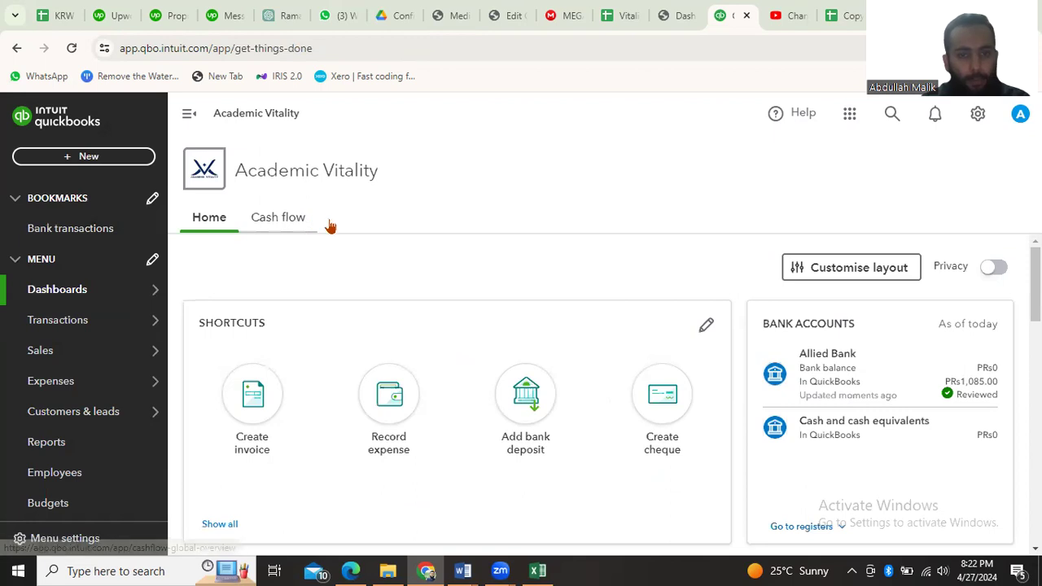
{"action": "scroll", "coordinate": [433, 284], "scroll_direction": "down", "scroll_amount": 2}
{"action": "scroll", "coordinate": [433, 284], "scroll_direction": "up", "scroll_amount": 2}
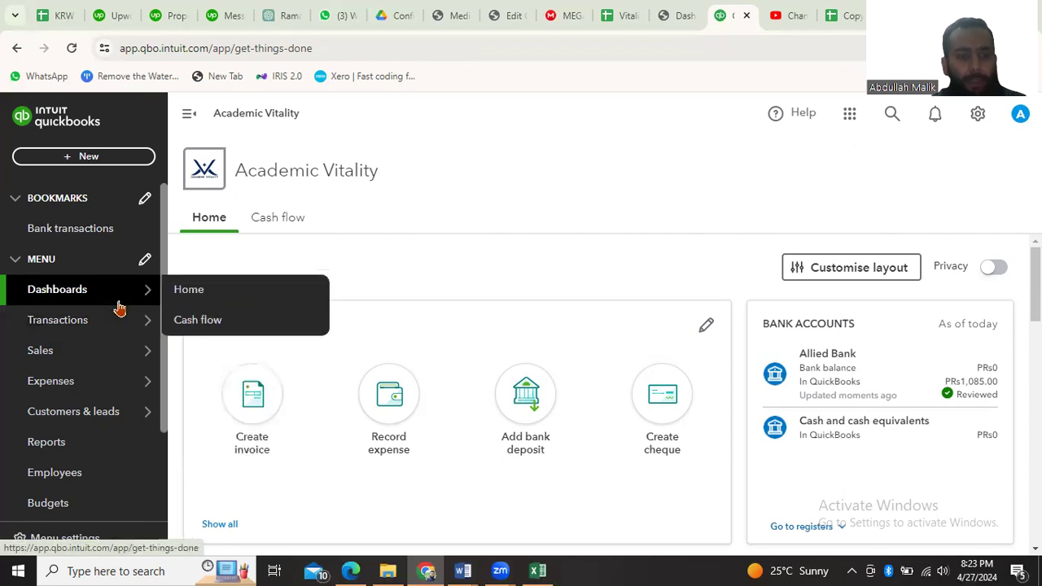
{"action": "mouse_move", "coordinate": [124, 319]}
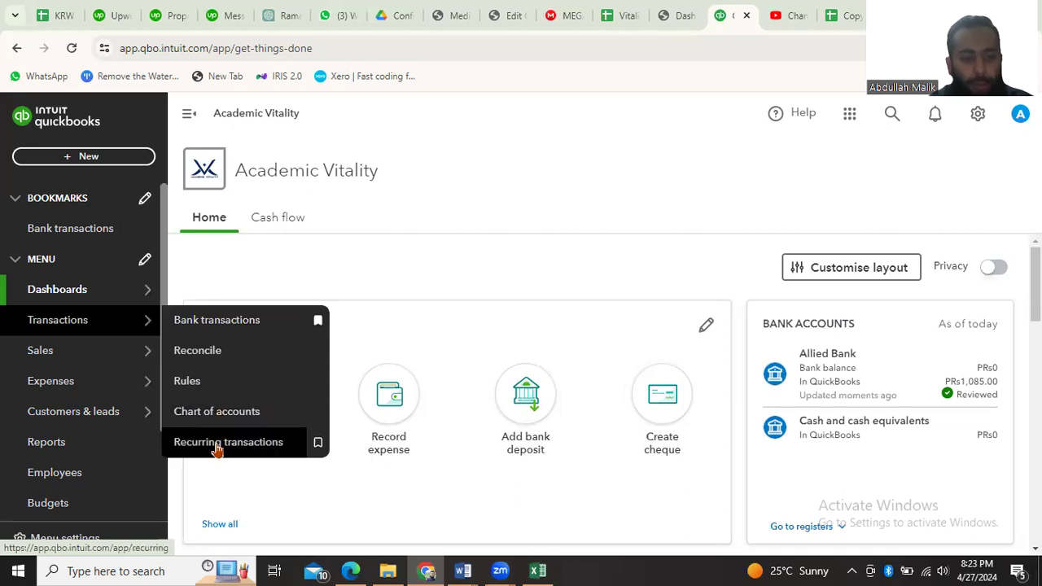
{"action": "mouse_move", "coordinate": [98, 349]}
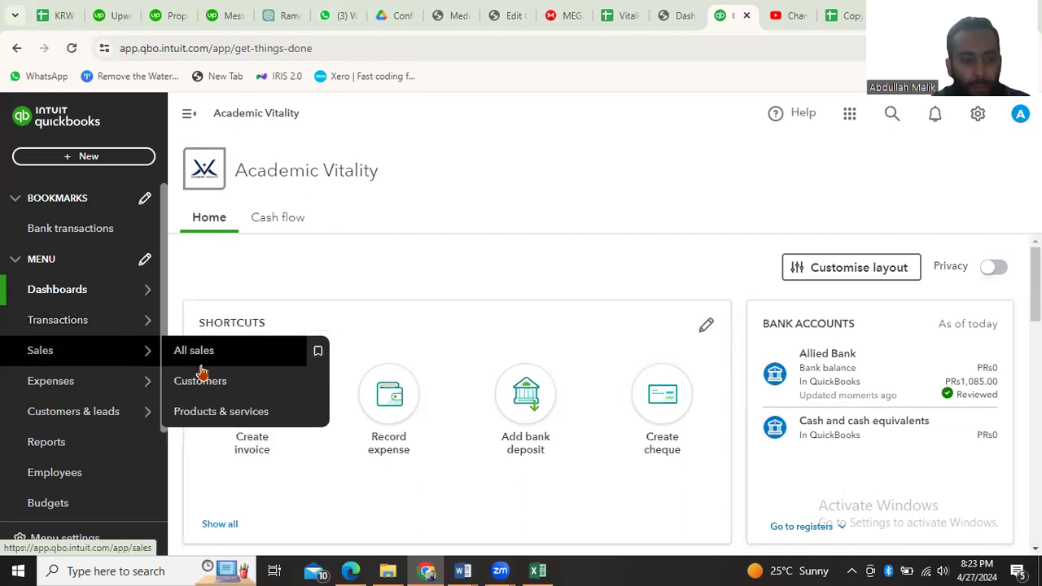
{"action": "mouse_move", "coordinate": [112, 418]}
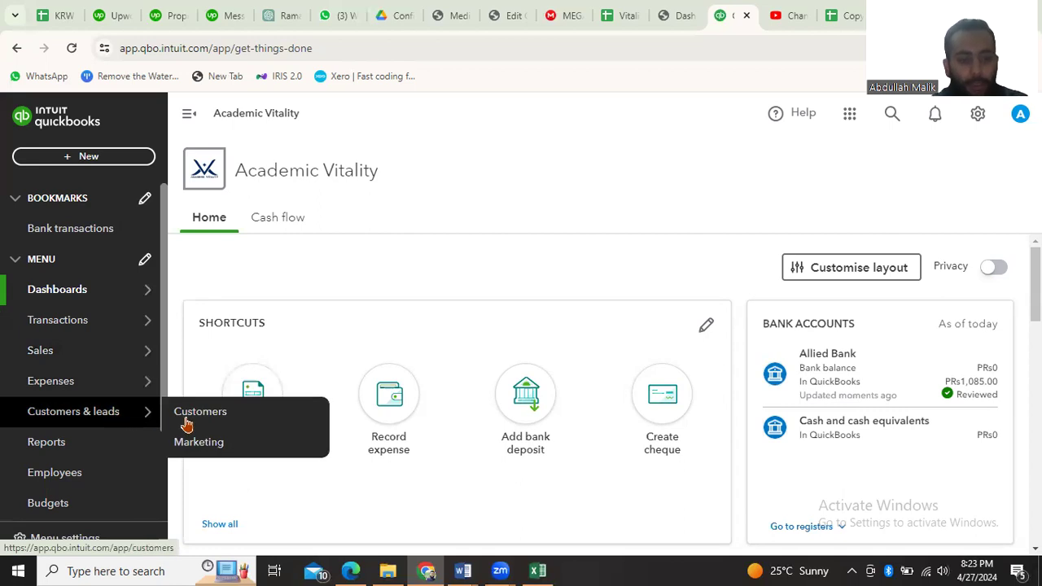
{"action": "scroll", "coordinate": [80, 452], "scroll_direction": "down", "scroll_amount": 3}
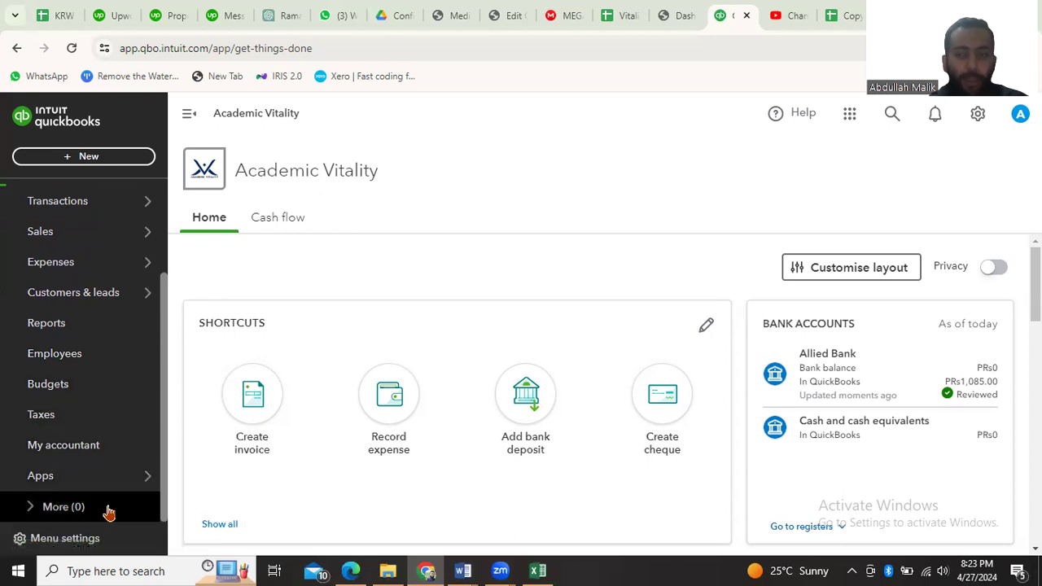
{"action": "left_click", "coordinate": [979, 116]}
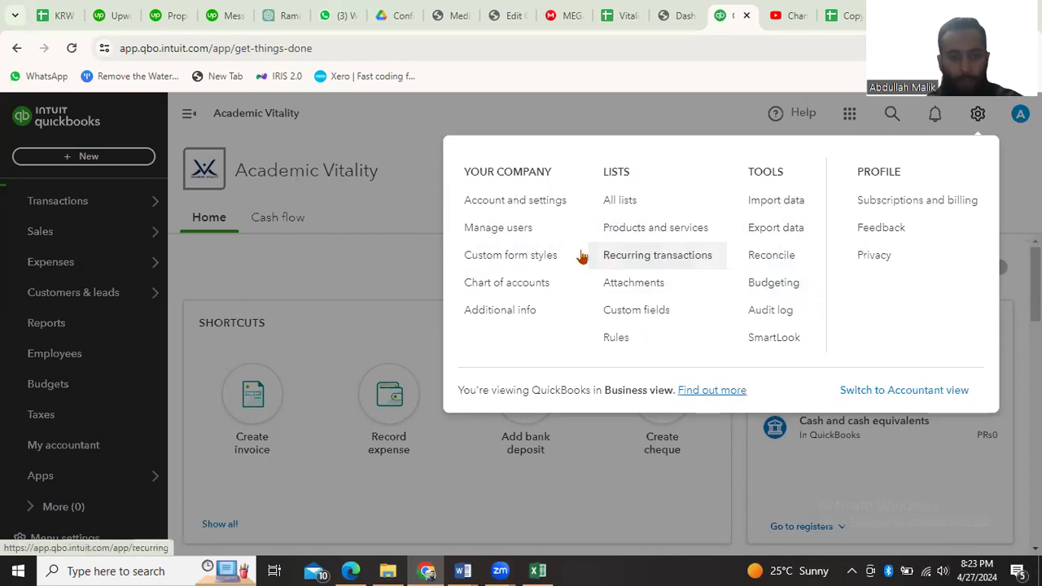
{"action": "left_click", "coordinate": [982, 119]}
{"action": "mouse_move", "coordinate": [64, 285]}
{"action": "scroll", "coordinate": [64, 285], "scroll_direction": "up", "scroll_amount": 2}
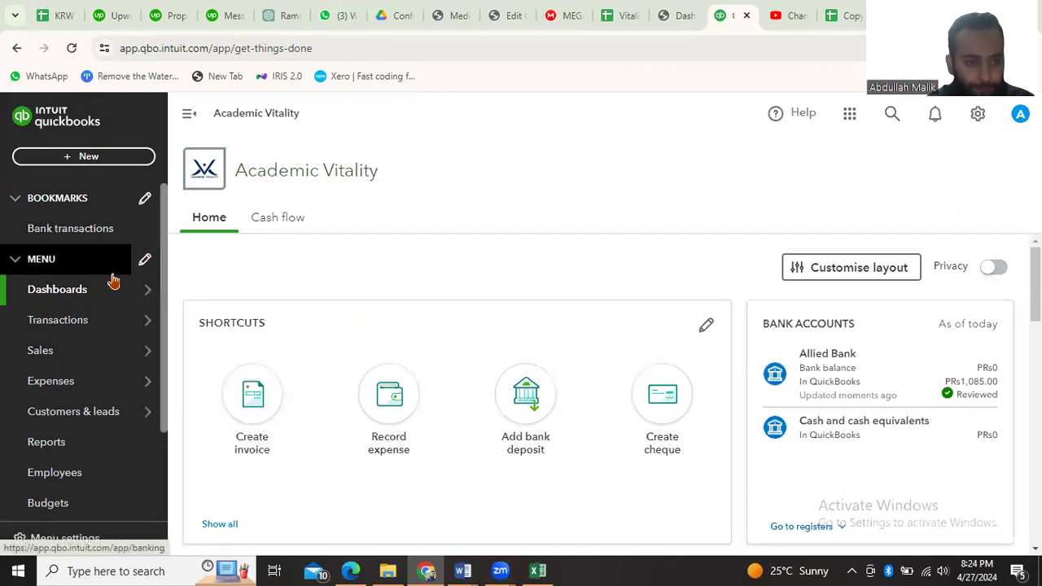
{"action": "mouse_move", "coordinate": [99, 326]}
{"action": "mouse_move", "coordinate": [96, 294]}
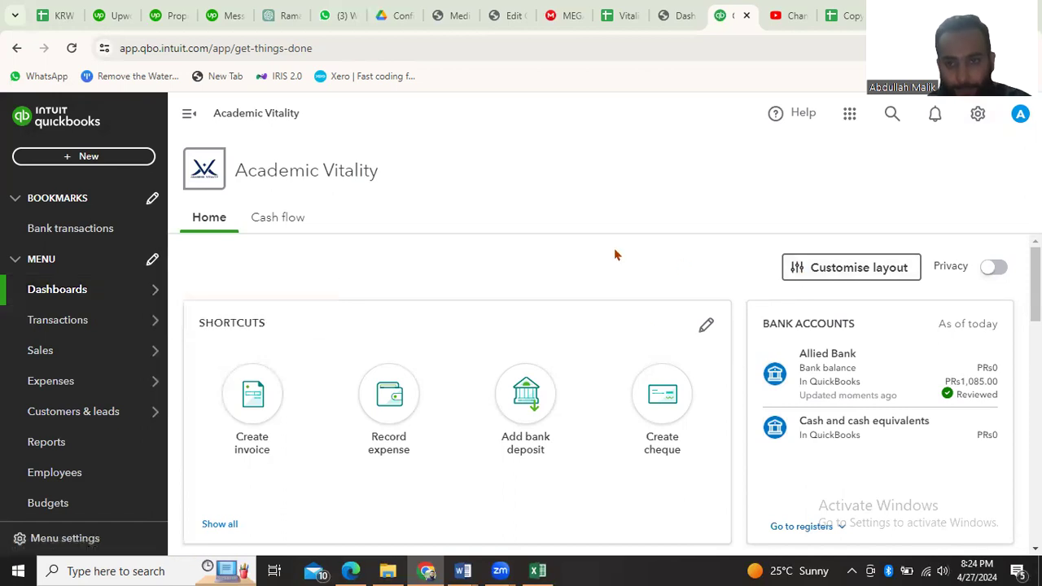
{"action": "left_click", "coordinate": [859, 122]}
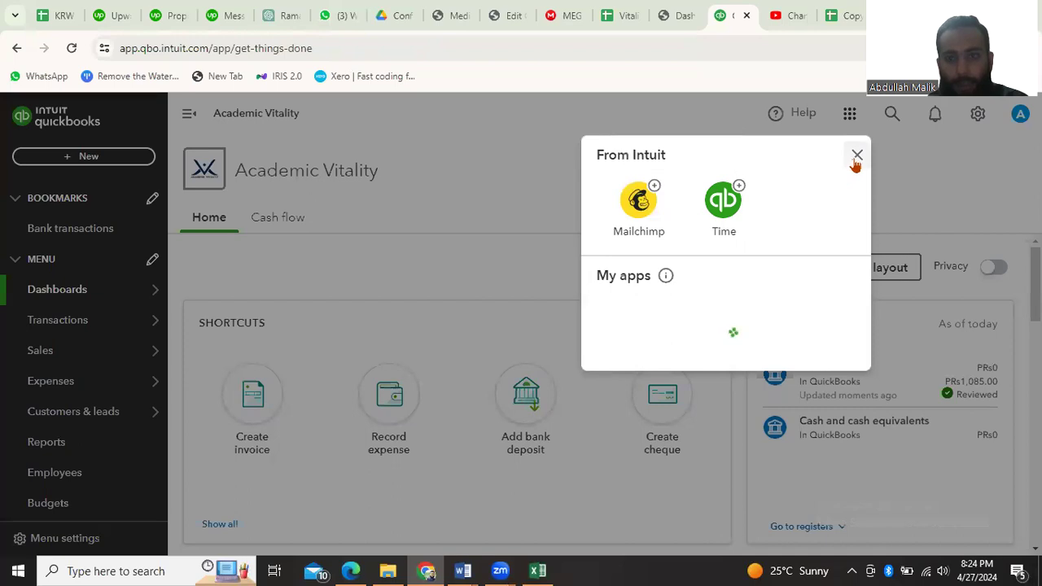
{"action": "left_click", "coordinate": [856, 157]}
{"action": "mouse_move", "coordinate": [155, 319]}
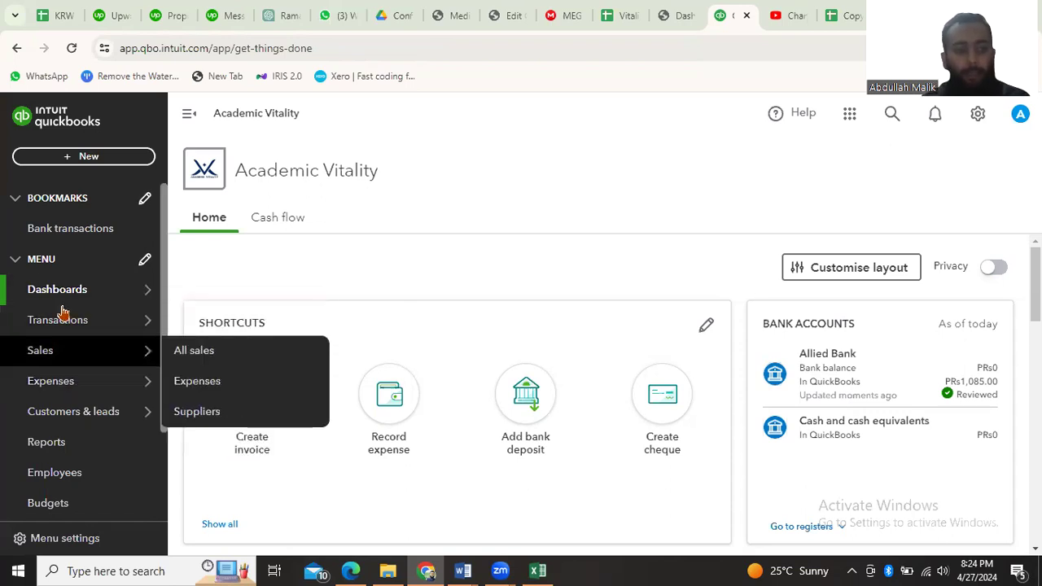
{"action": "mouse_move", "coordinate": [86, 362]}
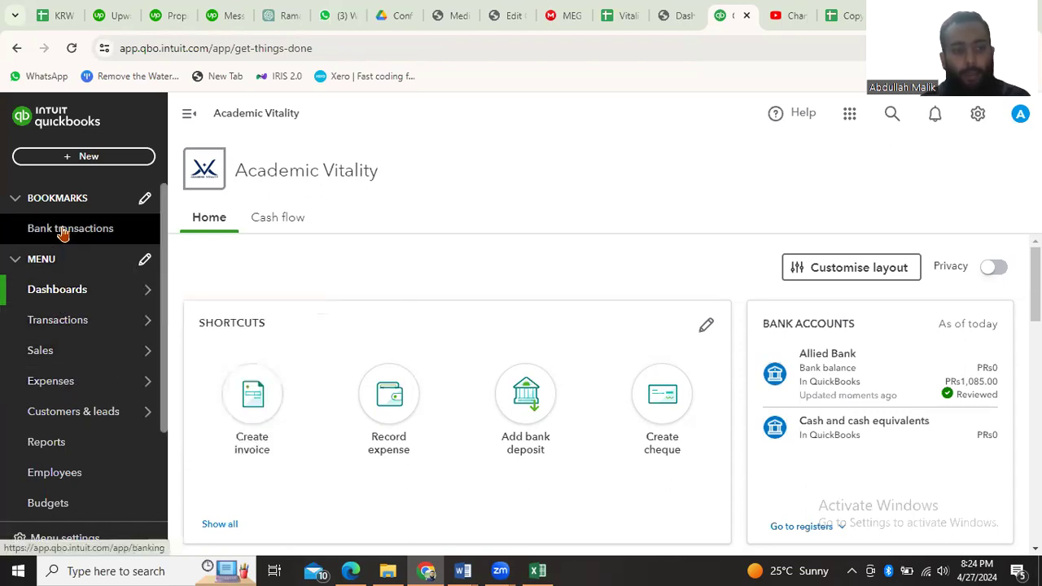
{"action": "mouse_move", "coordinate": [75, 285]}
{"action": "mouse_move", "coordinate": [100, 326]}
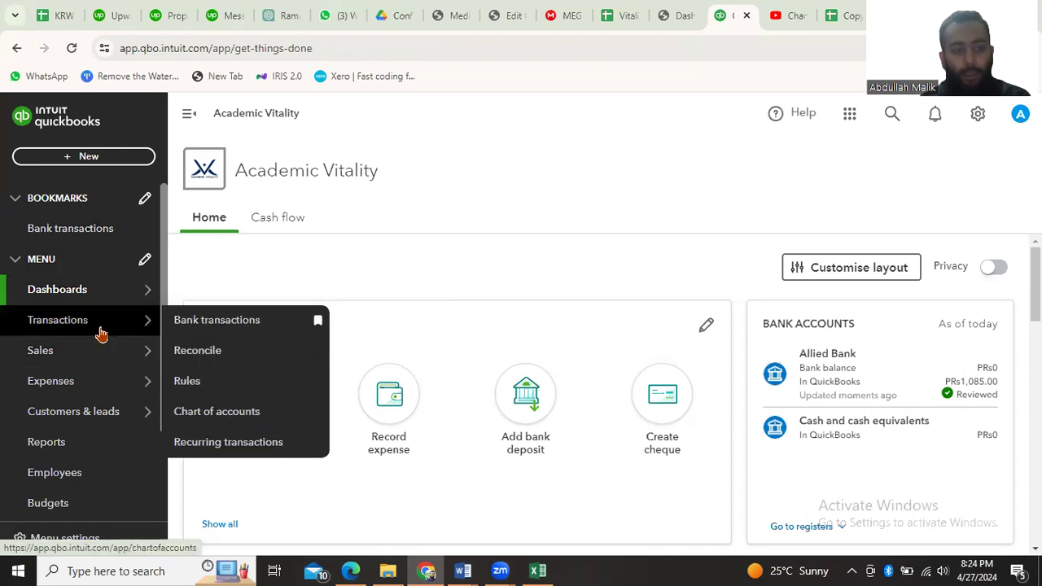